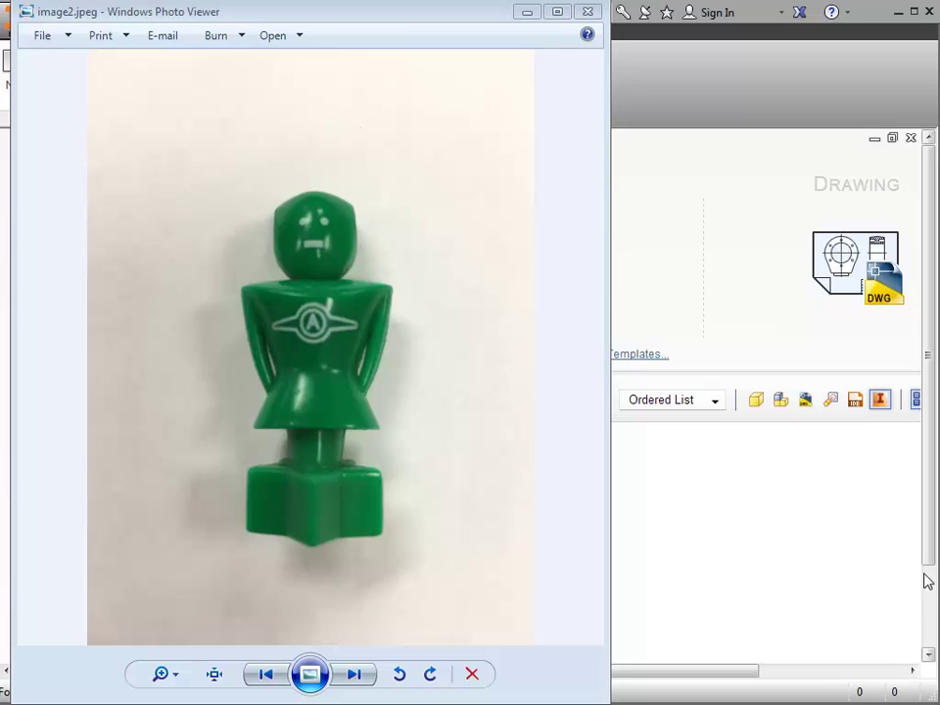
Step: Leave the green figure reference photo and switch to the Inventor Get Started screen
left_click(762, 540)
Step: Create a new Standard.ipt part and start a sketch on the XZ plane with X pointing right
left_click(15, 63)
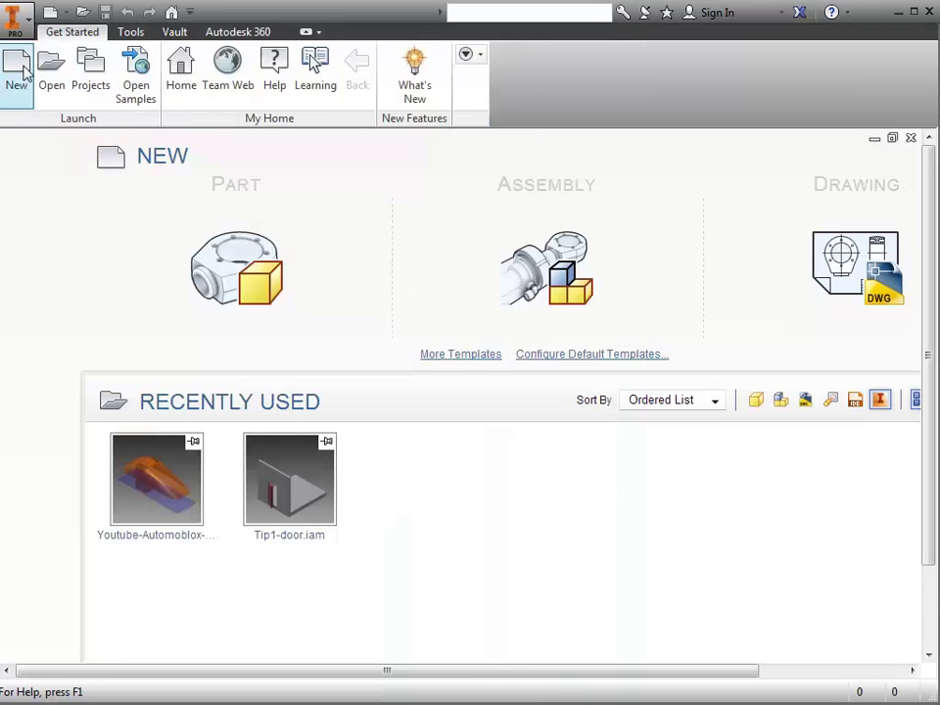
double_click(551, 156)
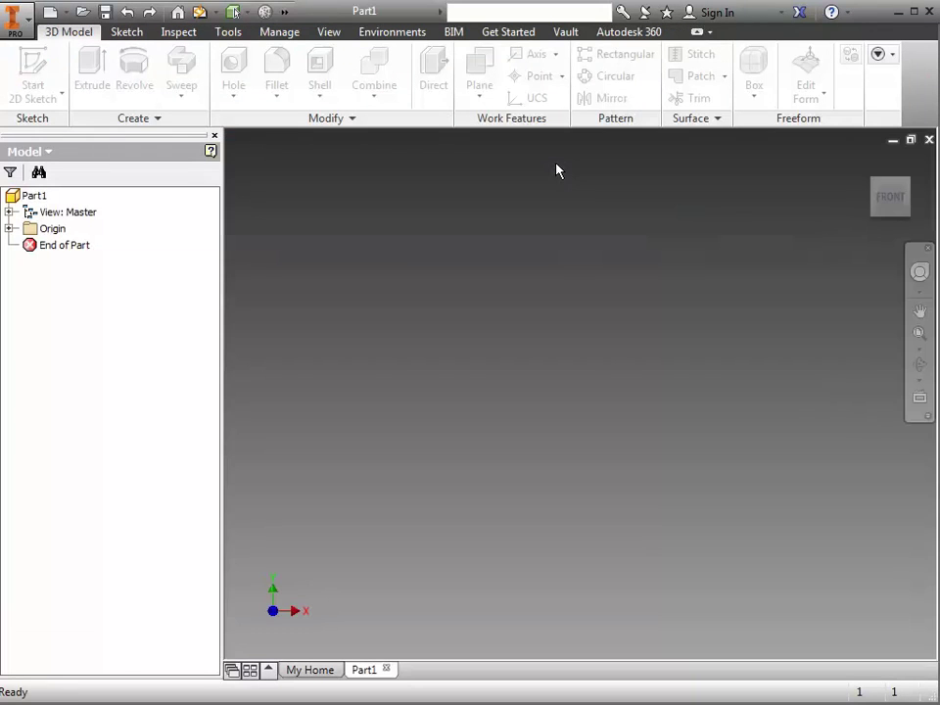
left_click(44, 70)
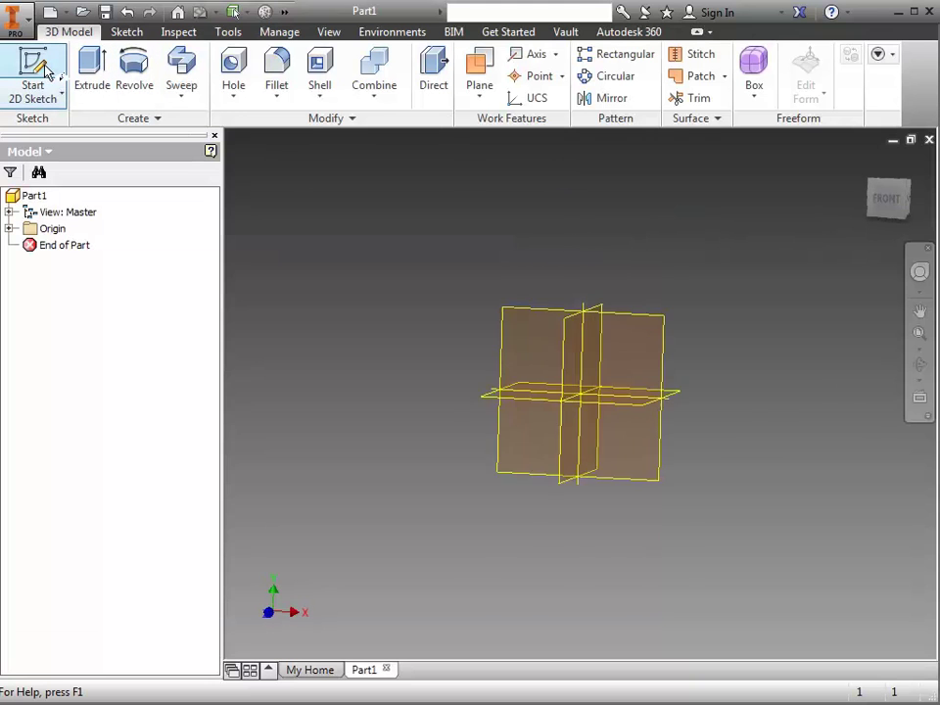
left_click(410, 393)
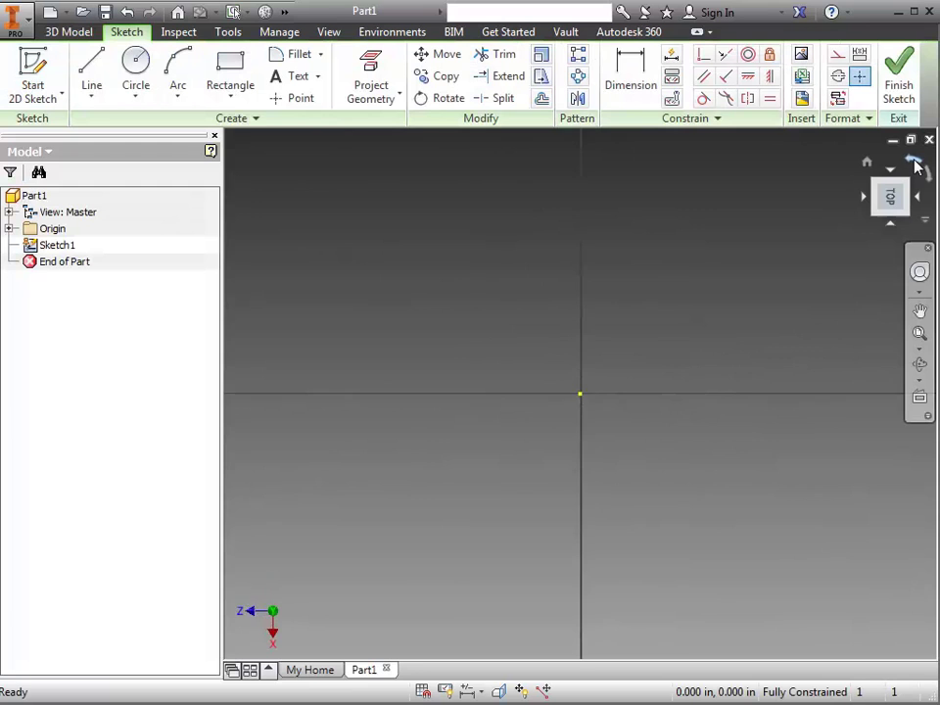
left_click(915, 167)
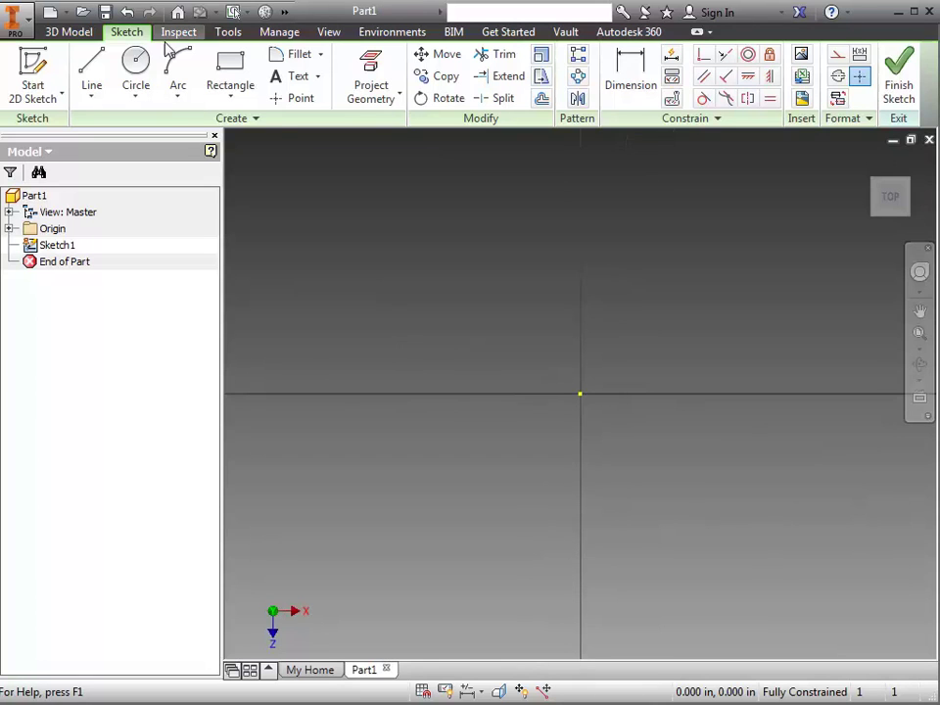
Step: Sketch an origin-centred circle about 1.064 in across and finish Sketch1
left_click(135, 64)
left_click(581, 392)
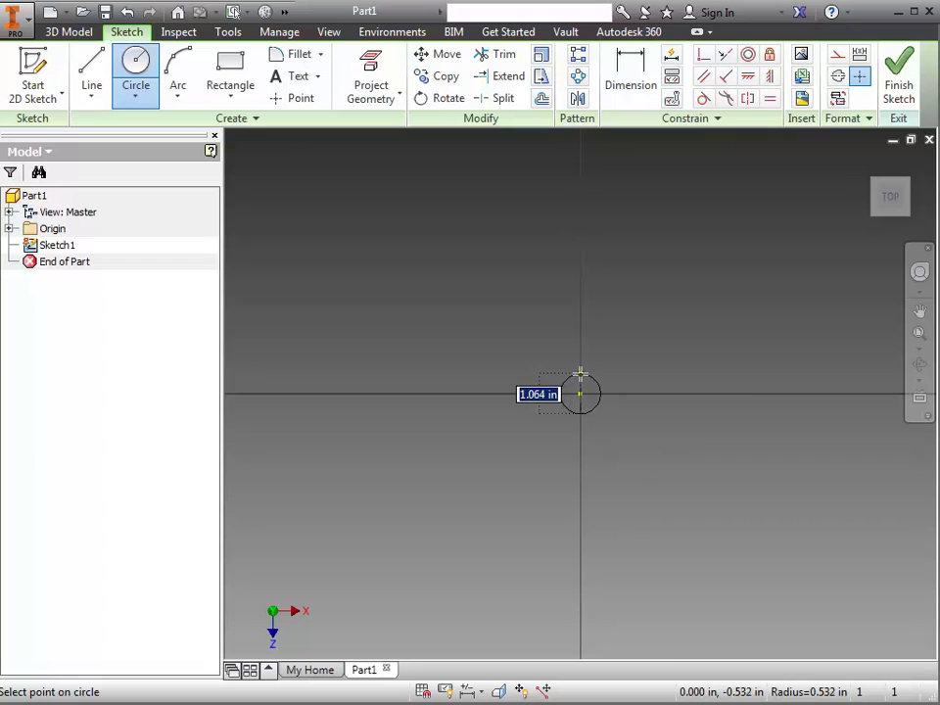
left_click(581, 373)
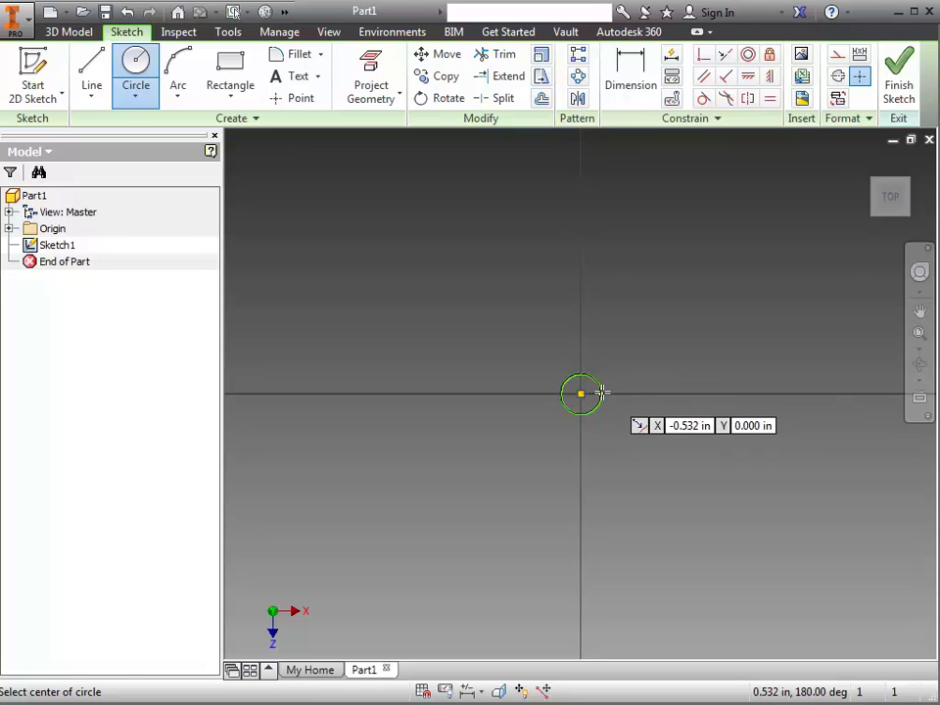
left_click(909, 79)
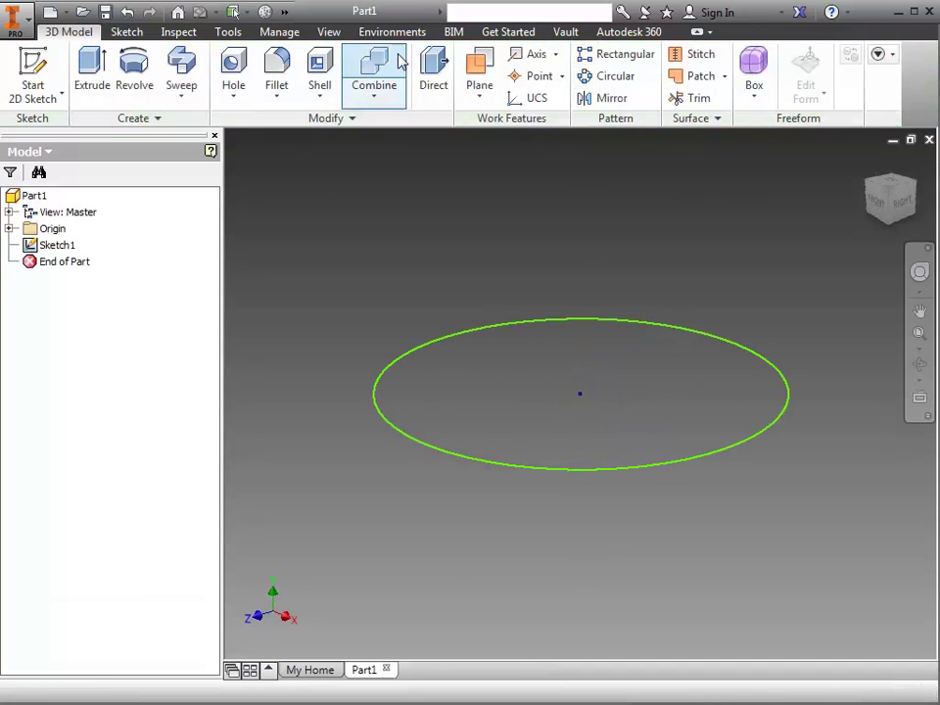
Step: Create Work Plane1 offset 0.3125 in above the XZ origin plane
left_click(482, 93)
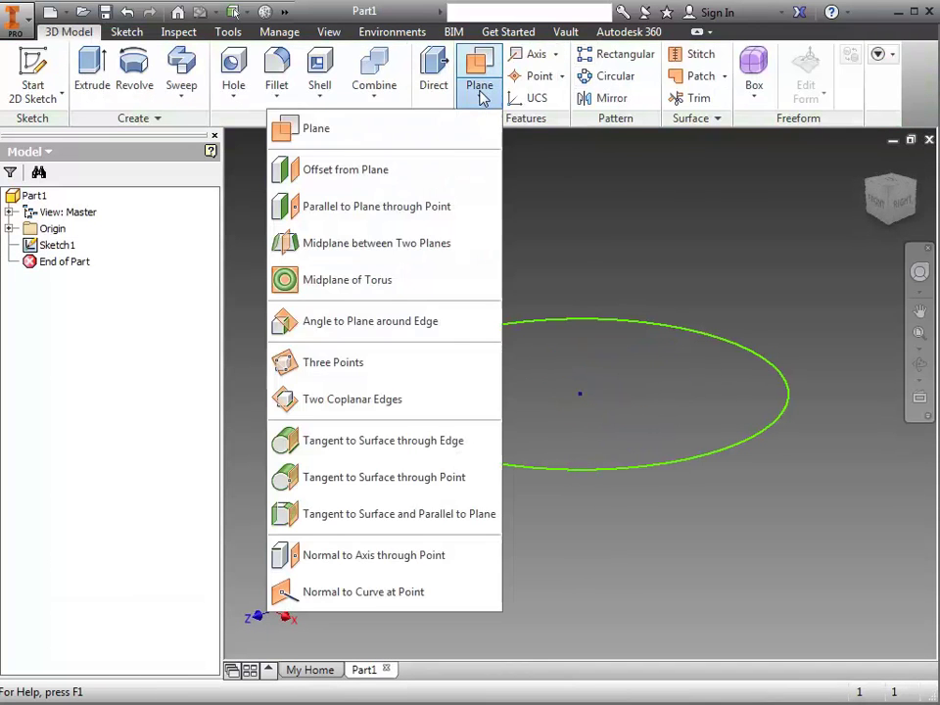
left_click(436, 172)
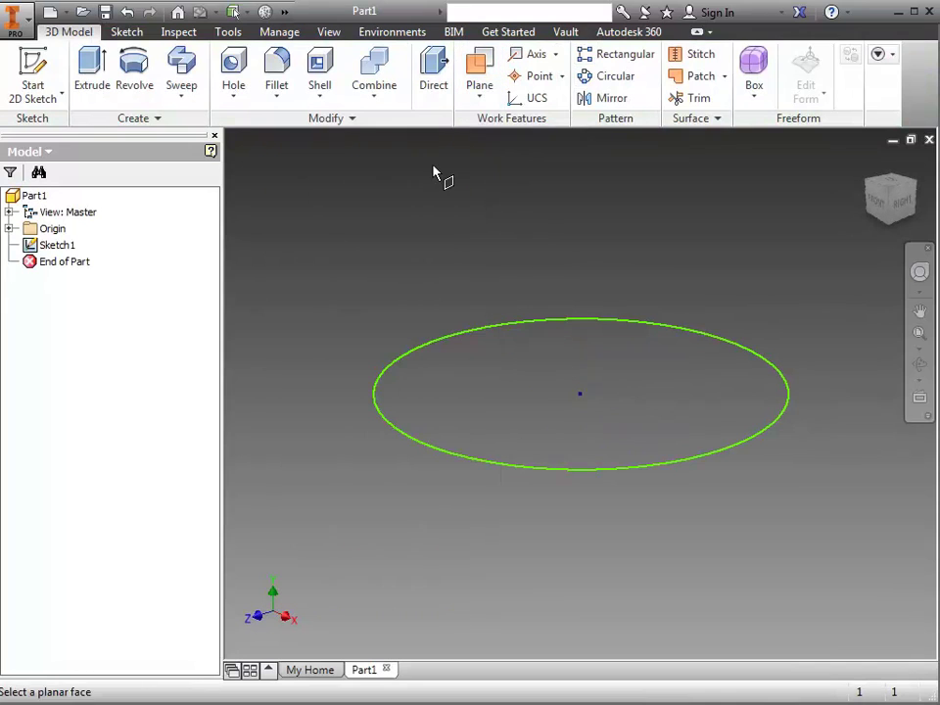
left_click(8, 228)
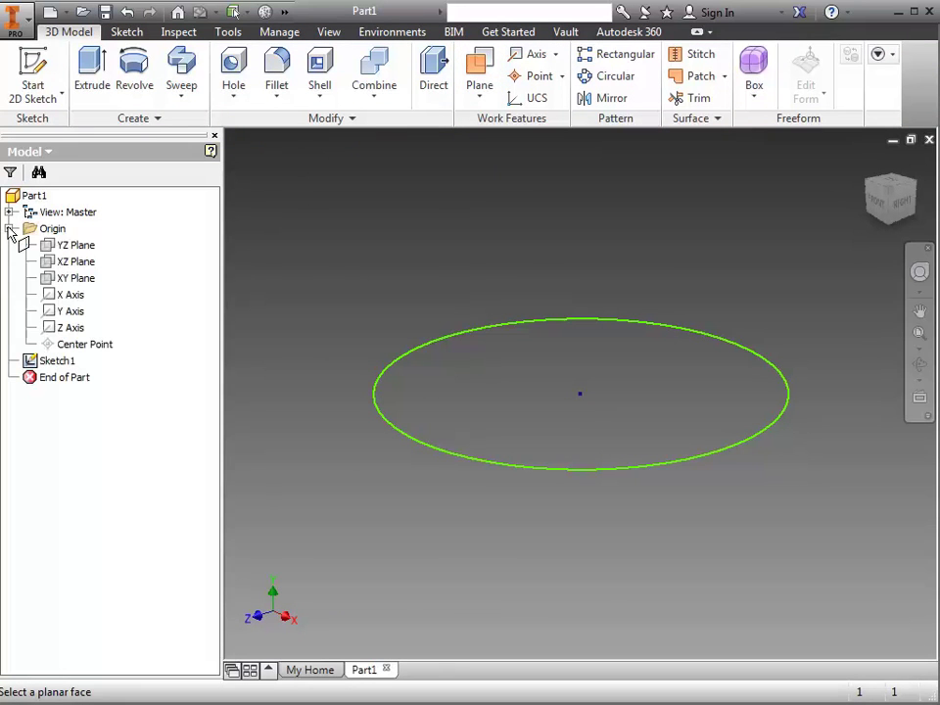
left_click(78, 262)
scroll(681, 495, "down", 3)
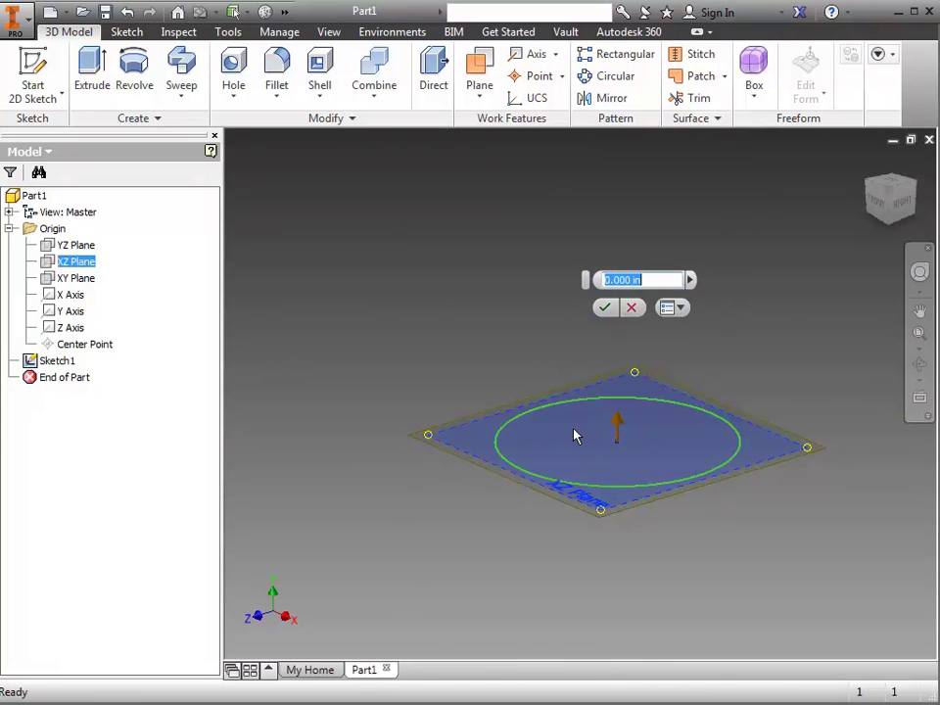
left_click_drag(571, 460, 574, 408)
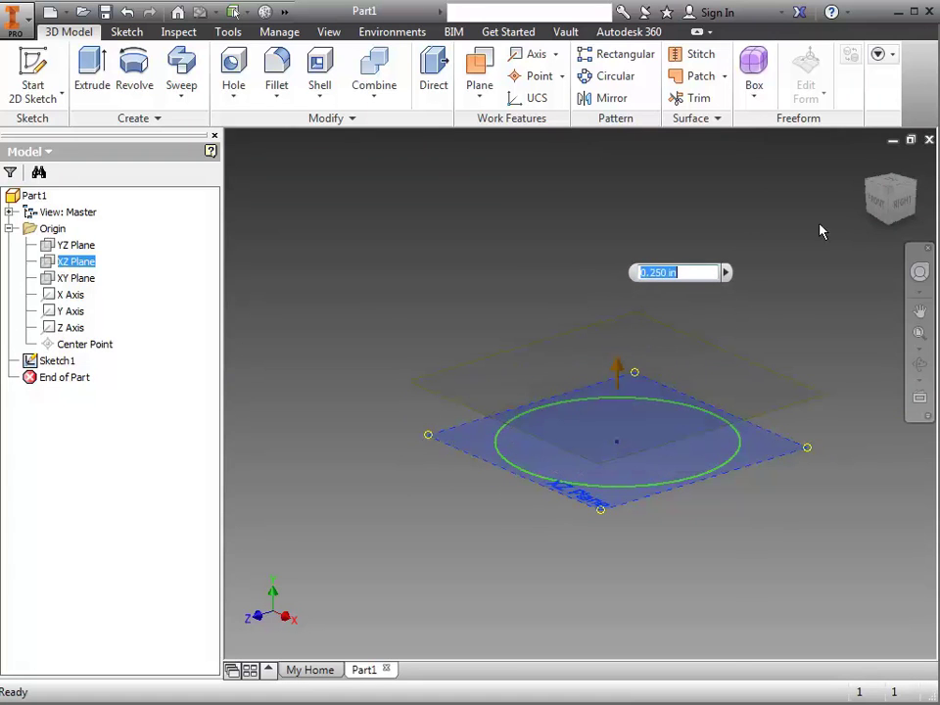
left_click(877, 201)
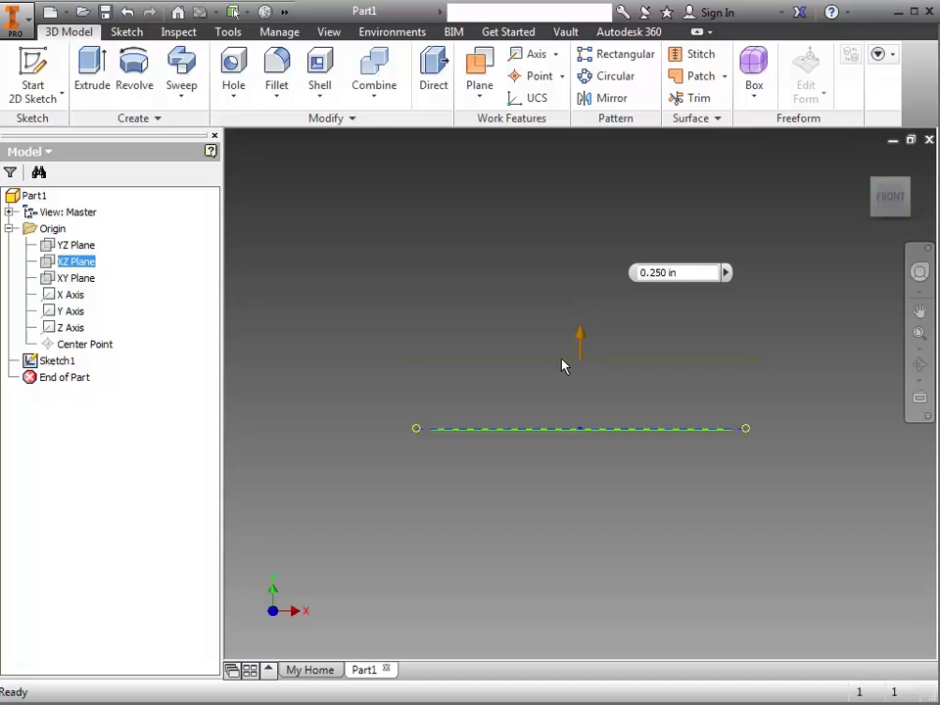
left_click_drag(565, 364, 567, 338)
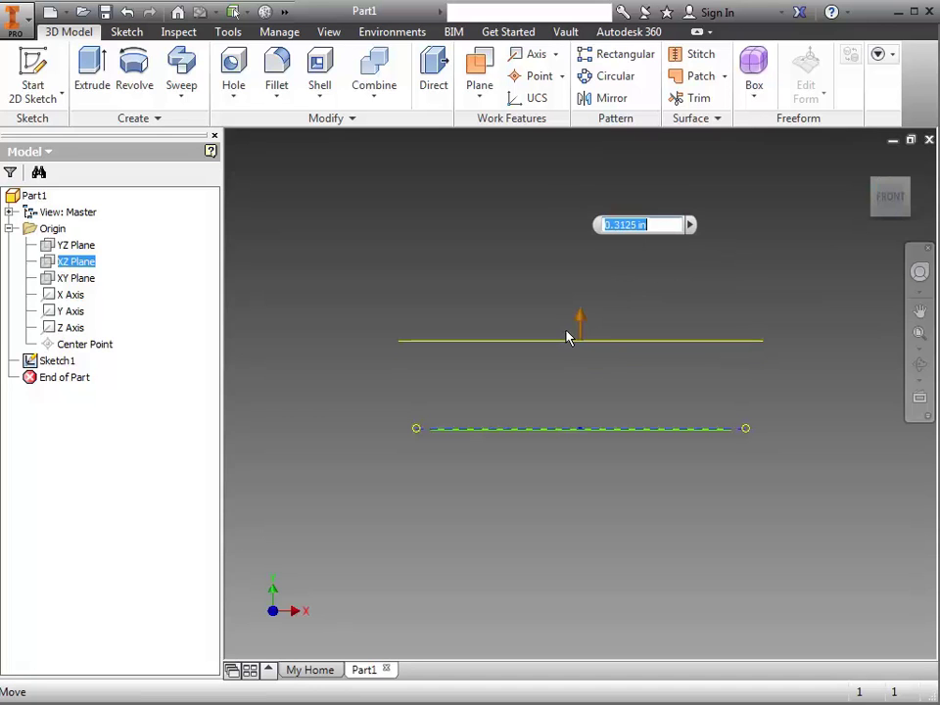
left_click(605, 251)
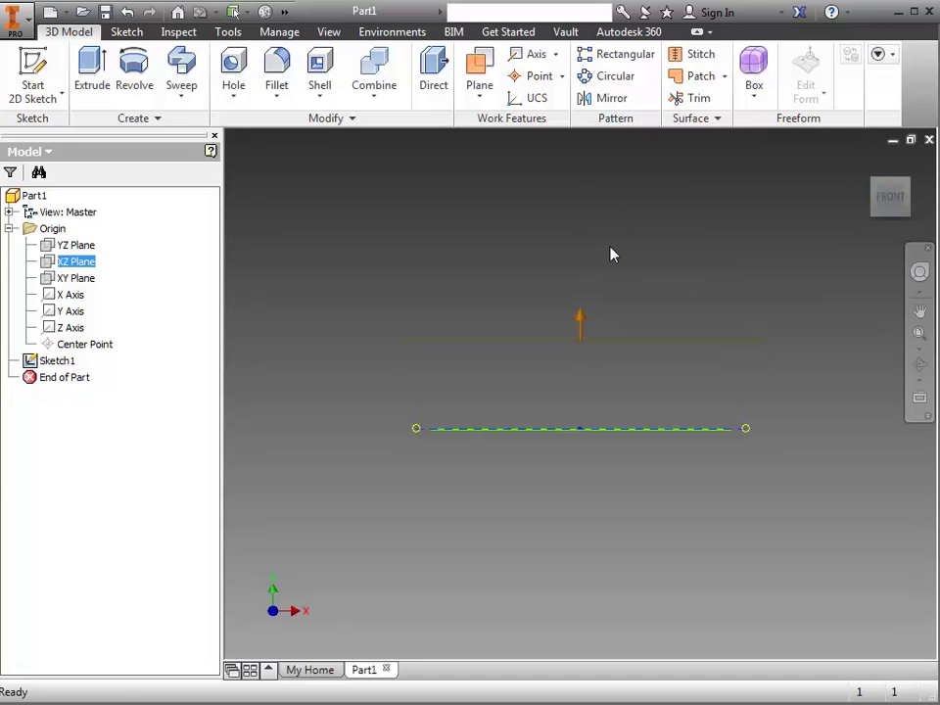
left_click(40, 70)
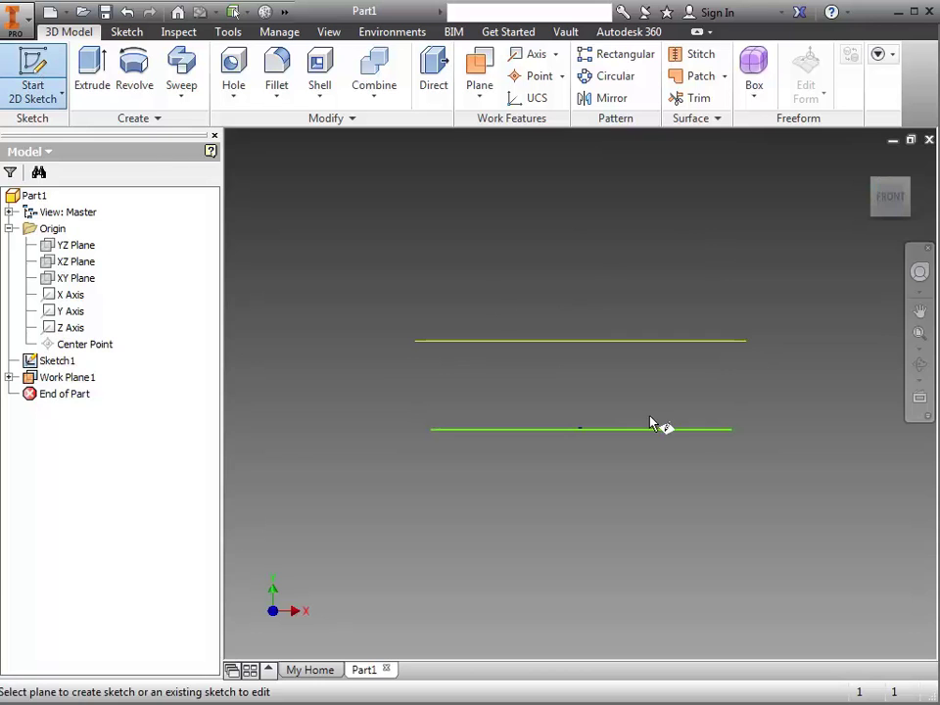
Step: On Work Plane1, sketch an origin-centred circle about 1.255 in across and finish Sketch2
left_click(502, 343)
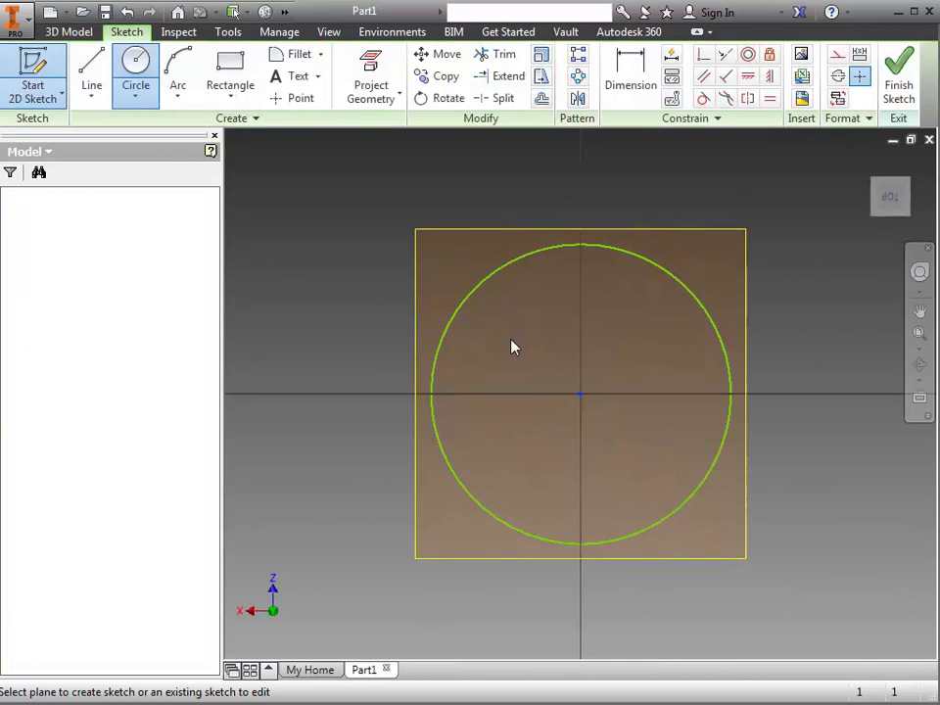
left_click(136, 74)
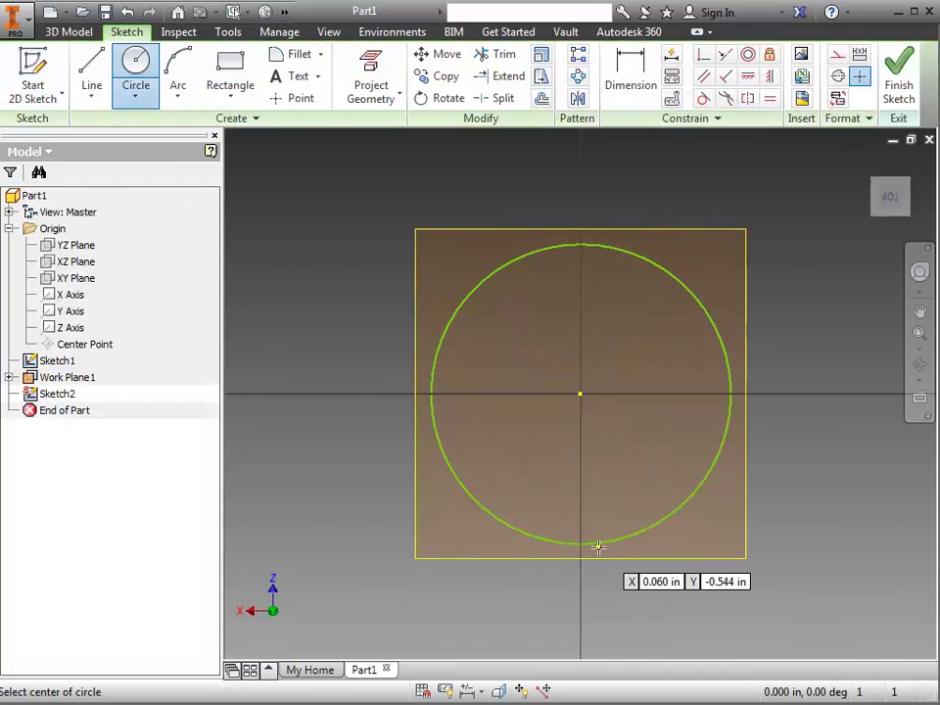
left_click(580, 393)
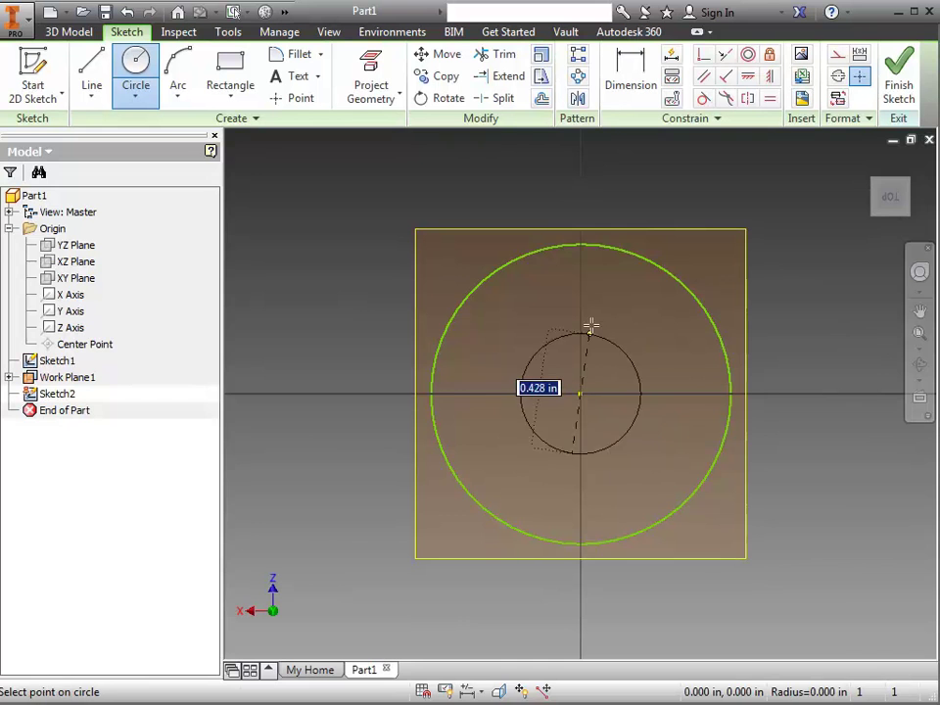
left_click(619, 219)
left_click(903, 93)
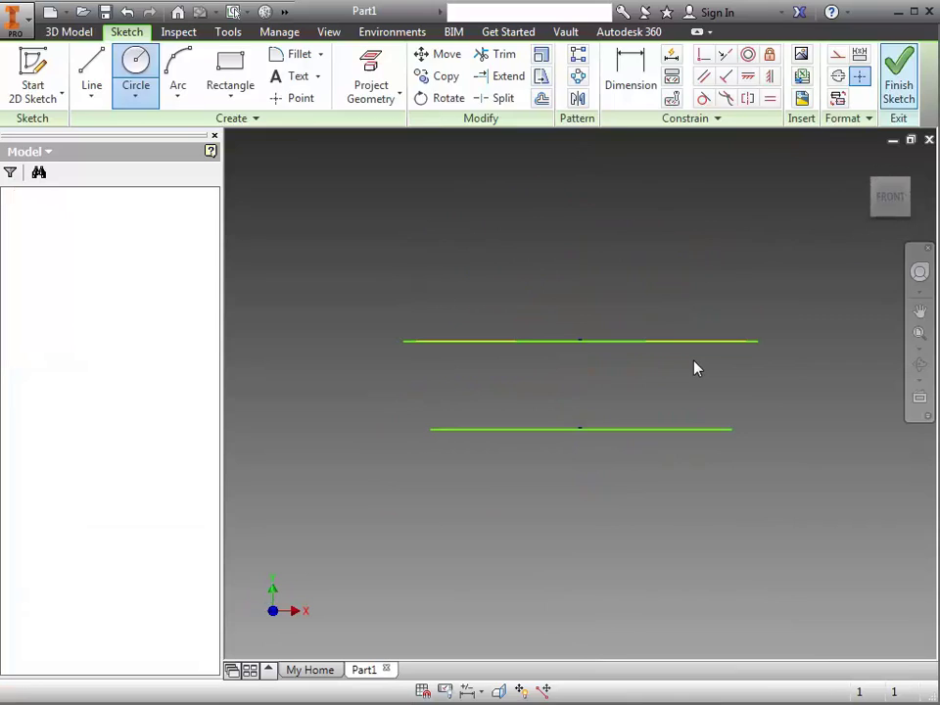
left_click(181, 92)
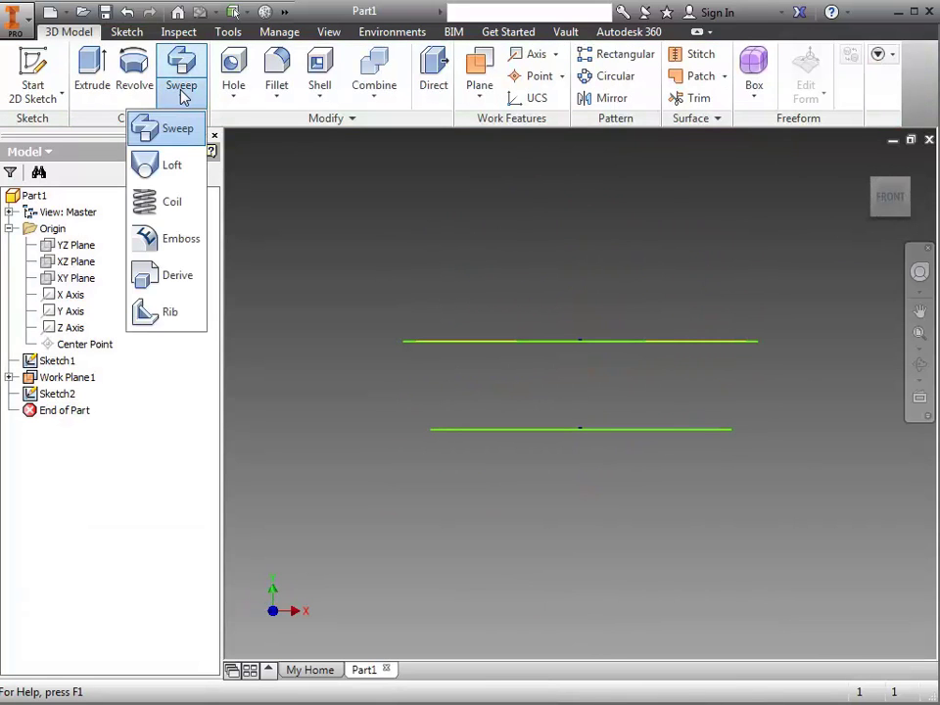
Step: Loft from Sketch1 to Sketch2 to create the tapered solid disc
left_click(172, 169)
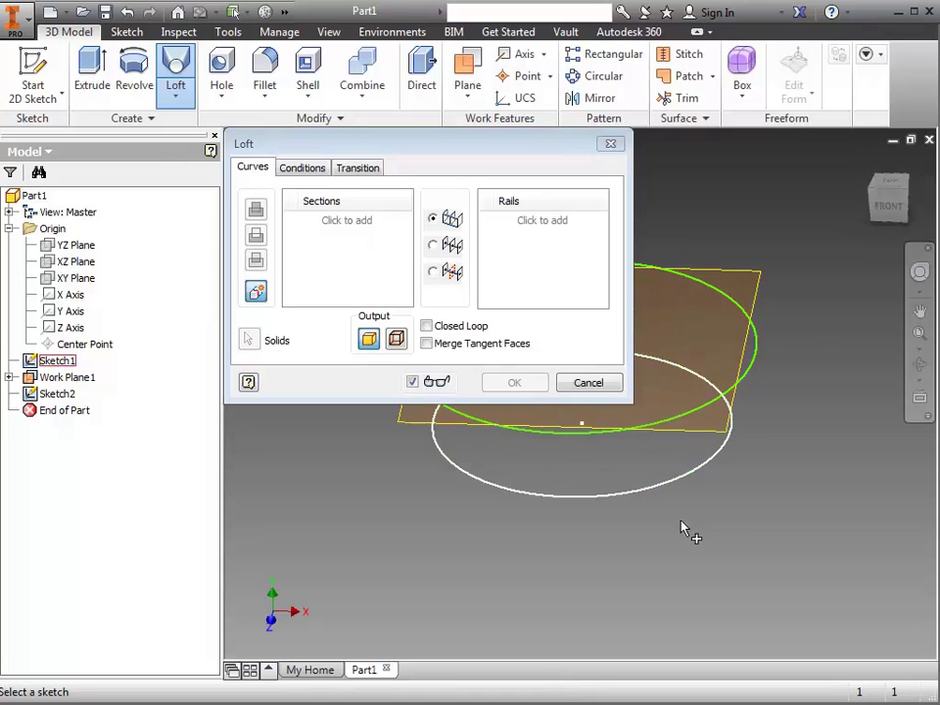
left_click(694, 482)
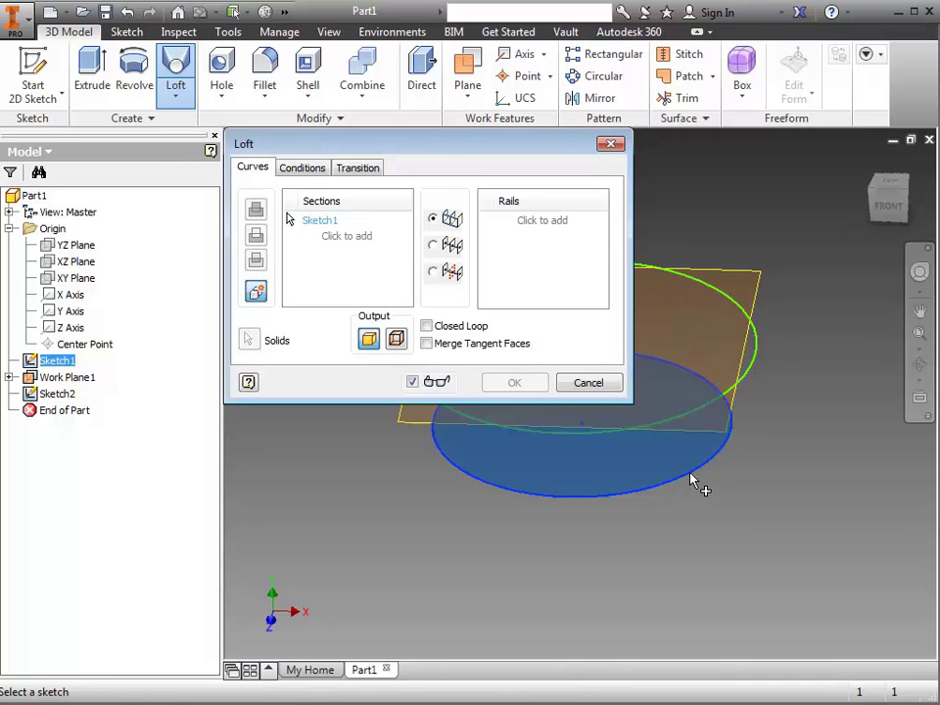
left_click(739, 392)
left_click(516, 383)
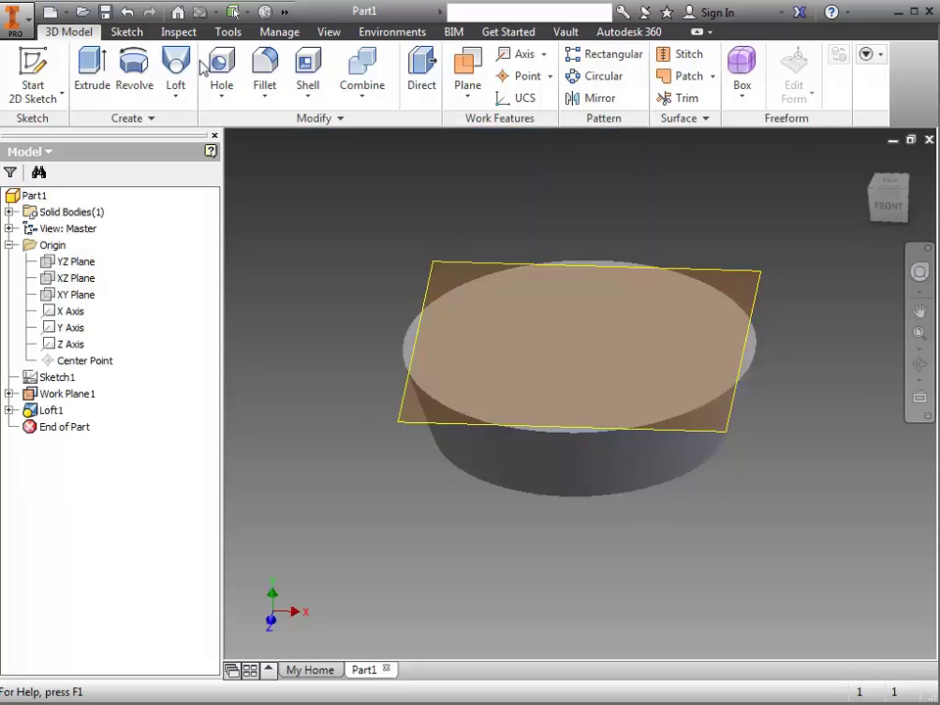
Step: On Work Plane1 atop the loft, sketch an origin-centred ellipse wider than the top face
left_click(32, 78)
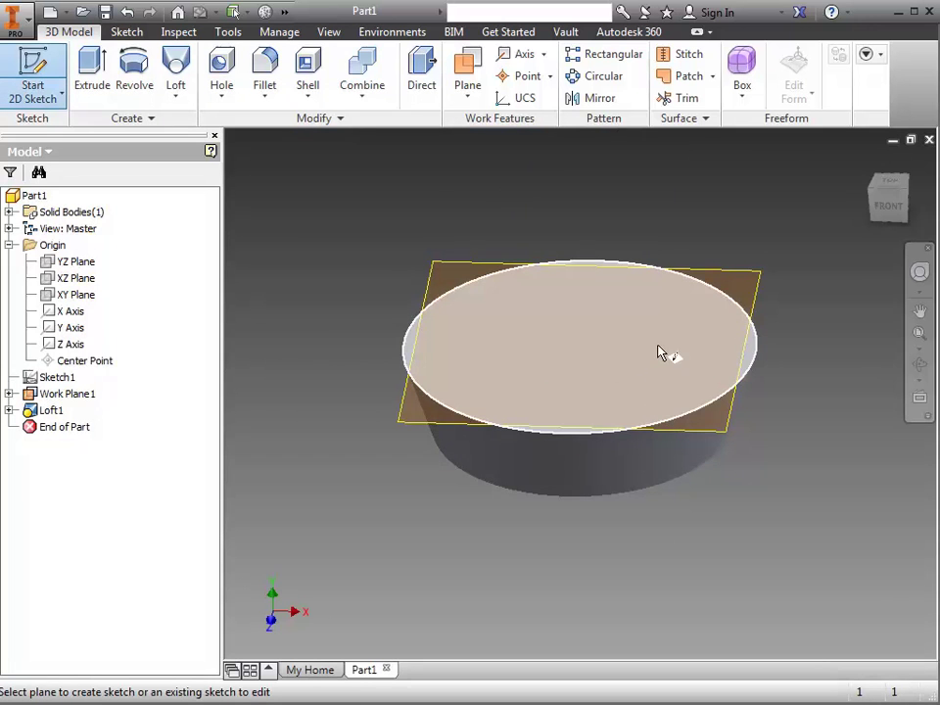
left_click(651, 349)
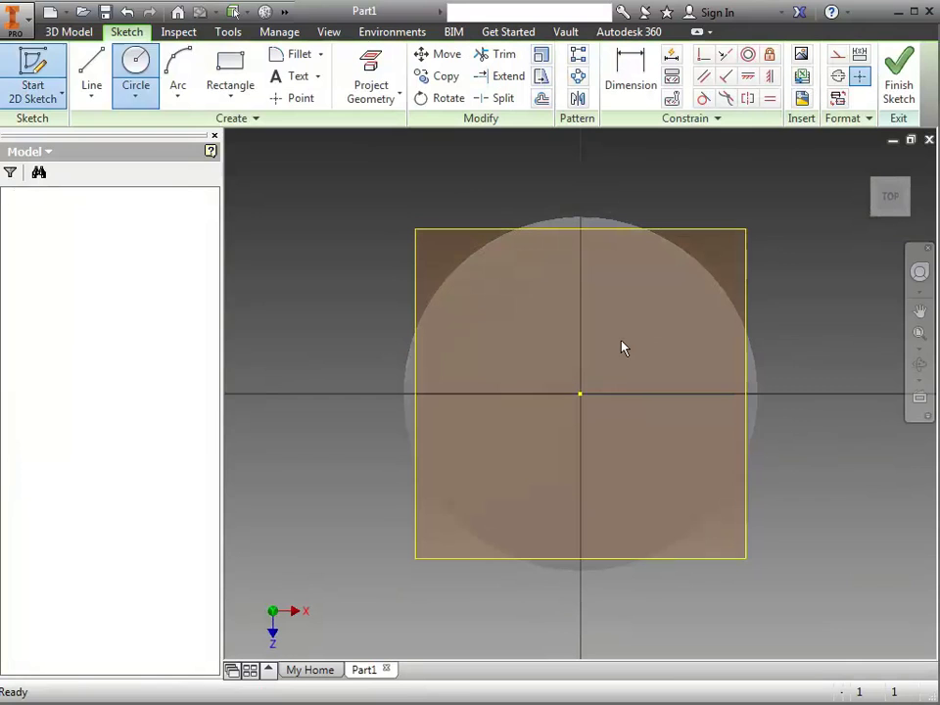
left_click(147, 94)
left_click(126, 206)
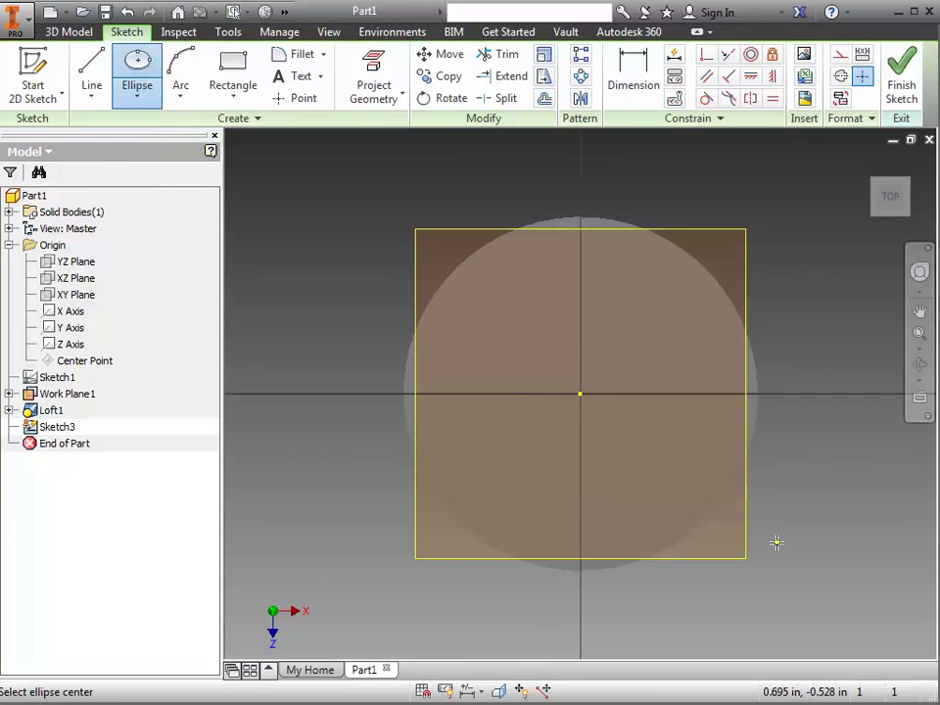
left_click(581, 394)
scroll(624, 396, "down", 5)
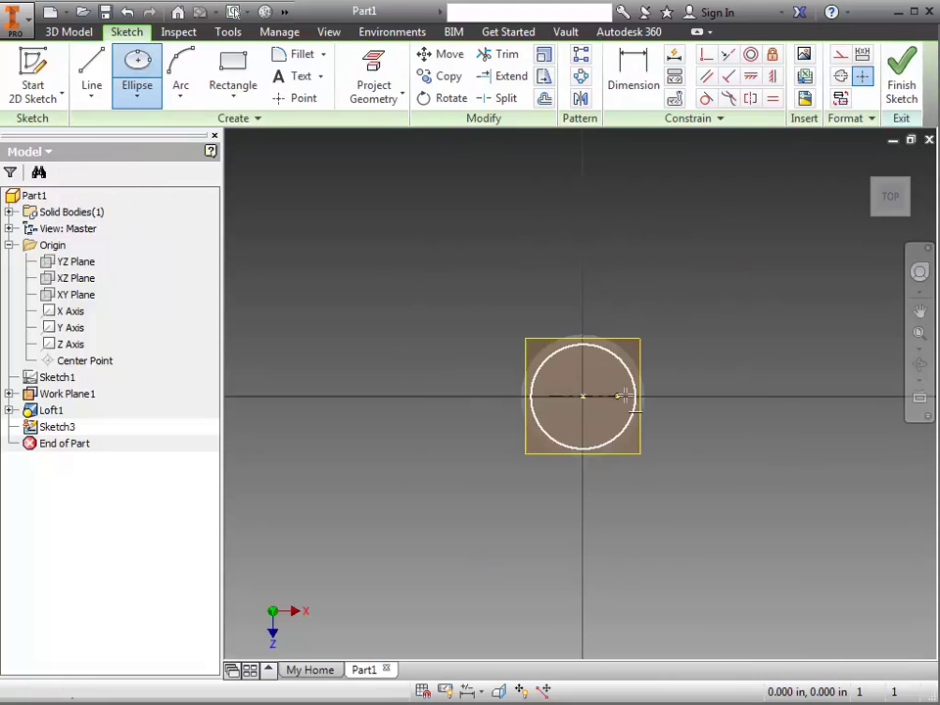
left_click(677, 395)
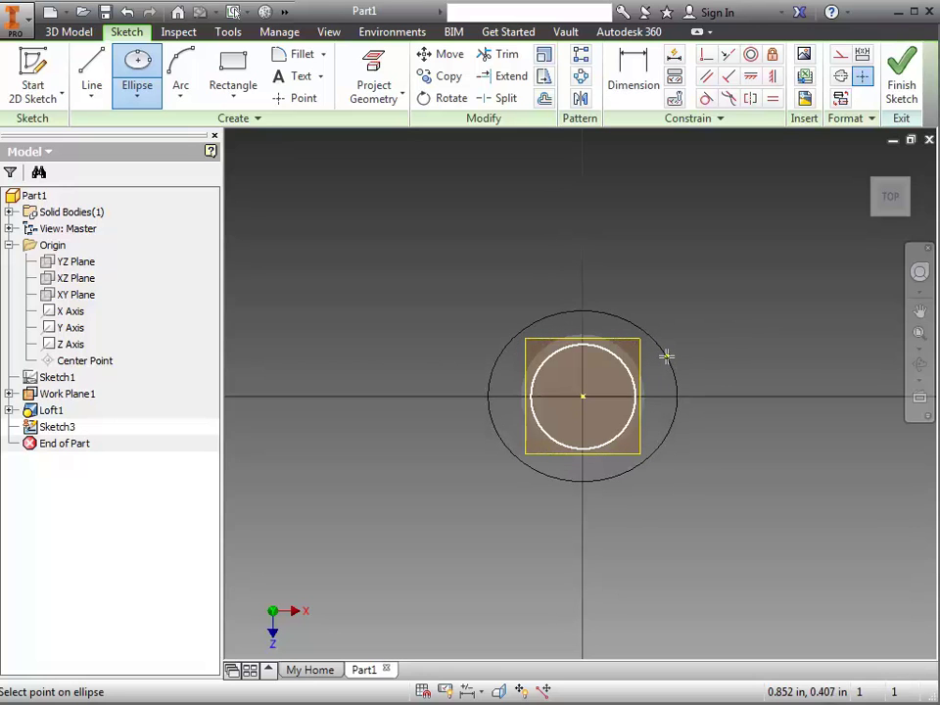
left_click(667, 363)
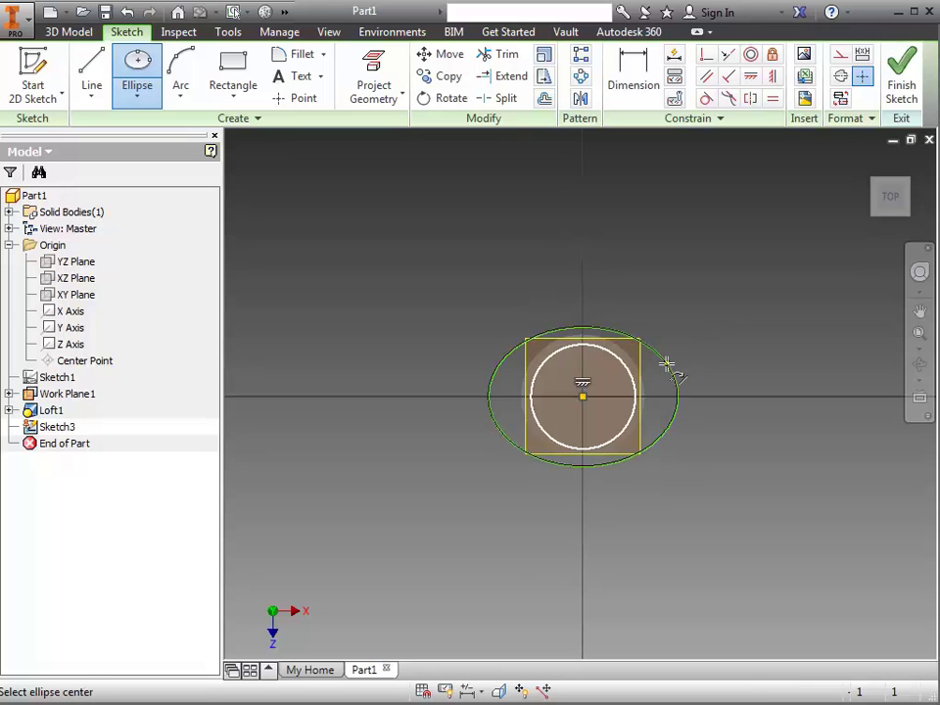
left_click(903, 79)
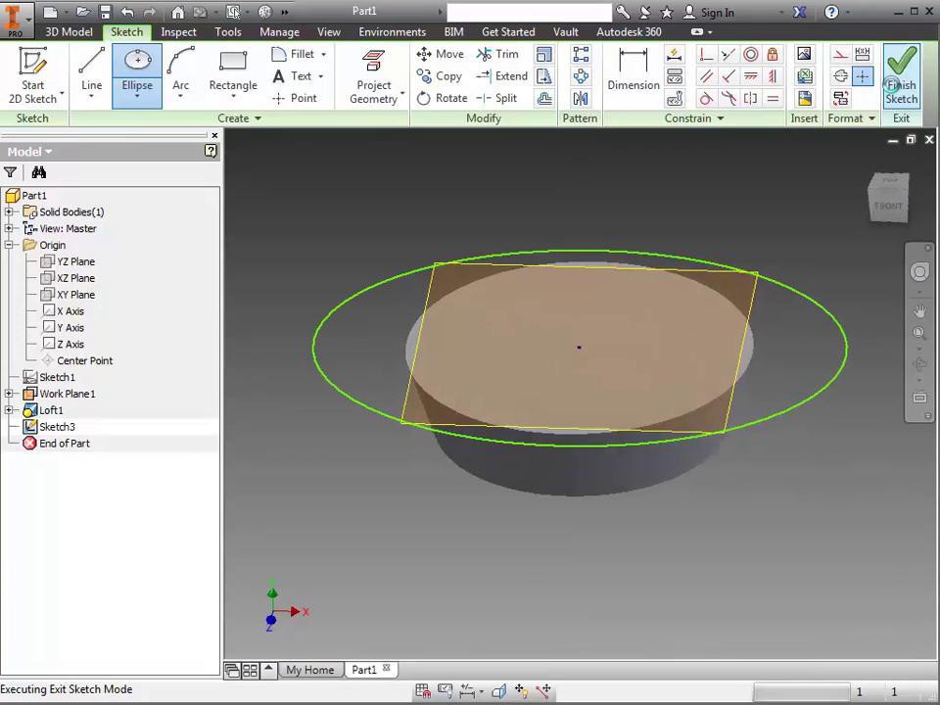
left_click(474, 98)
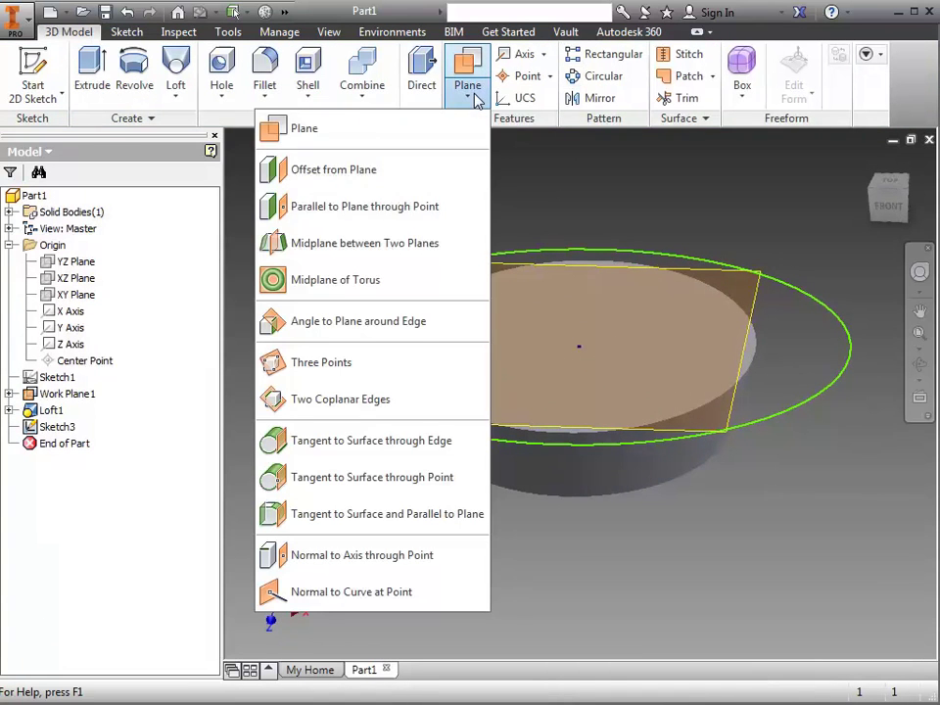
Step: Add Work Plane2 offset 0.9375 in above the disc's top face, checking the reference photo
left_click(392, 174)
left_click(619, 326)
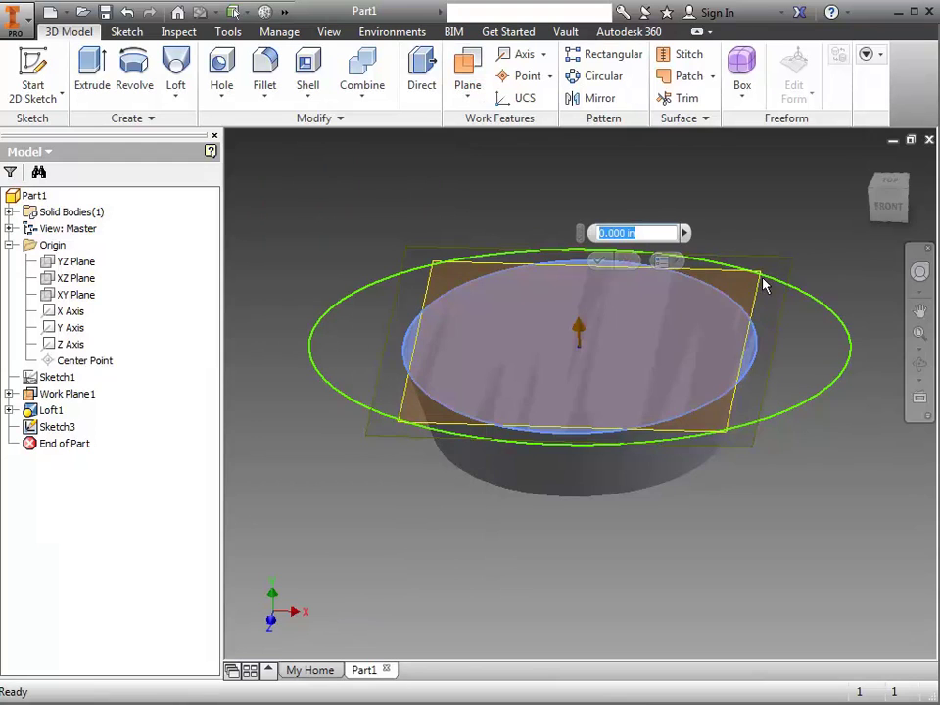
left_click(888, 203)
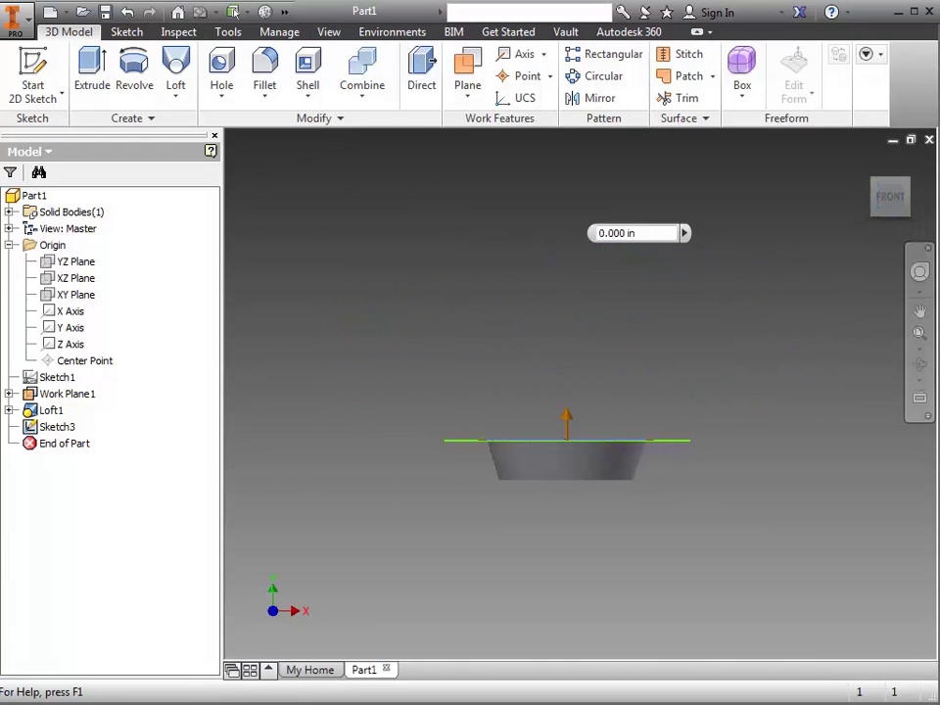
key("alt+Tab")
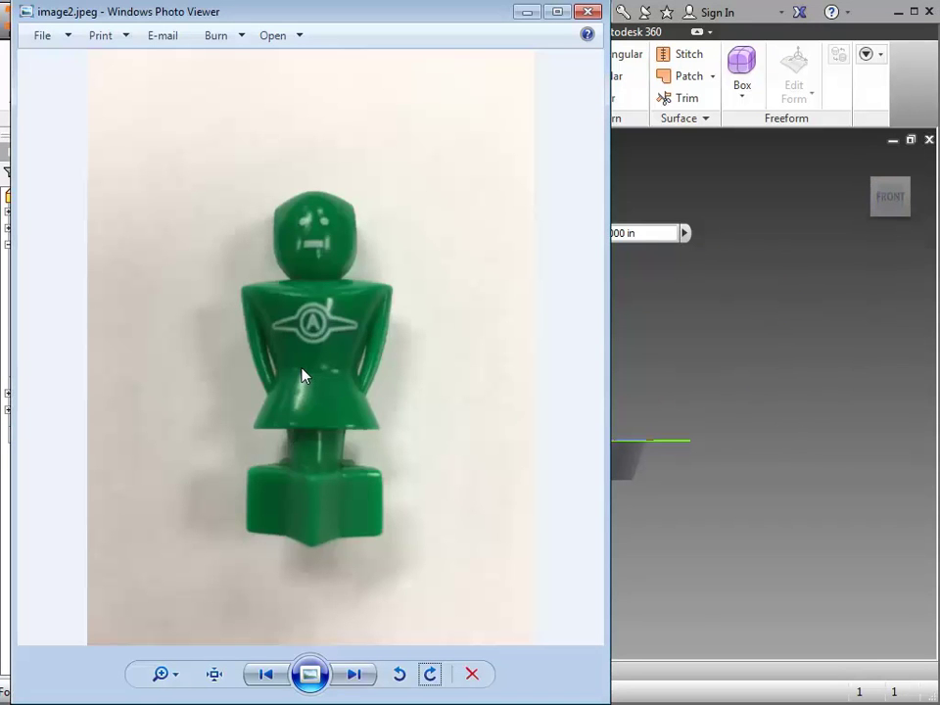
left_click(808, 373)
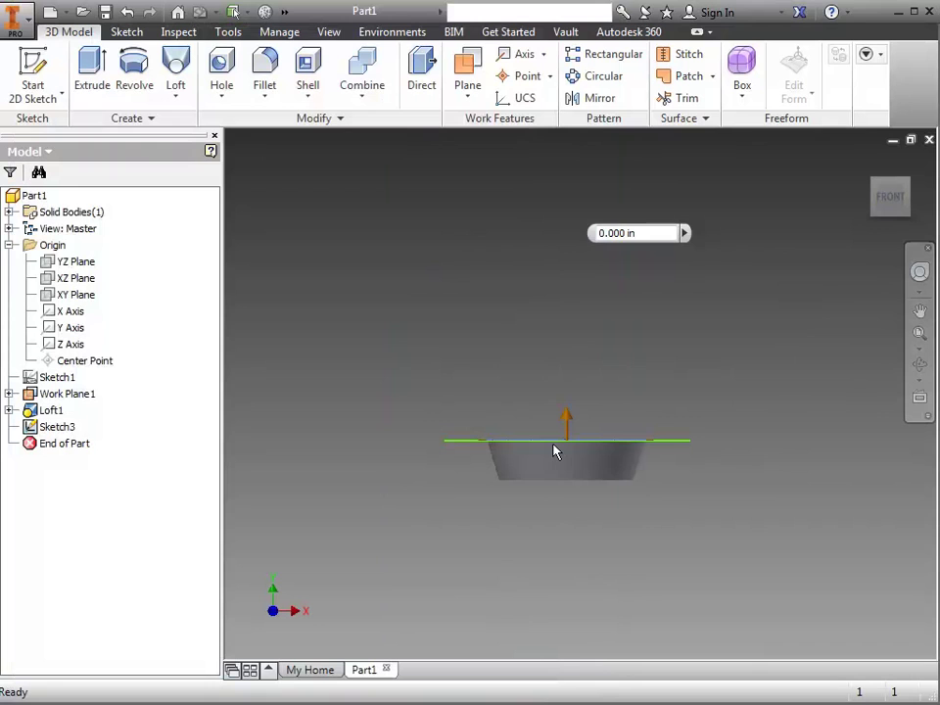
left_click_drag(558, 444, 578, 319)
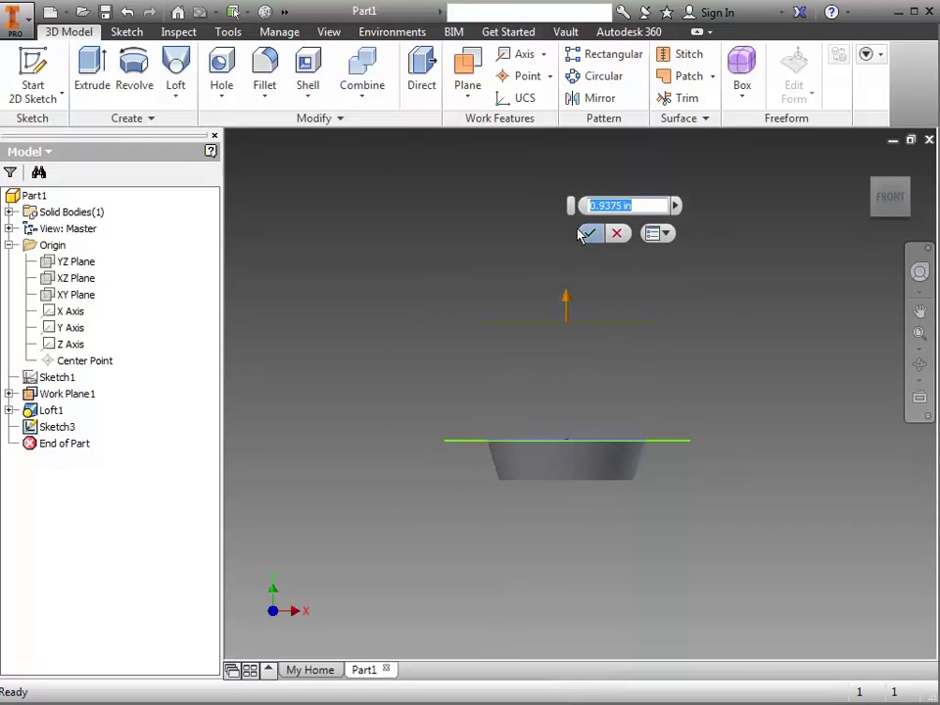
left_click(586, 233)
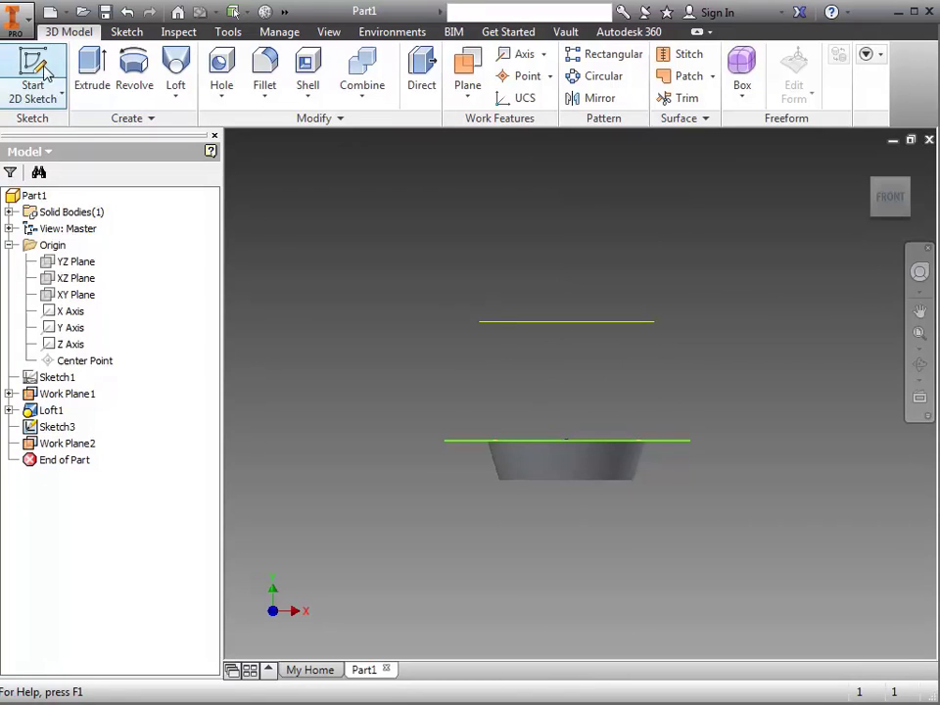
Step: On Work Plane2, sketch a smaller origin-centred ellipse as Sketch4 and finish it
left_click(44, 67)
left_click(617, 324)
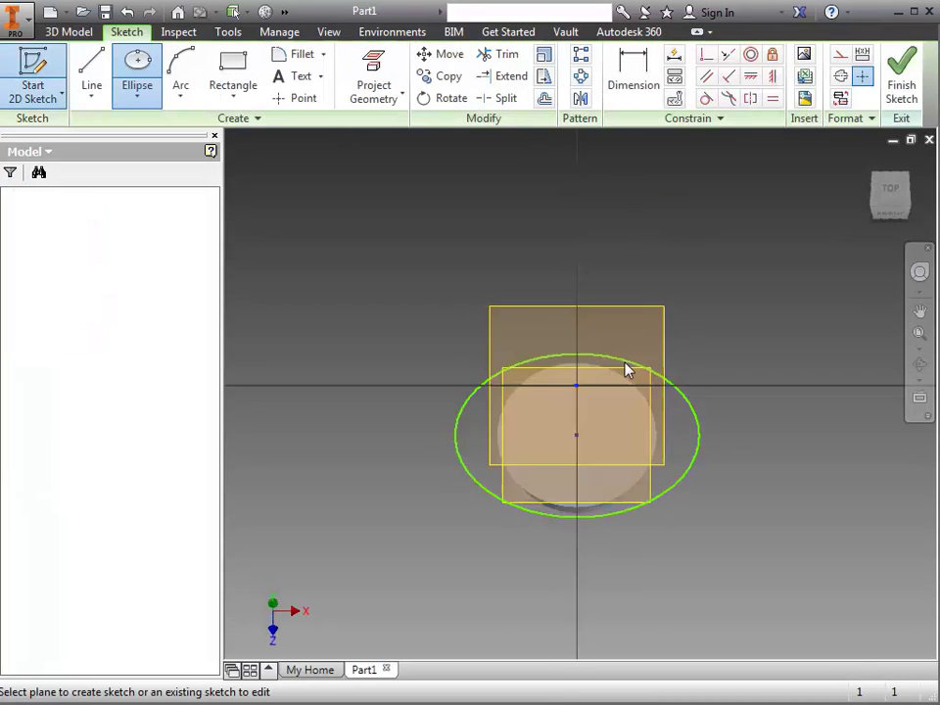
left_click(137, 69)
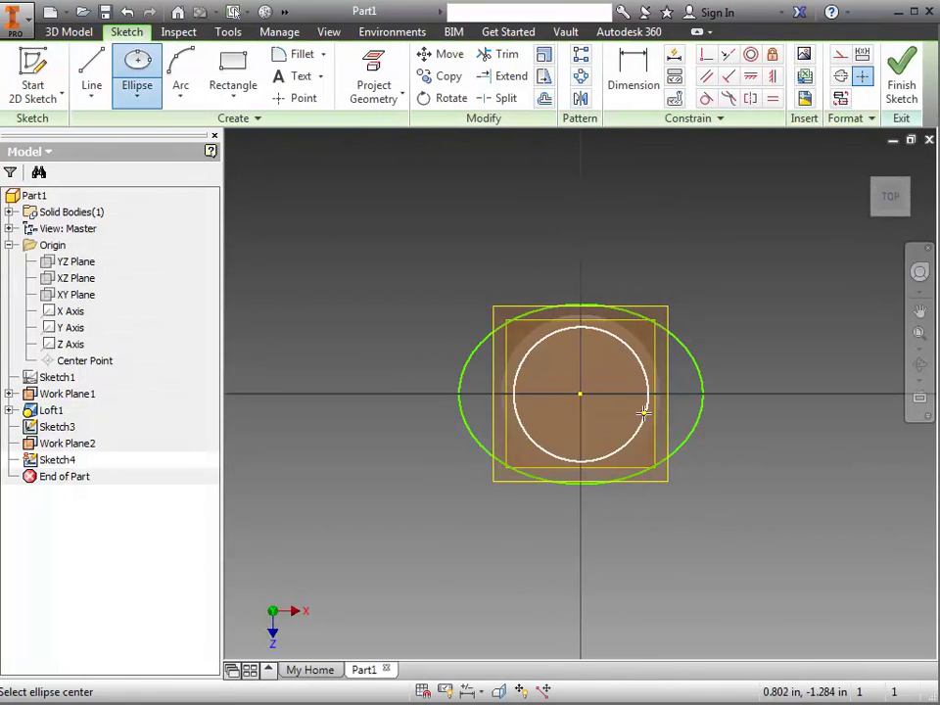
left_click(581, 393)
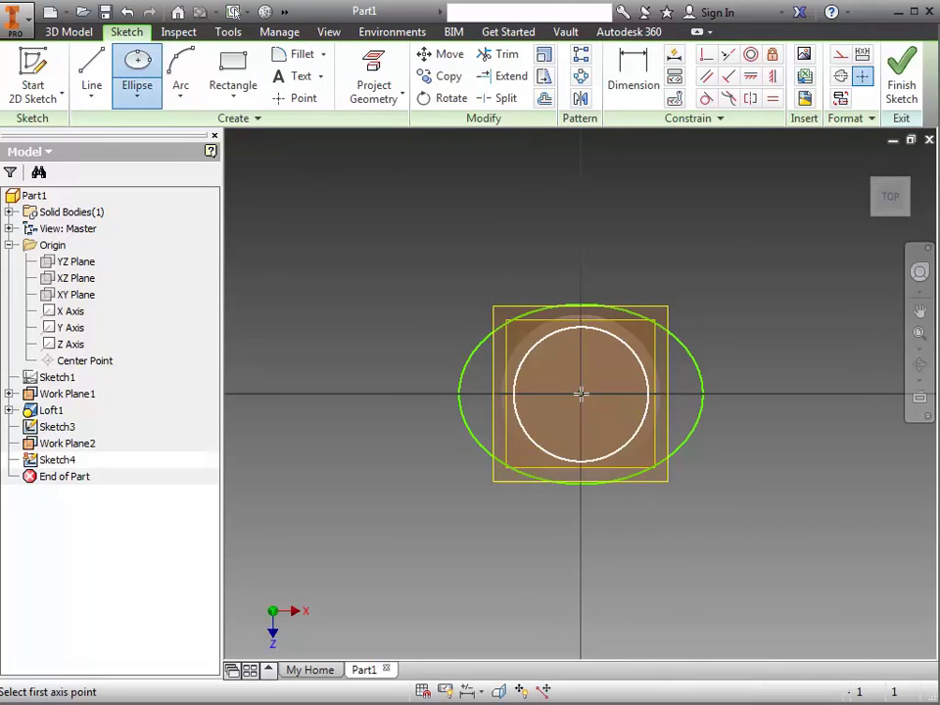
left_click(497, 394)
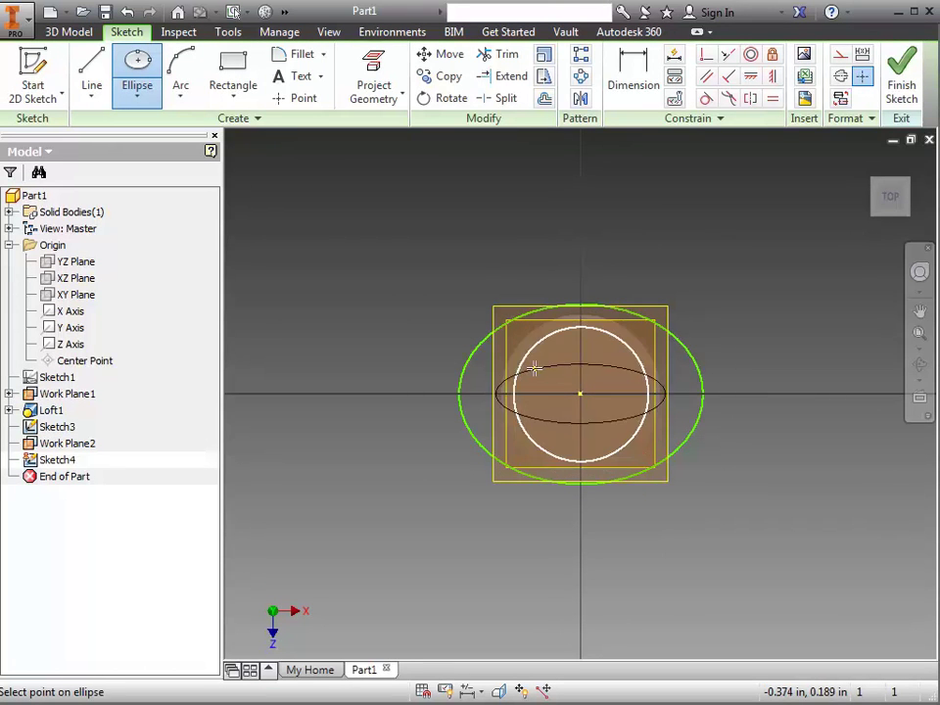
left_click(564, 325)
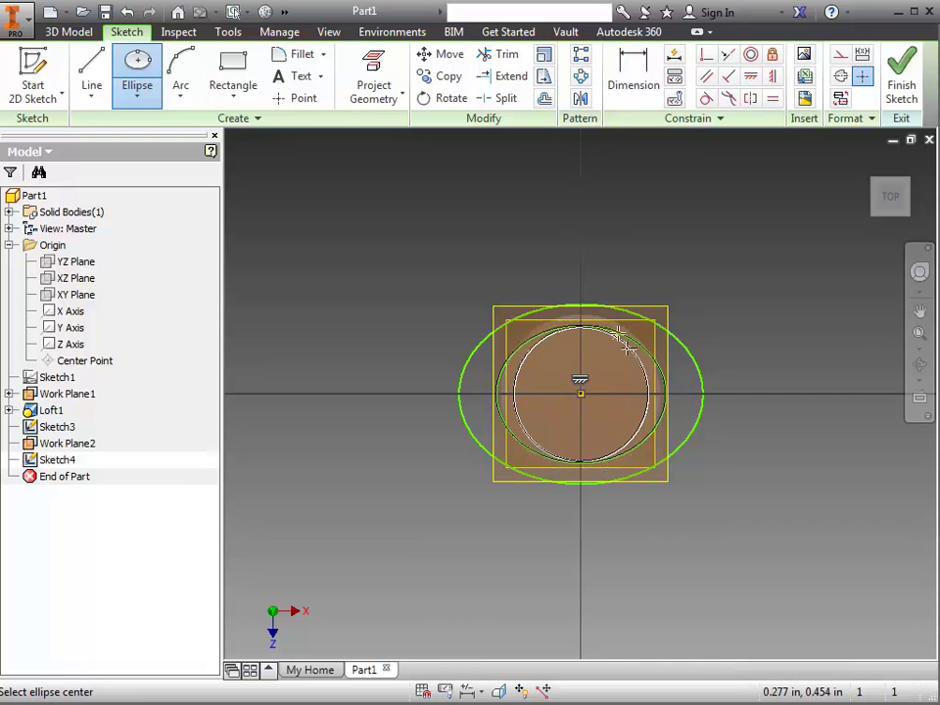
left_click(902, 78)
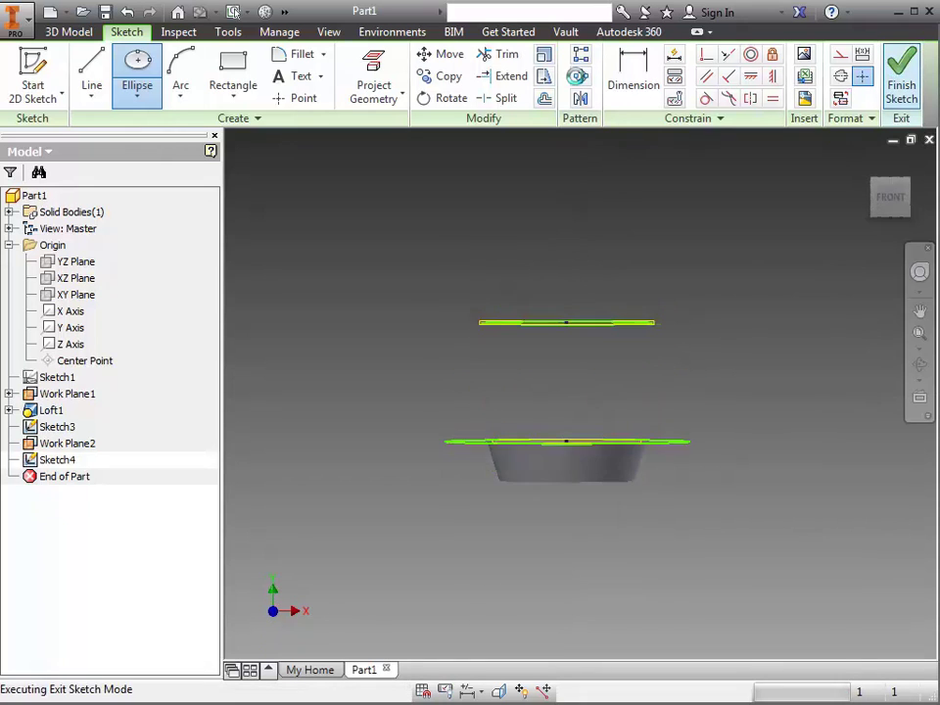
Step: Loft from ellipse Sketch3 to Sketch4 to build Loft2 atop the disc
left_click(180, 70)
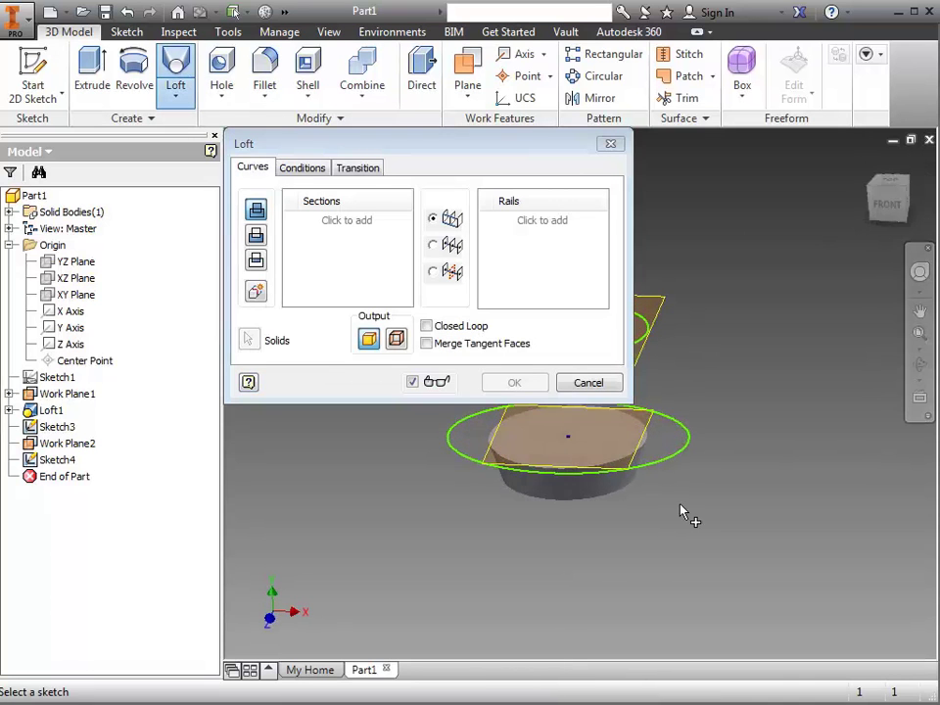
left_click(714, 480)
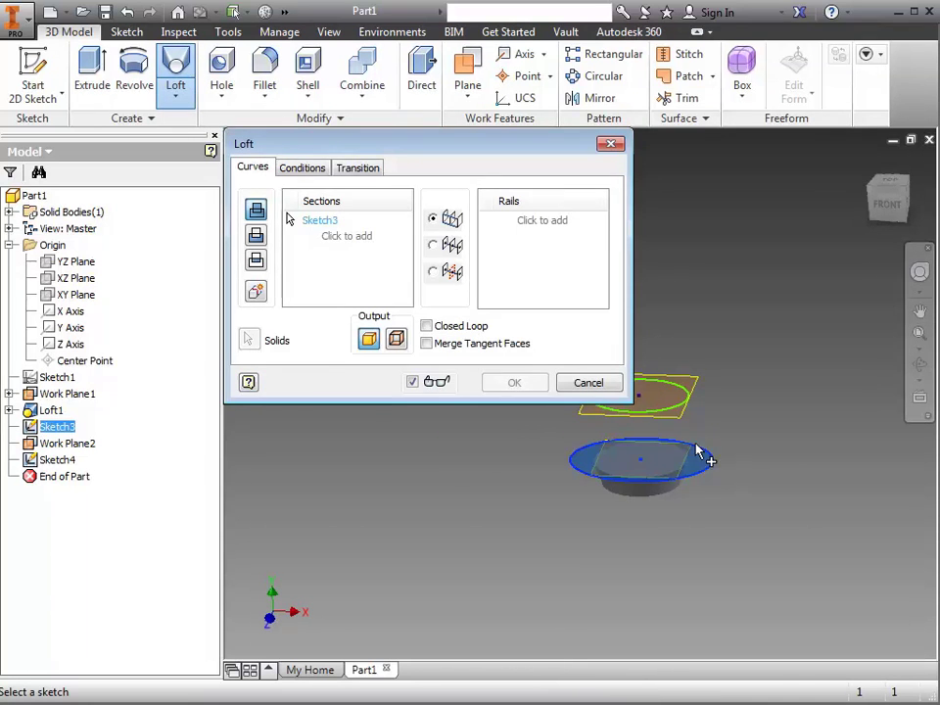
left_click(683, 406)
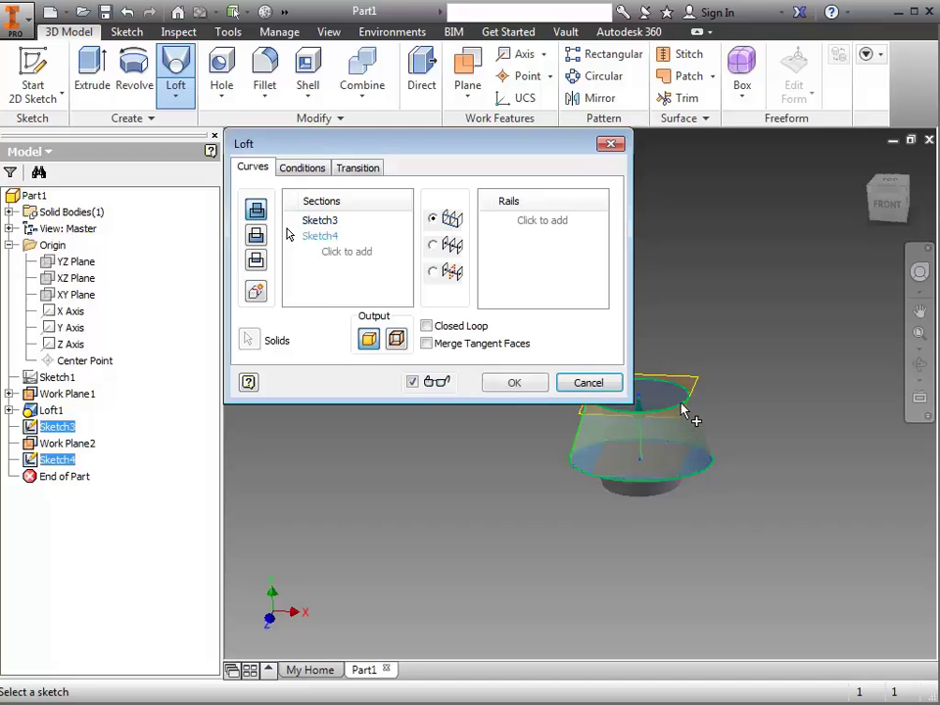
left_click(515, 383)
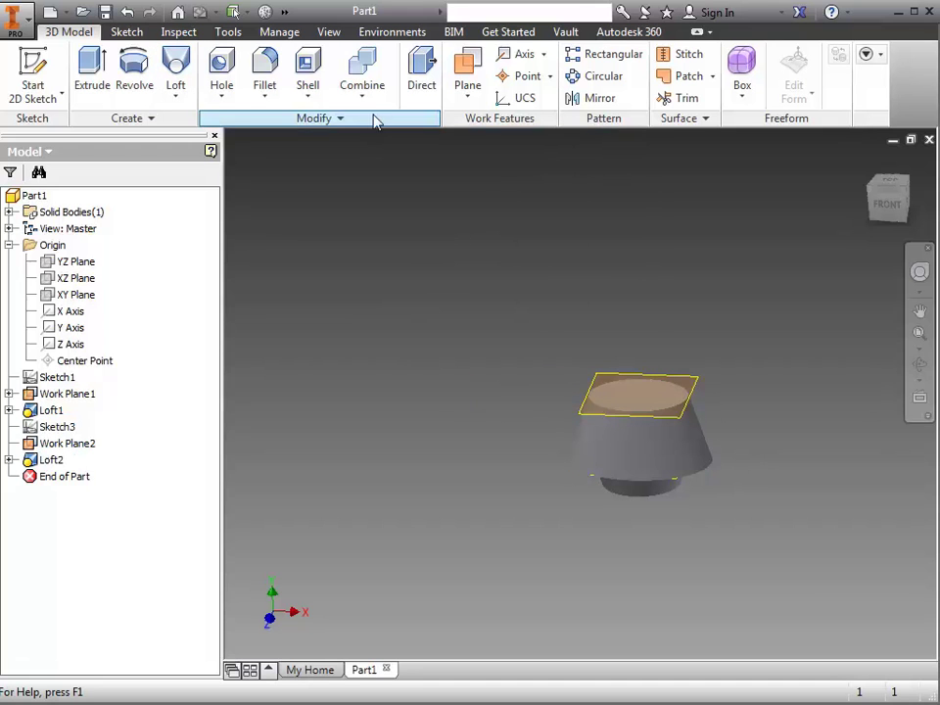
Step: Create Work Plane3 offset 1.6875 in above Loft2's top face
left_click(474, 93)
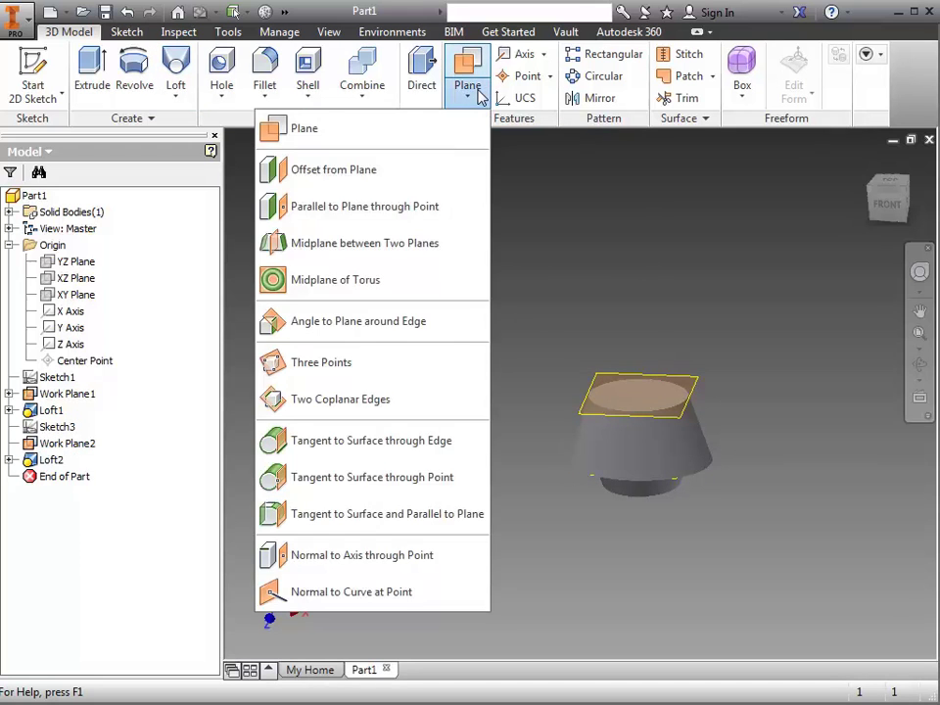
left_click(399, 172)
left_click(669, 396)
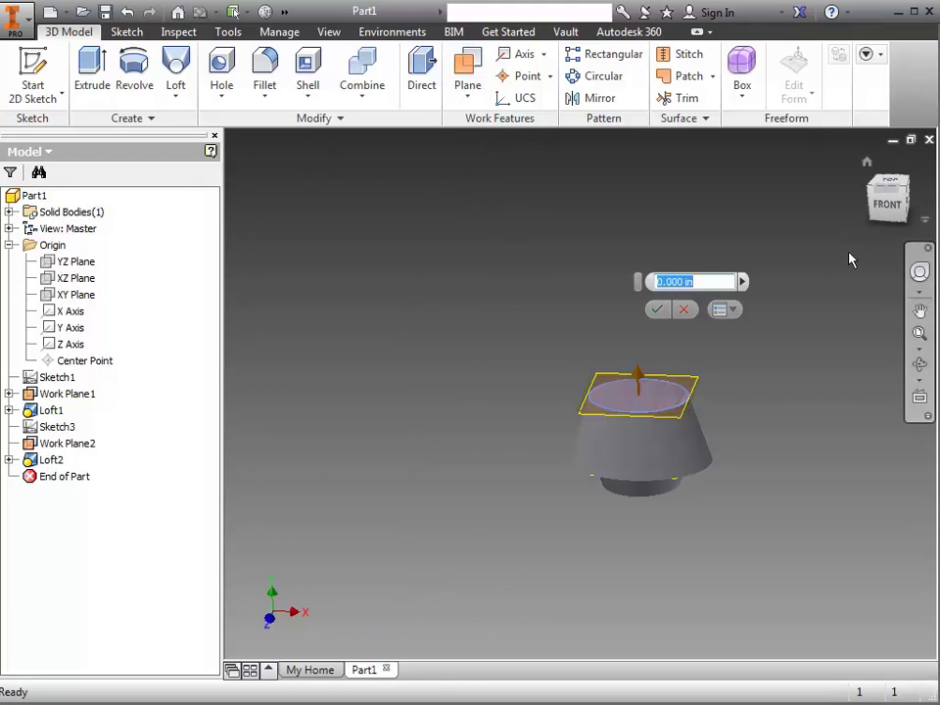
left_click(889, 201)
scroll(610, 392, "down", 5)
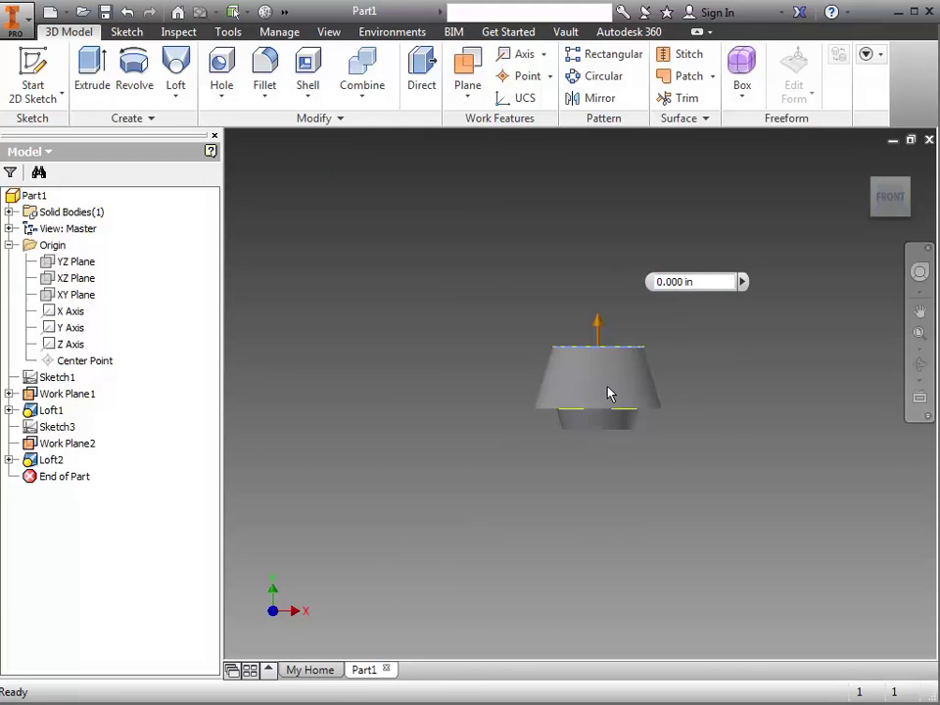
left_click_drag(611, 353, 624, 232)
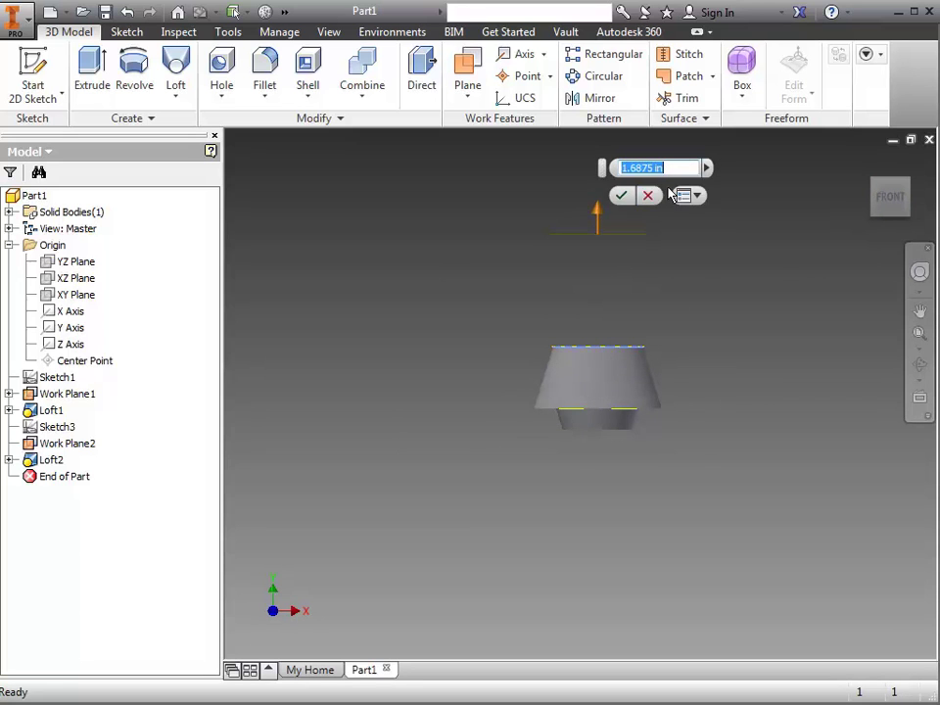
left_click(622, 193)
left_click(32, 68)
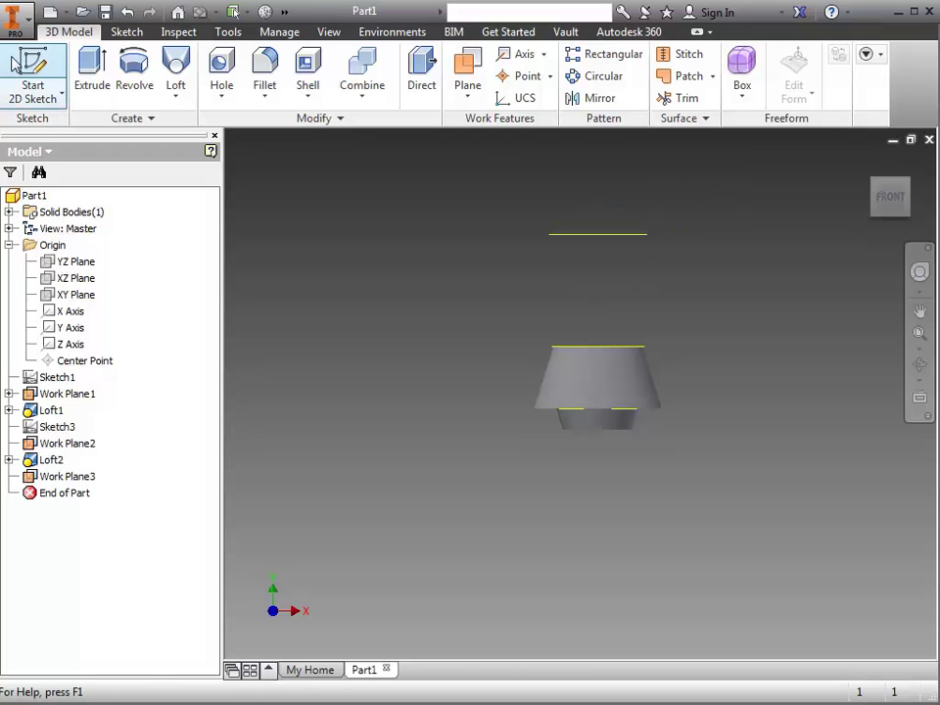
Step: Sketch an origin-centred ellipse, wider than Loft2's top, on Work Plane3 and finish Sketch5
left_click(630, 235)
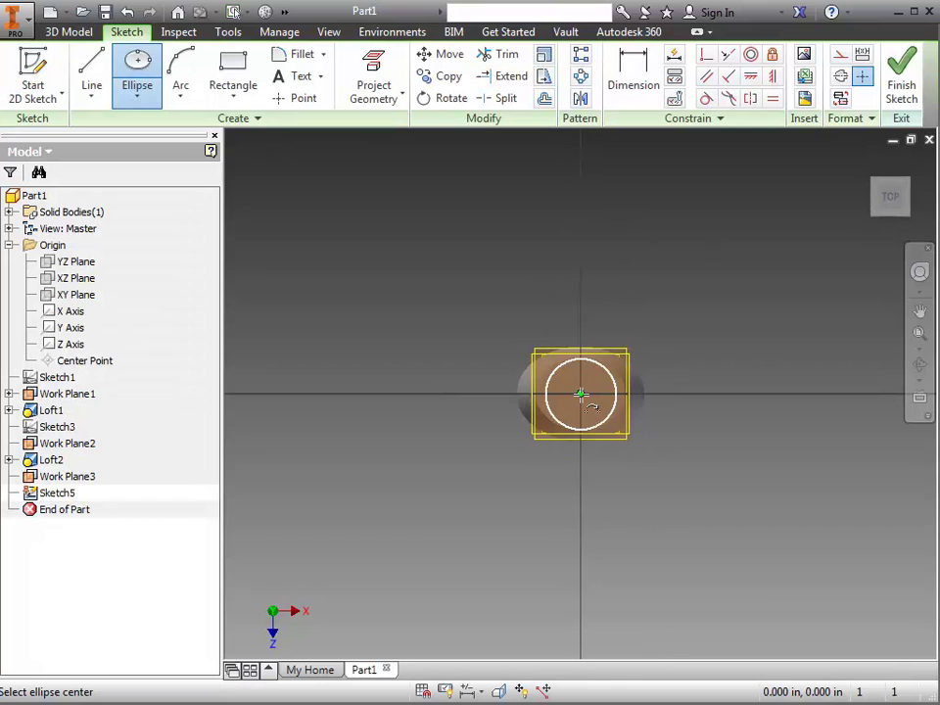
left_click(581, 394)
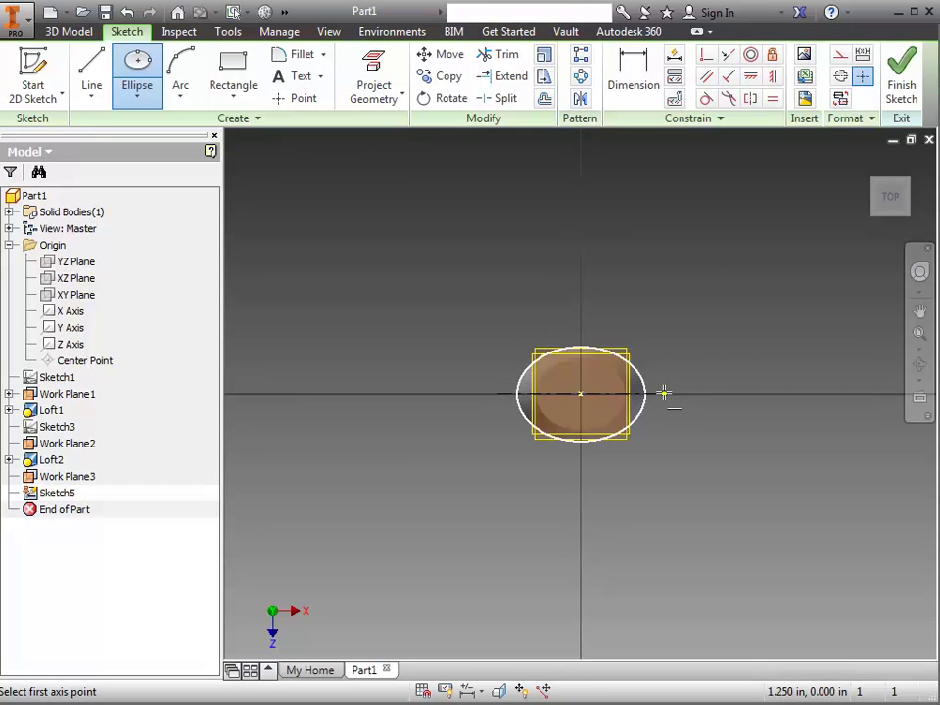
left_click(664, 394)
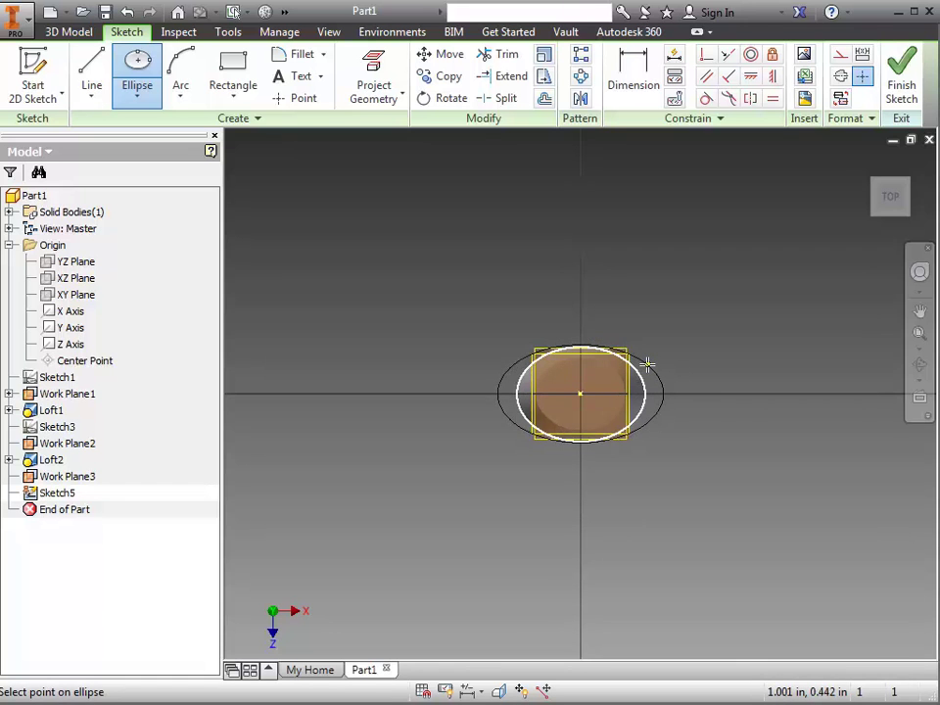
left_click(648, 364)
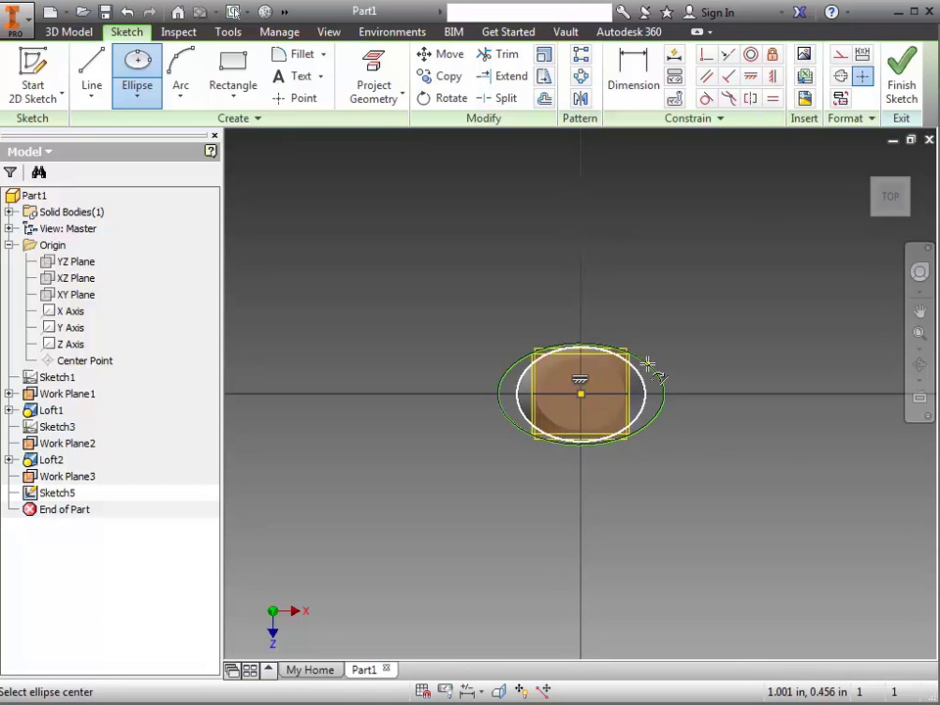
left_click(902, 80)
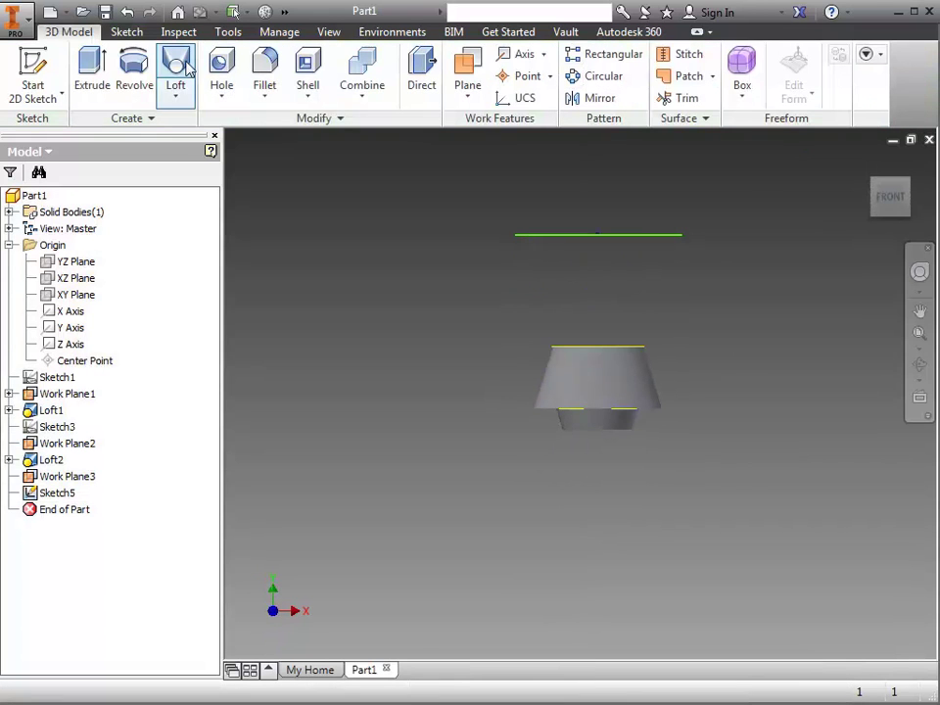
Step: Create Loft3 from Loft2's top circular edge to the Sketch5 ellipse
left_click(177, 77)
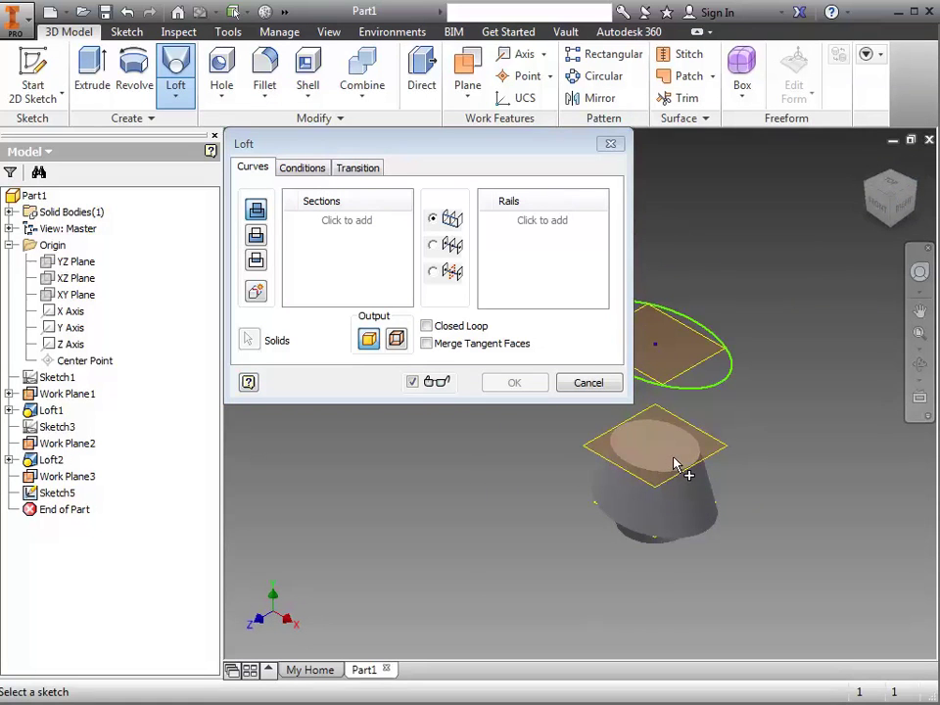
left_click(648, 471)
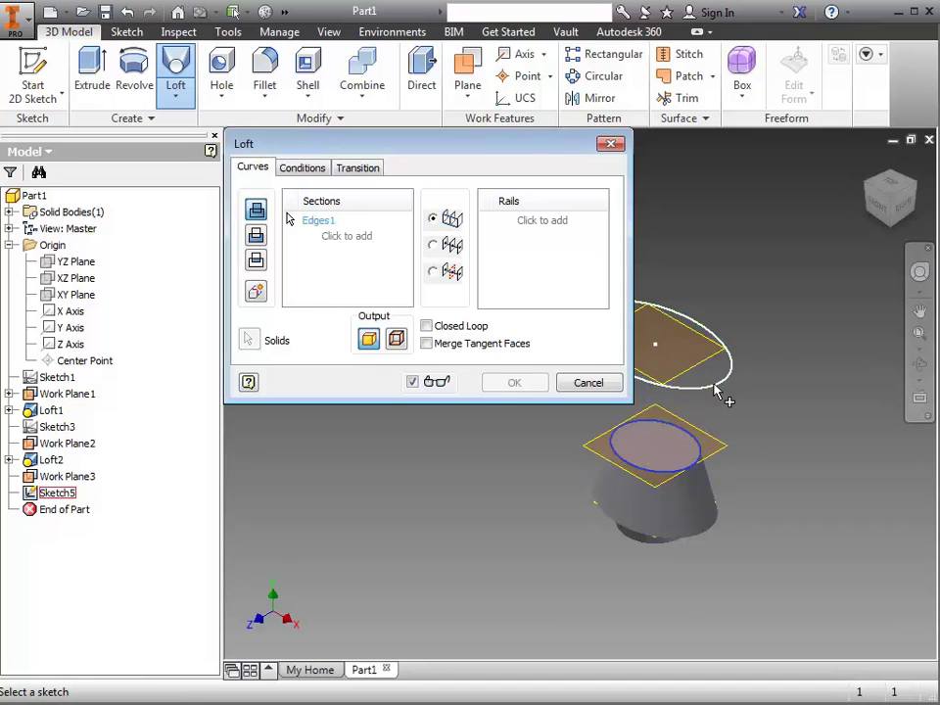
left_click(716, 389)
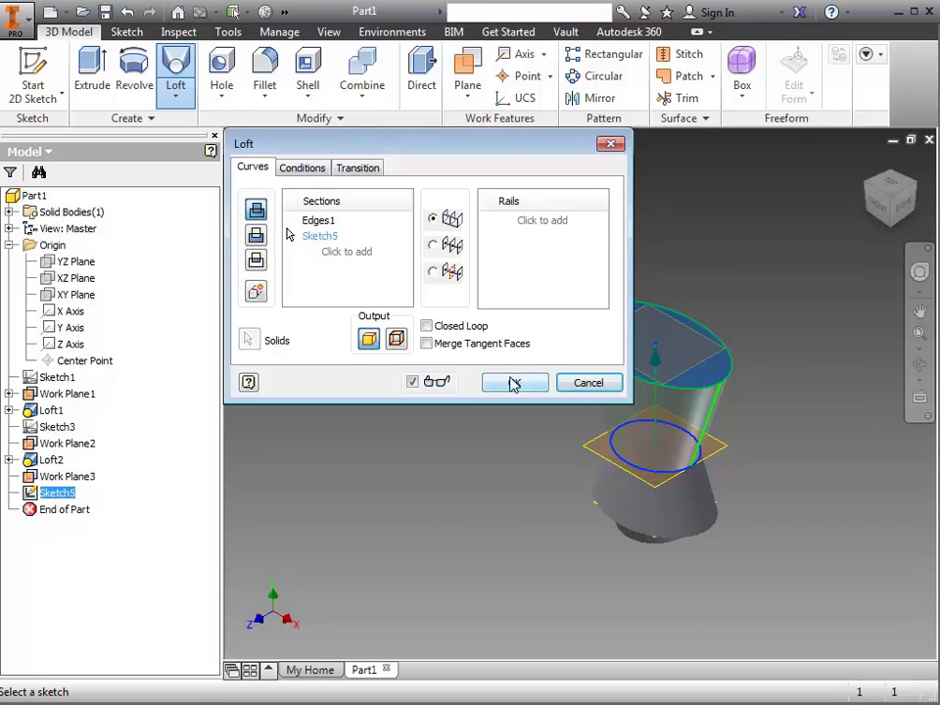
left_click(513, 383)
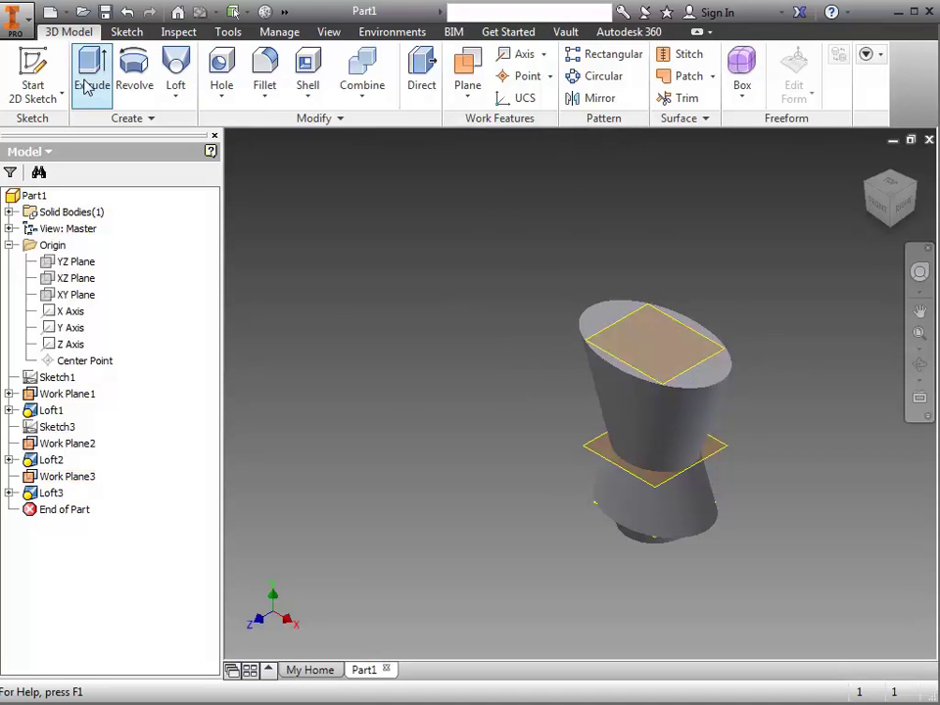
Step: Start Sketch6 on the YZ origin plane
left_click(467, 94)
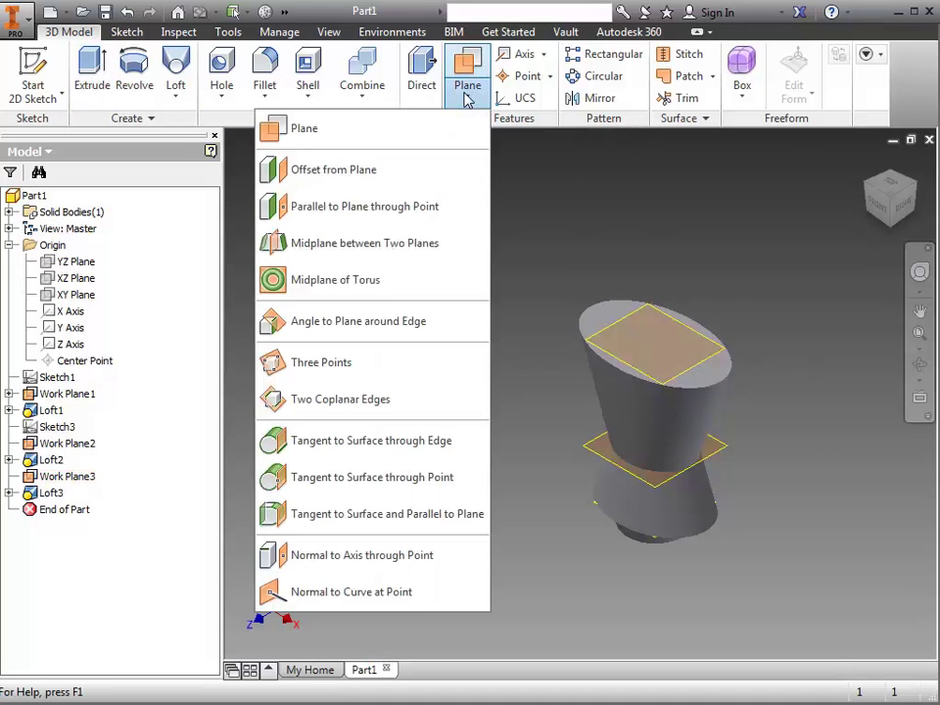
left_click(522, 208)
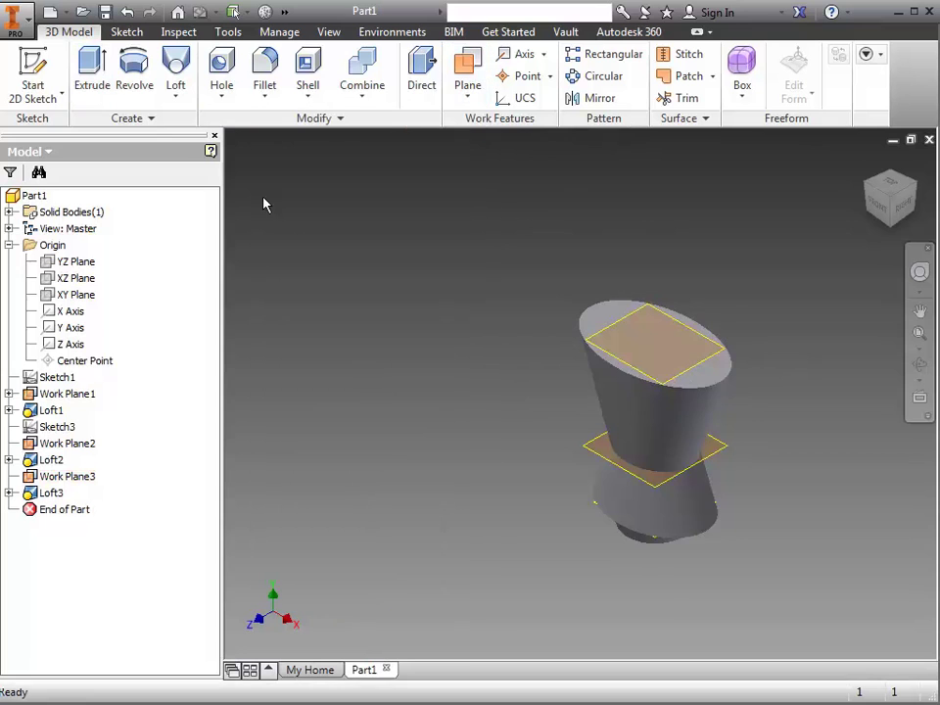
left_click(70, 262)
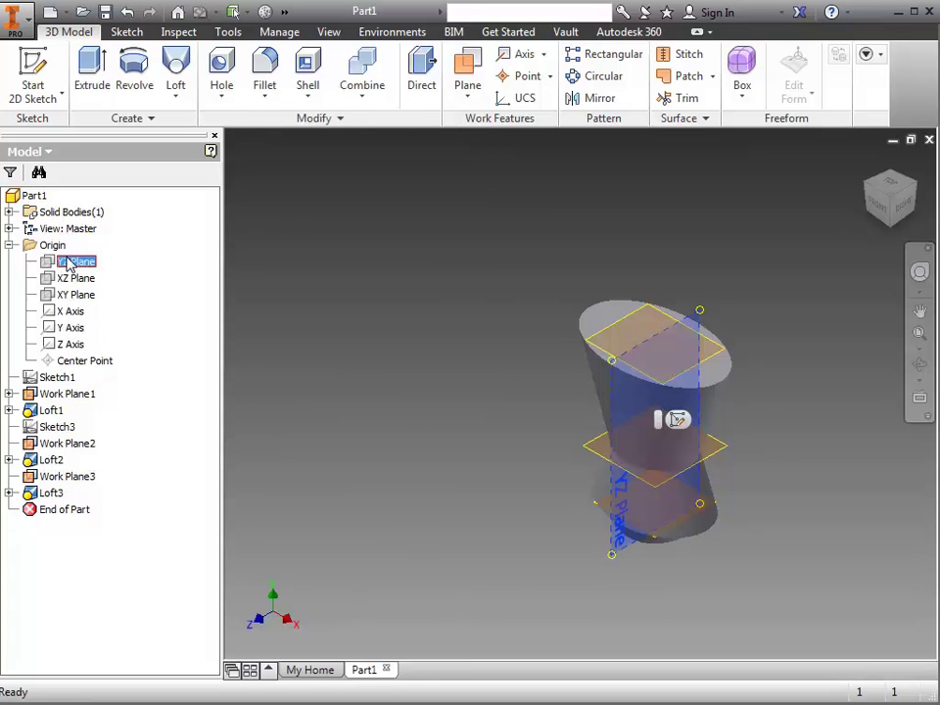
left_click(32, 77)
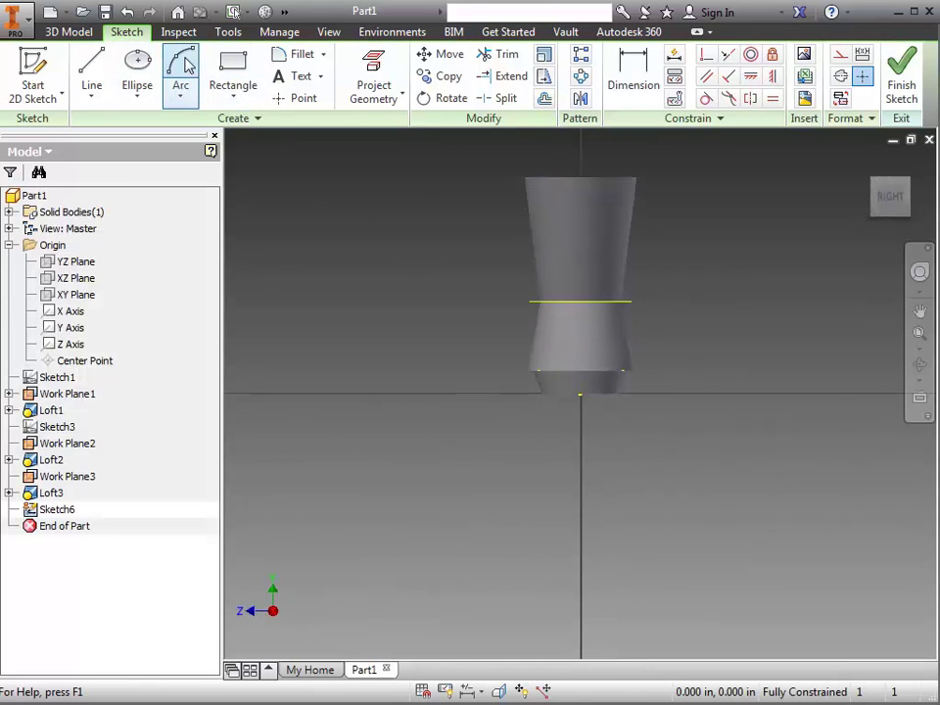
Step: Place two sketch points left and right of the flared body's top
left_click(299, 98)
scroll(588, 308, "down", 2)
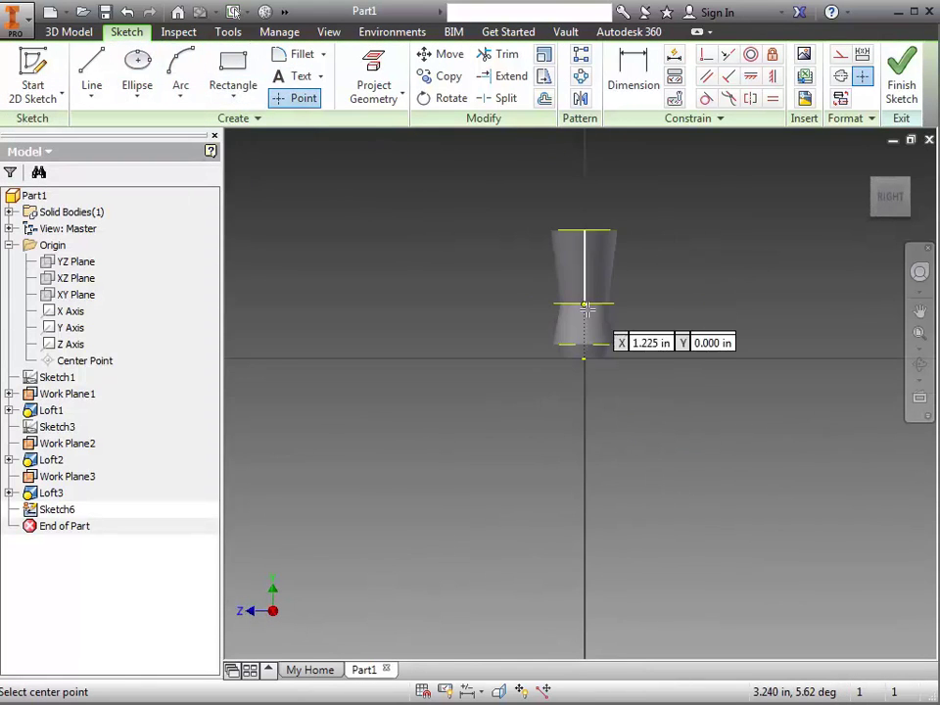
scroll(571, 216, "up", 4)
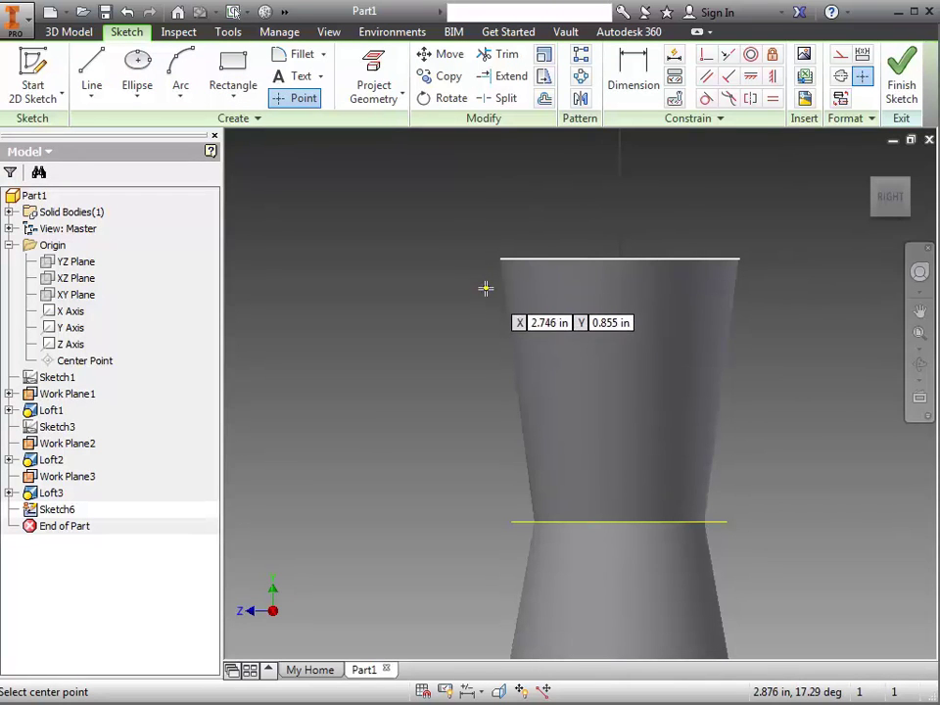
left_click(485, 290)
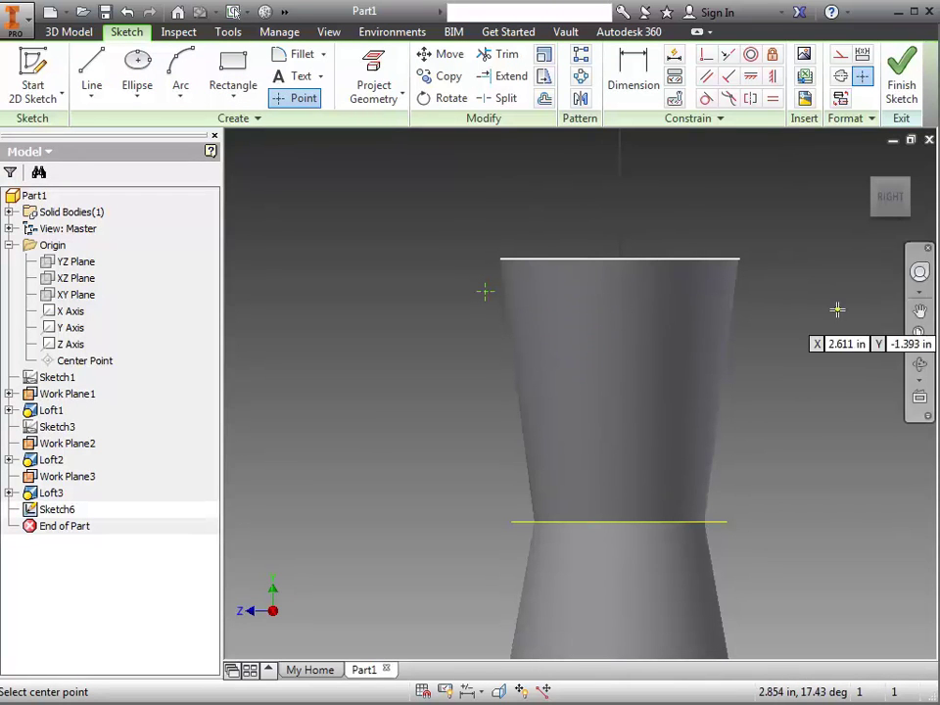
left_click(749, 291)
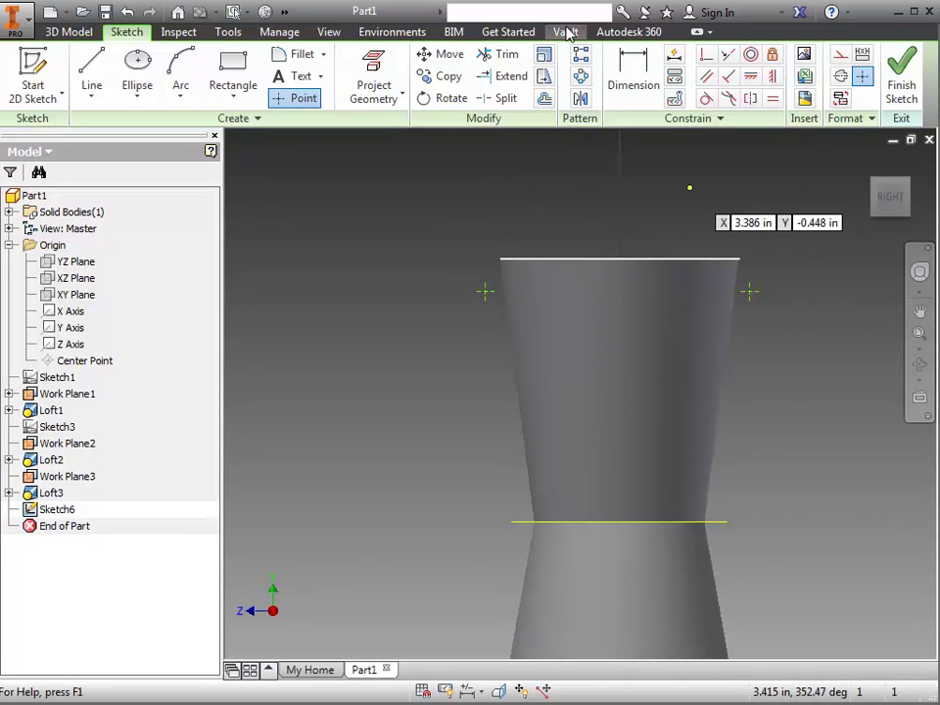
left_click(627, 65)
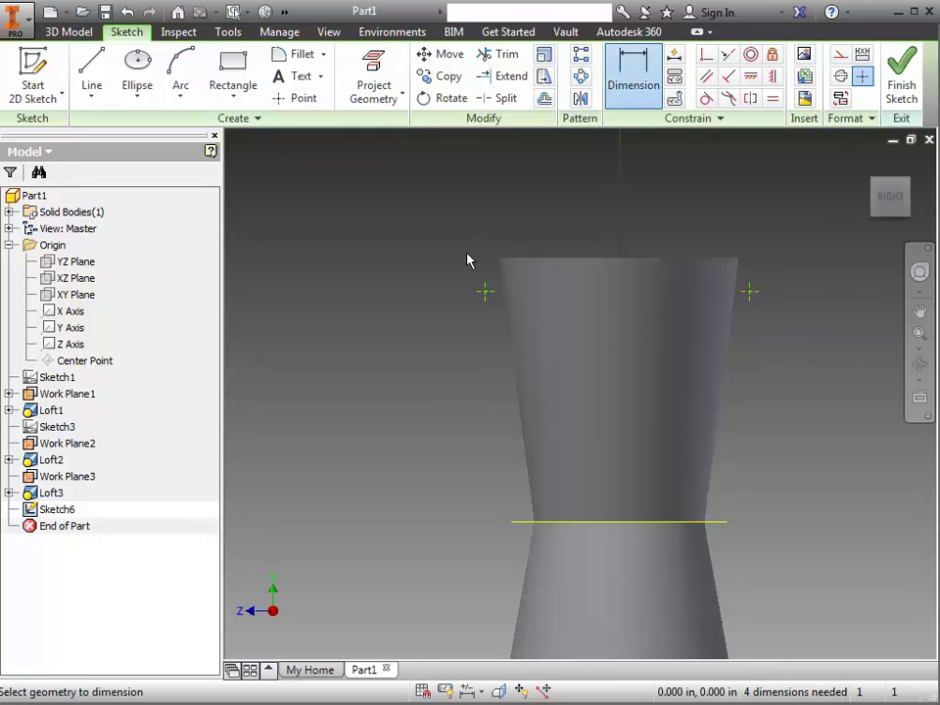
Step: Draw a vertical centre line and dimension it 0.85 to each side point
left_click(91, 74)
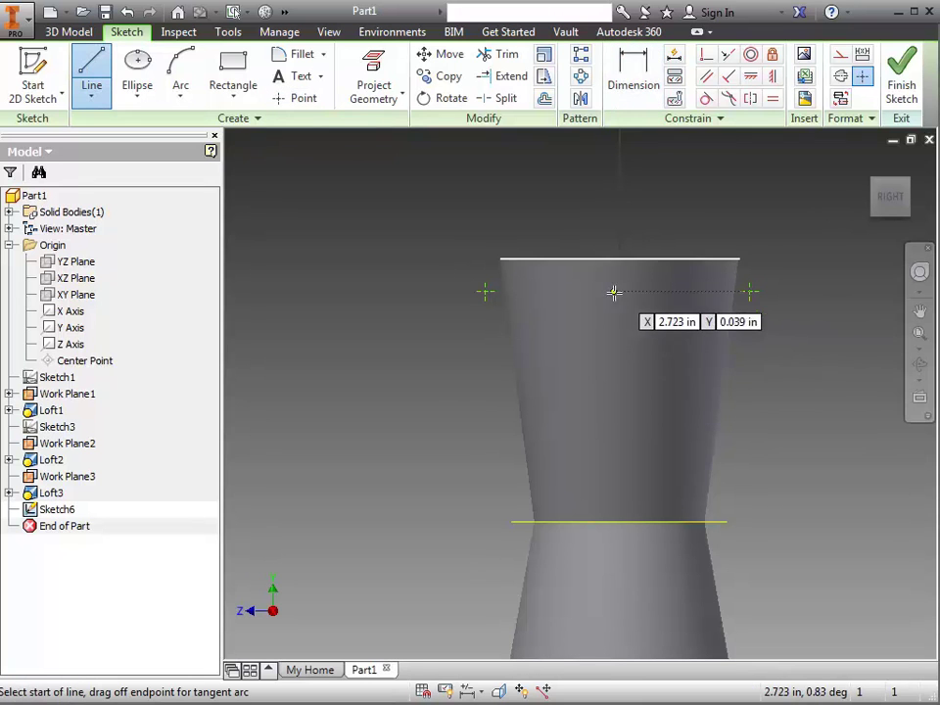
left_click(619, 211)
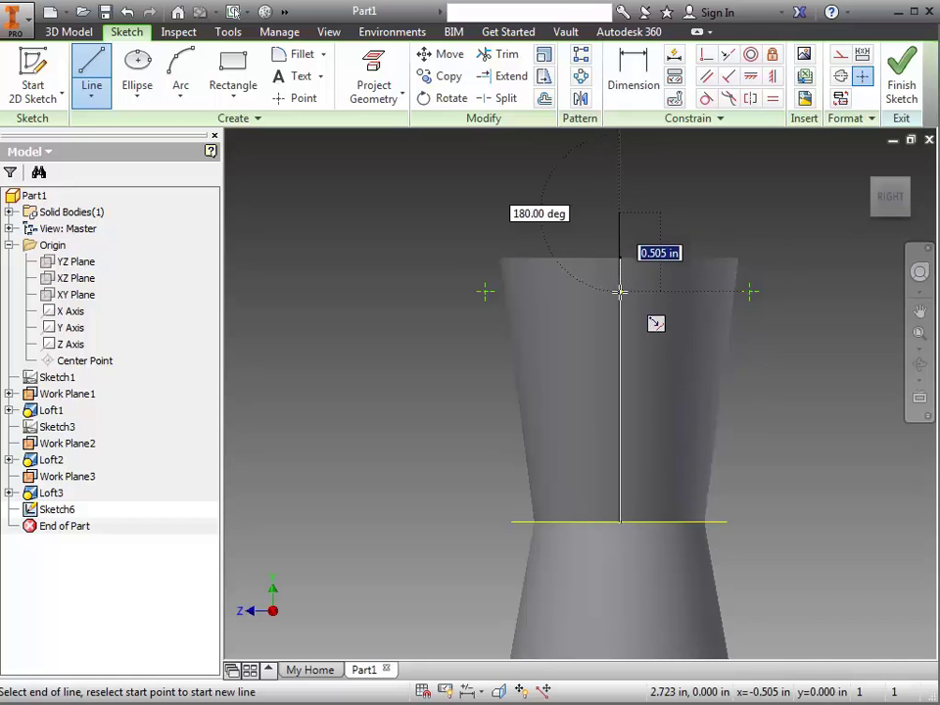
left_click(619, 291)
left_click(631, 83)
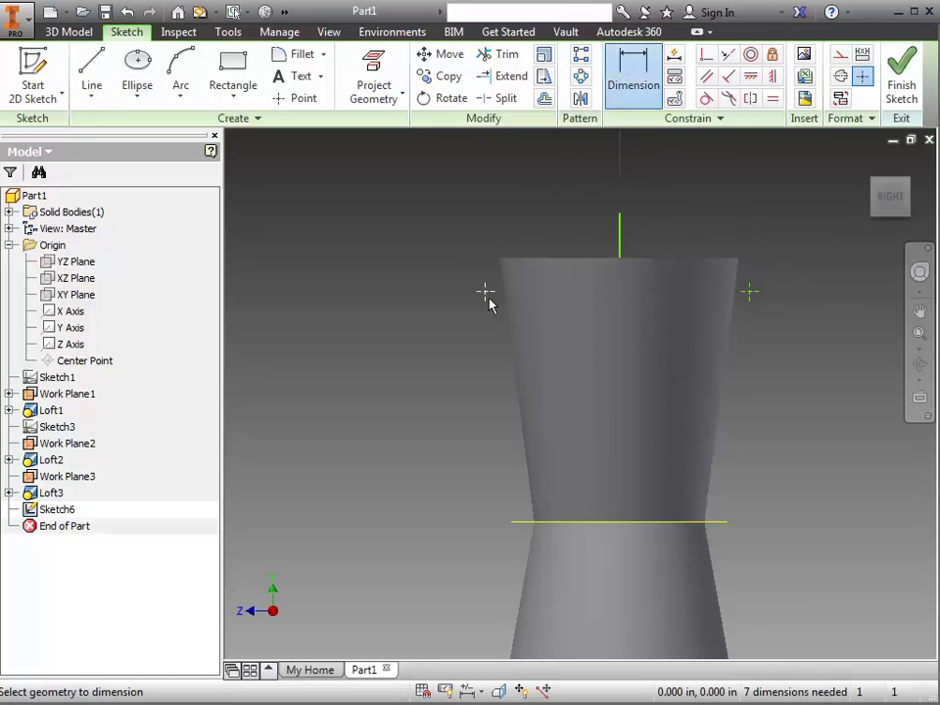
left_click(621, 294)
left_click(484, 291)
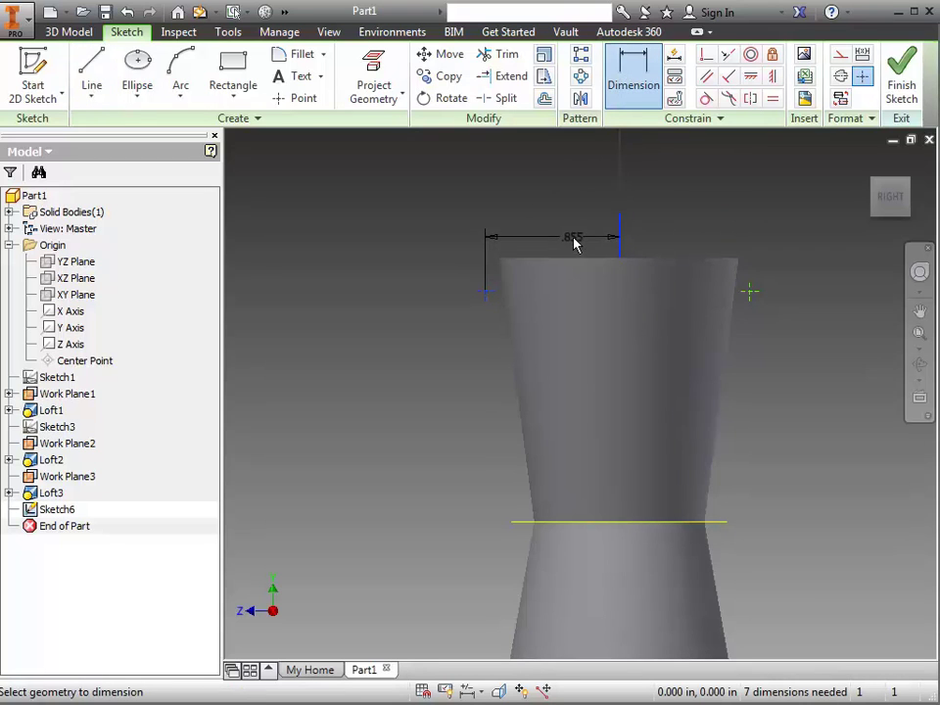
left_click(575, 241)
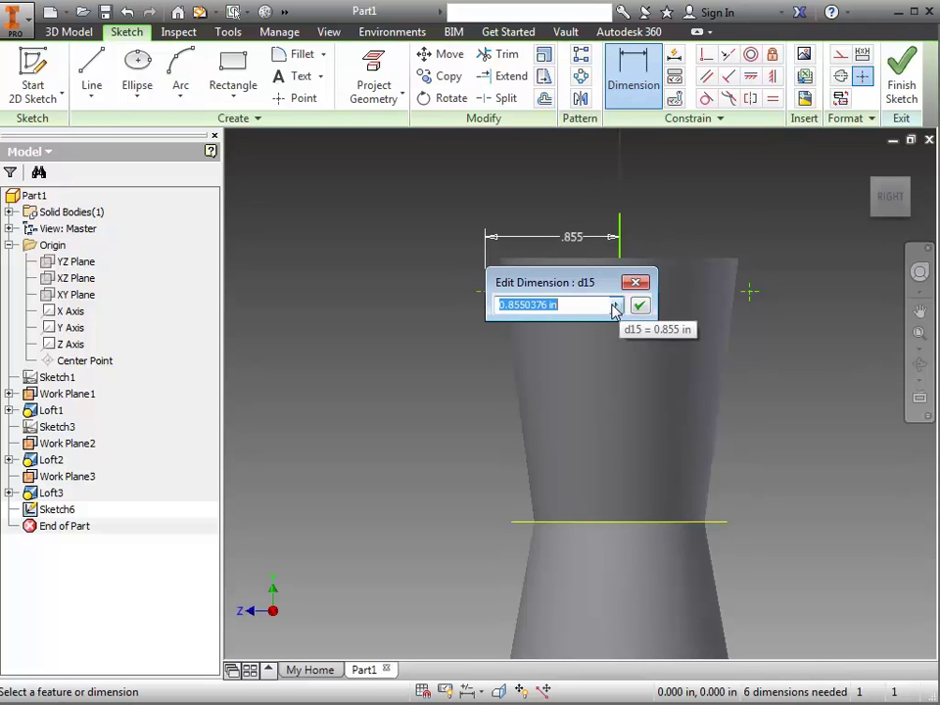
type(".")
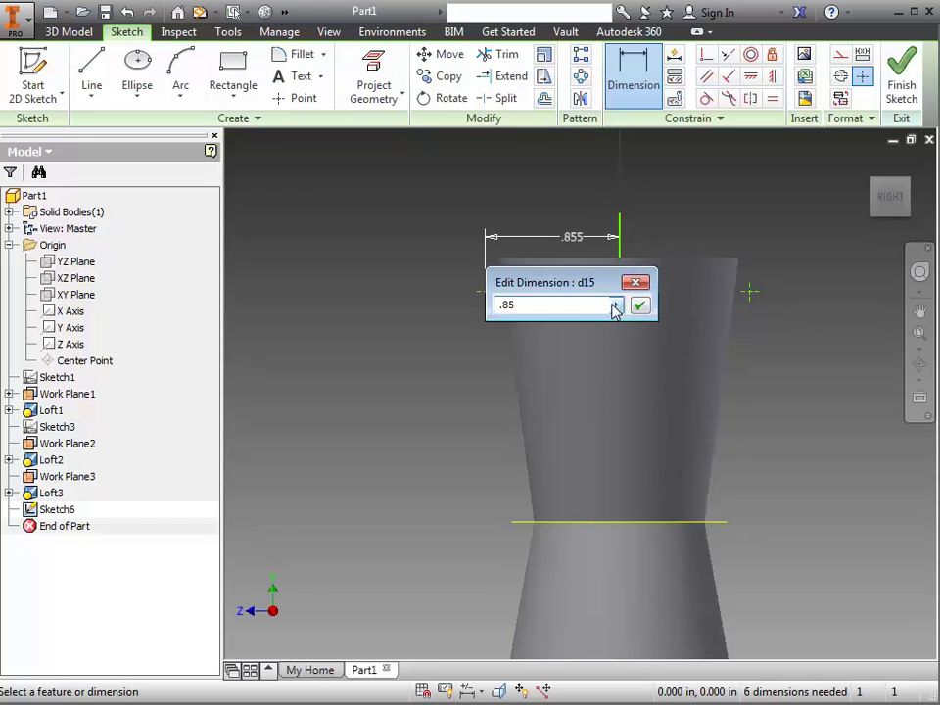
type("85")
key("Return")
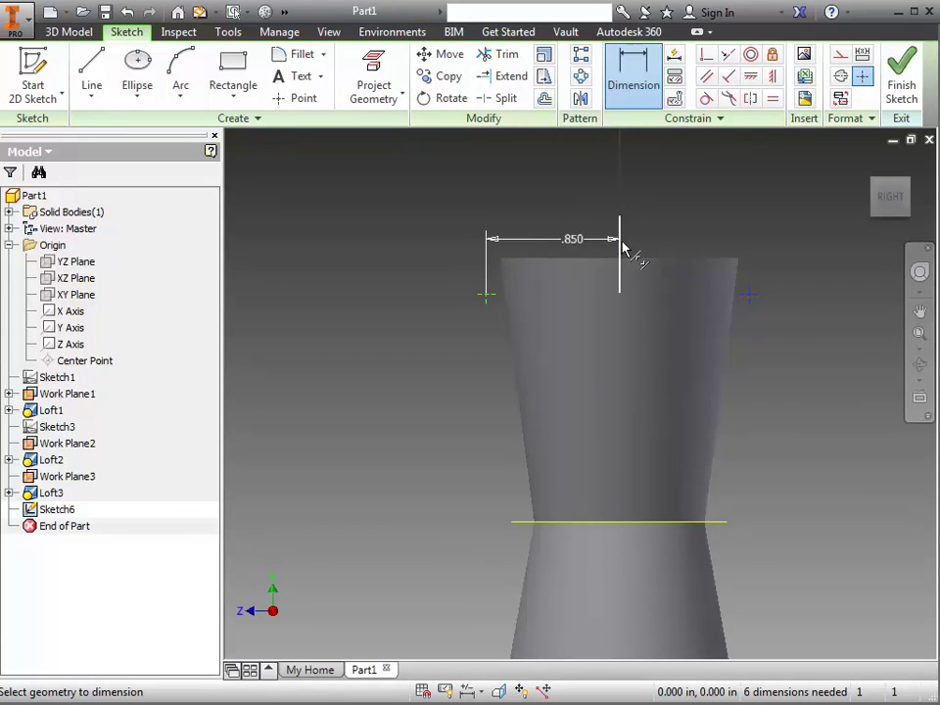
left_click(666, 243)
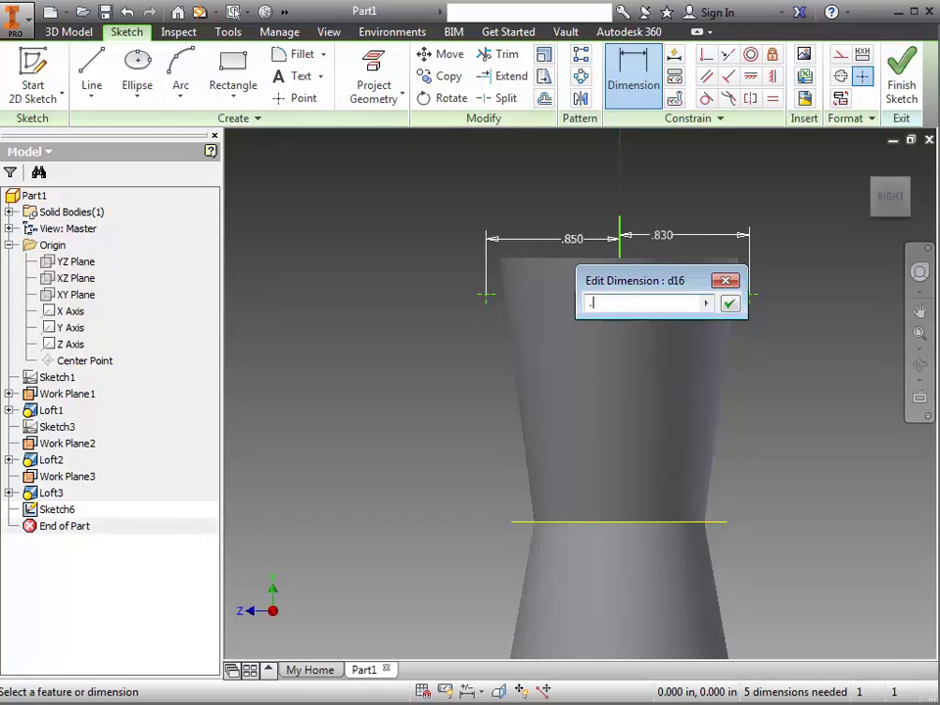
key("Return")
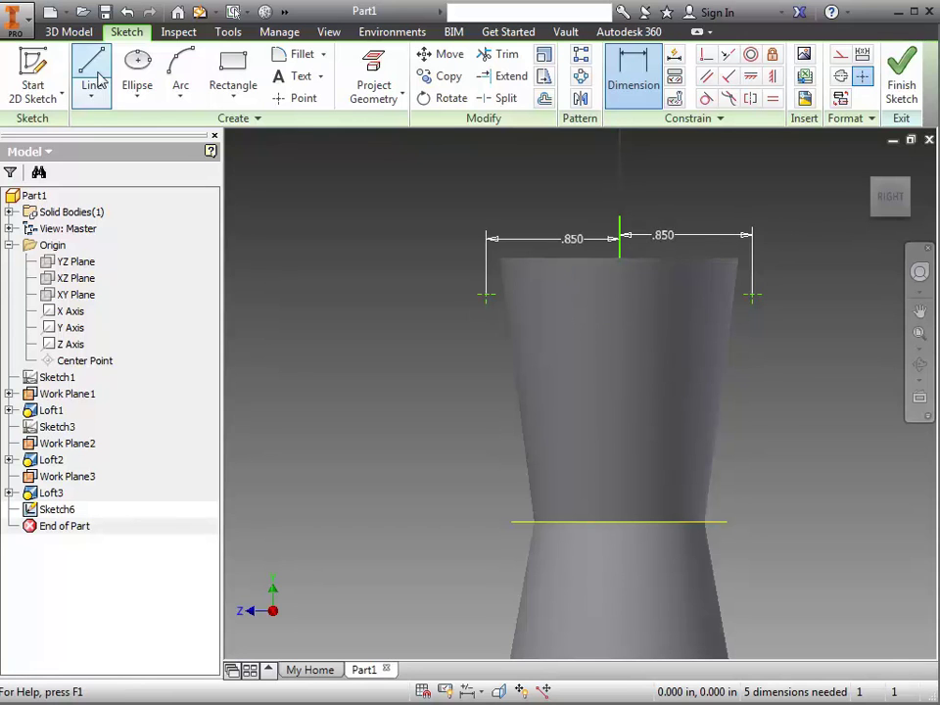
Step: Draw a three-point arc between the two side points, bulging near the top middle
left_click(180, 69)
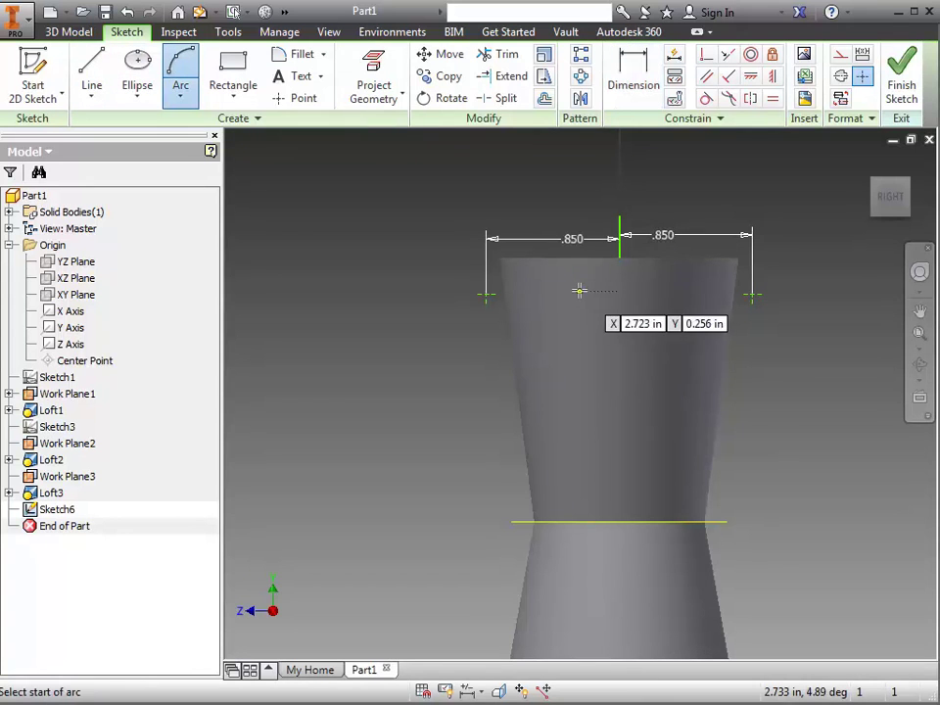
left_click(486, 294)
left_click(753, 293)
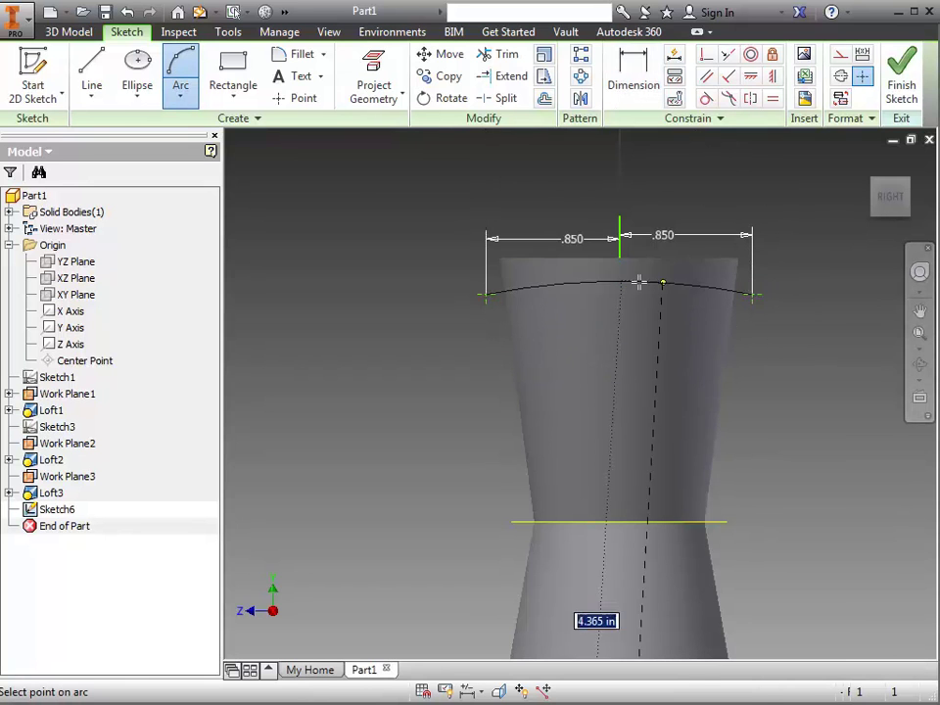
left_click(621, 259)
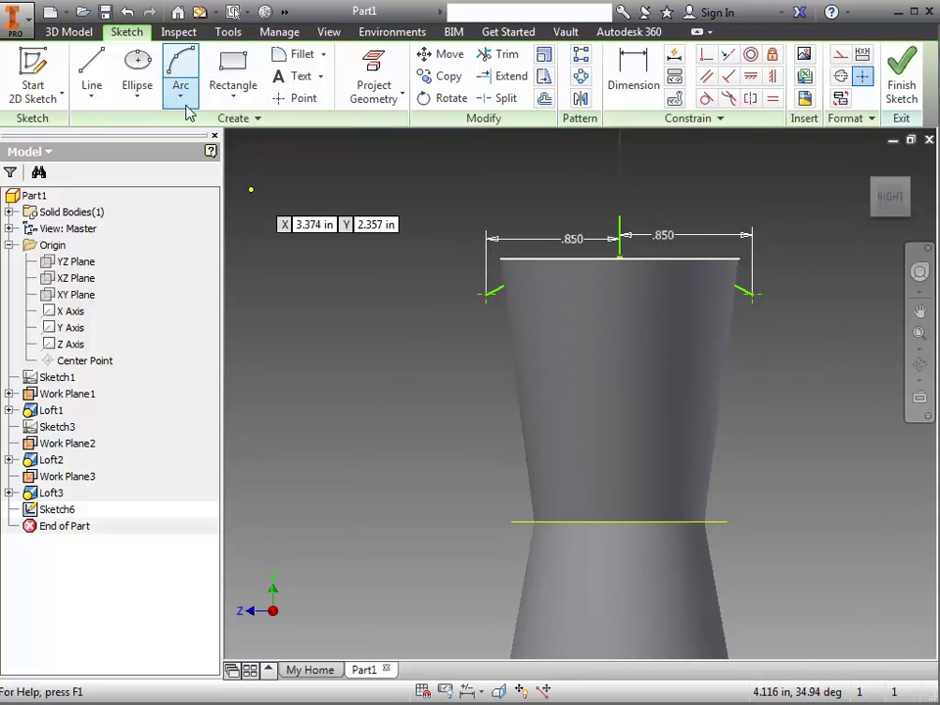
Step: Cancel the line tool and delete both 0.850 dimensions
left_click(91, 66)
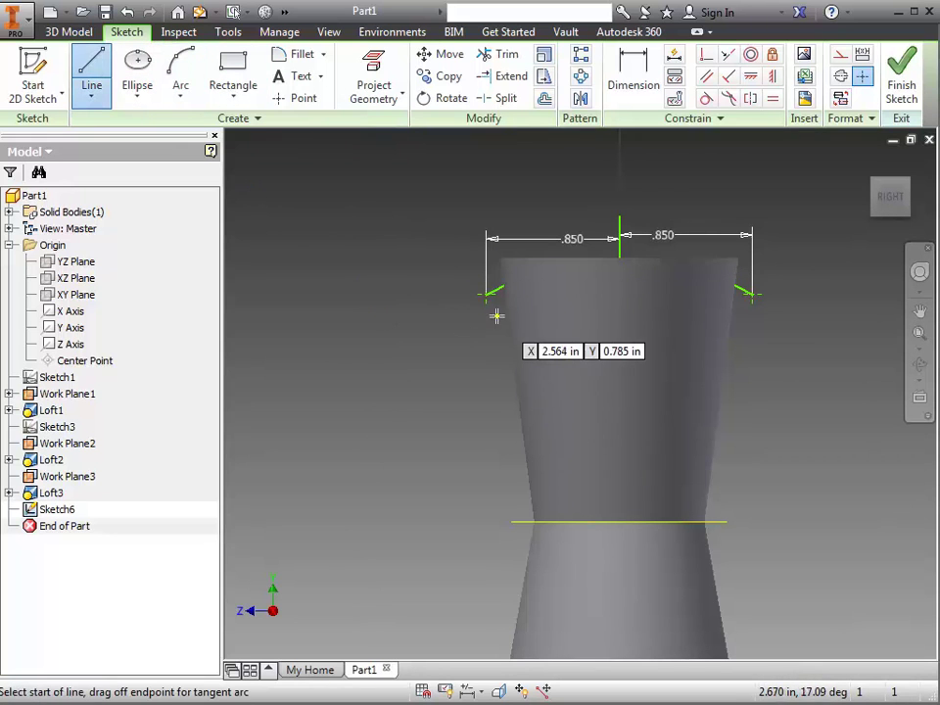
right_click(664, 208)
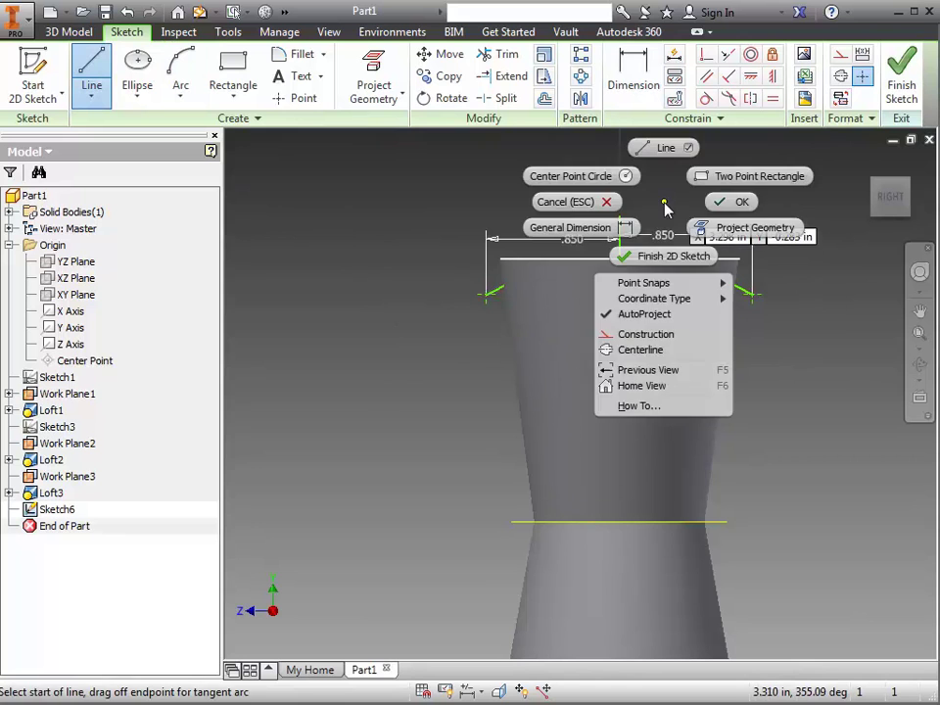
left_click(729, 202)
right_click(621, 236)
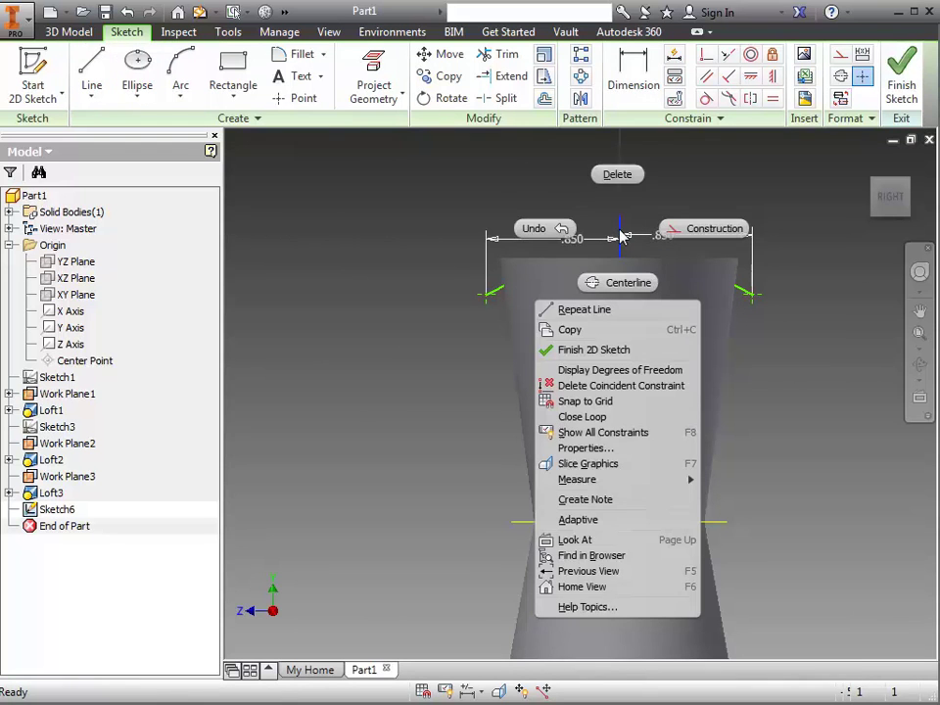
left_click(615, 177)
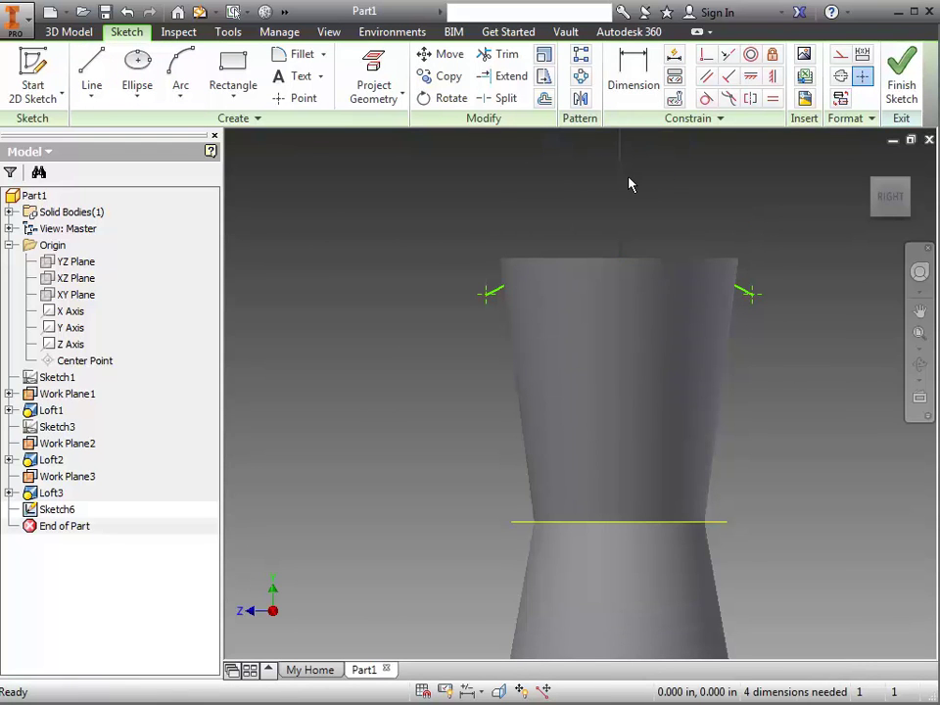
Step: Draw a three-sided line outline up, across and down between the side points, then finish Sketch6
left_click(91, 76)
left_click(487, 293)
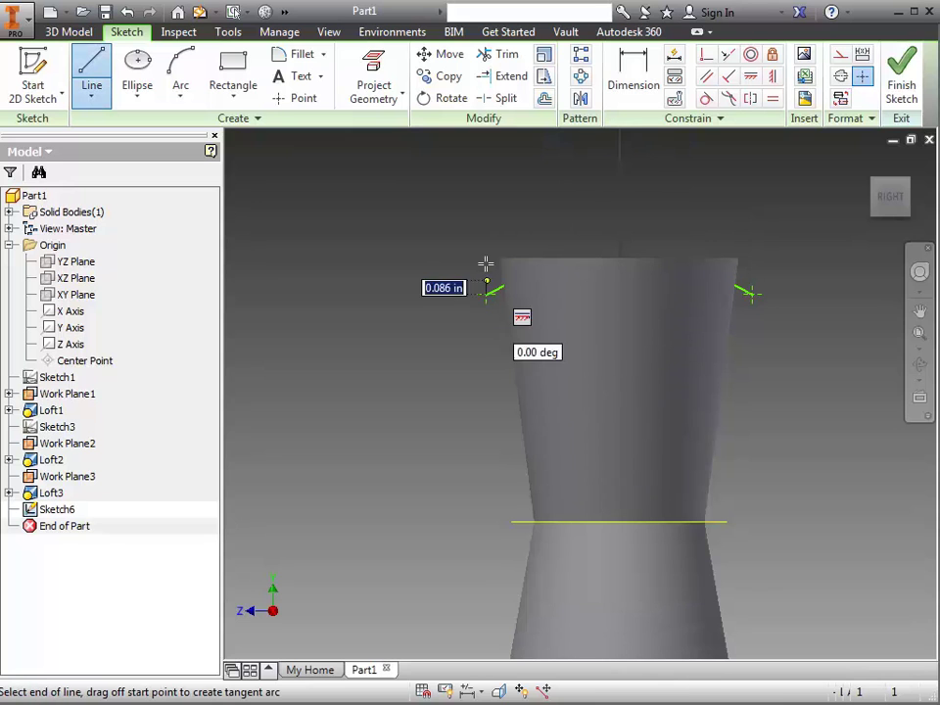
left_click(487, 232)
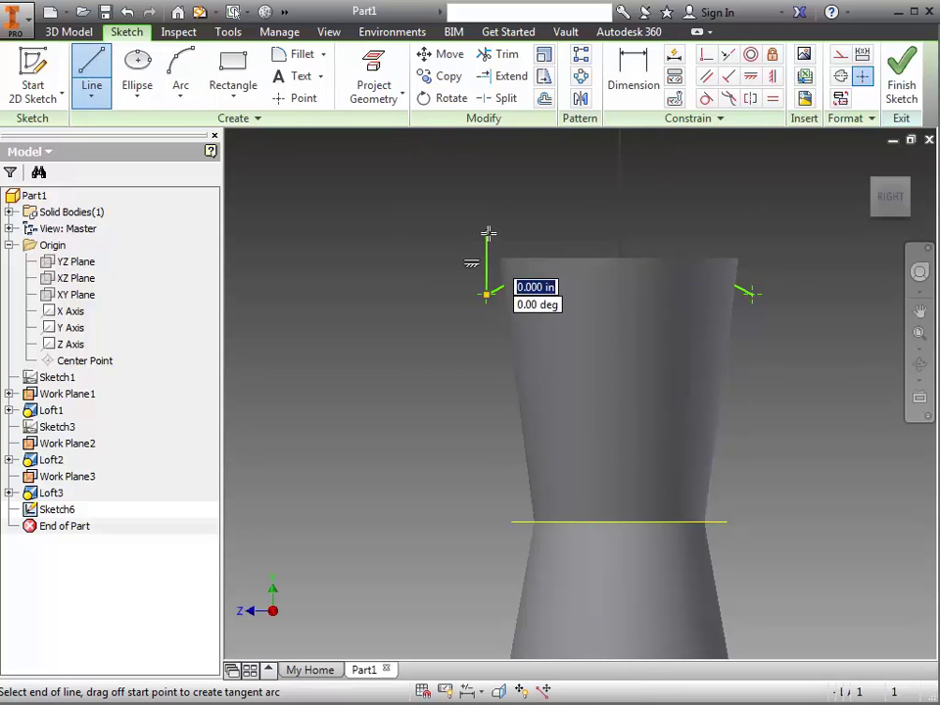
left_click(753, 233)
left_click(753, 294)
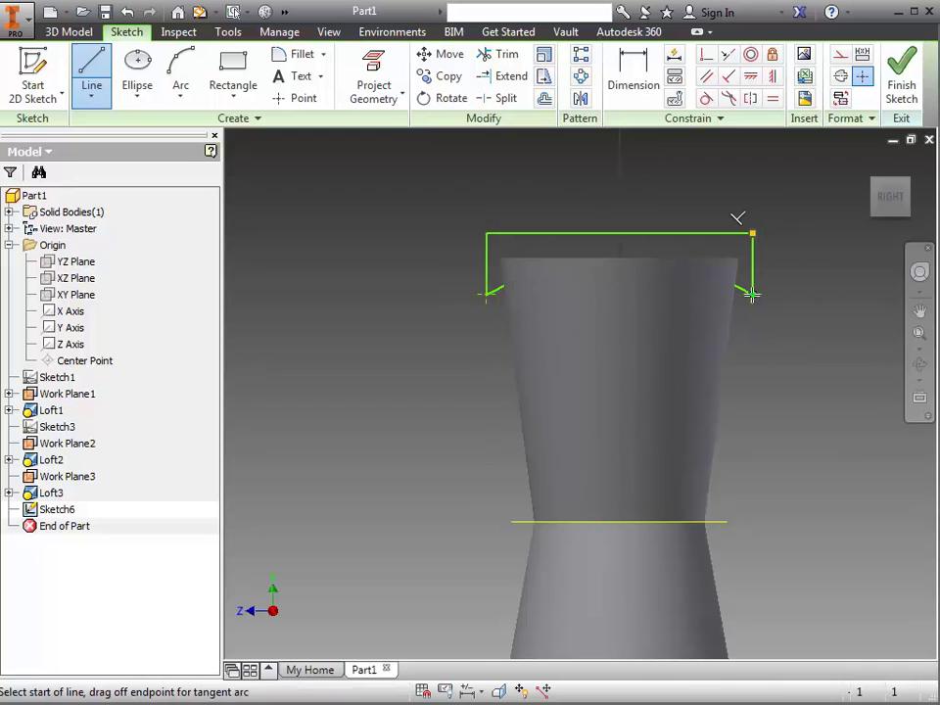
left_click(906, 93)
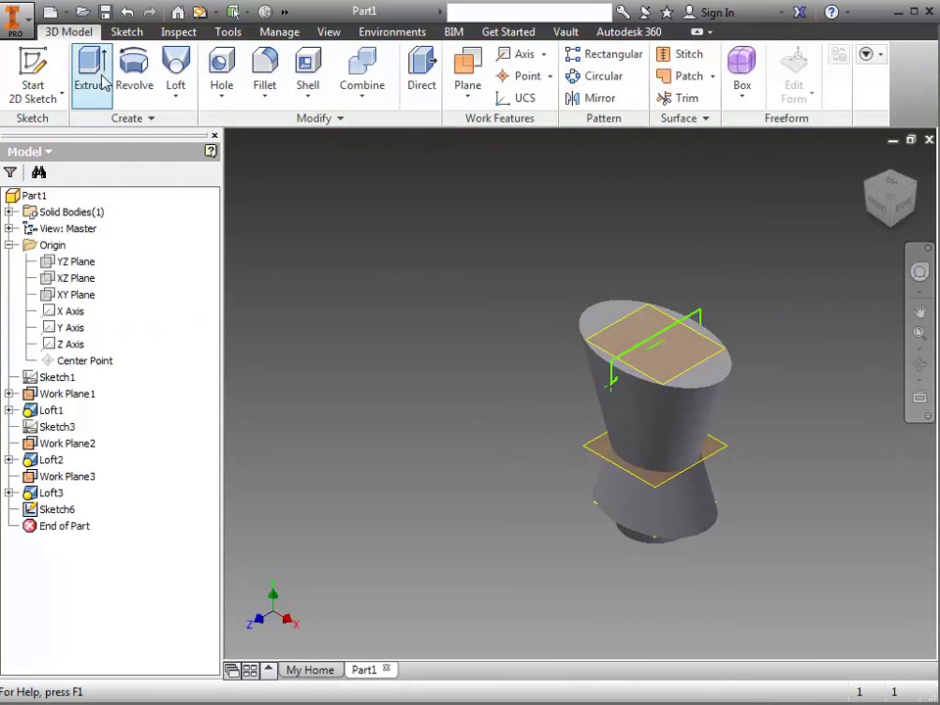
Step: Extrude-cut the Sketch6 profile symmetrically through All to create Extrusion1
left_click(91, 69)
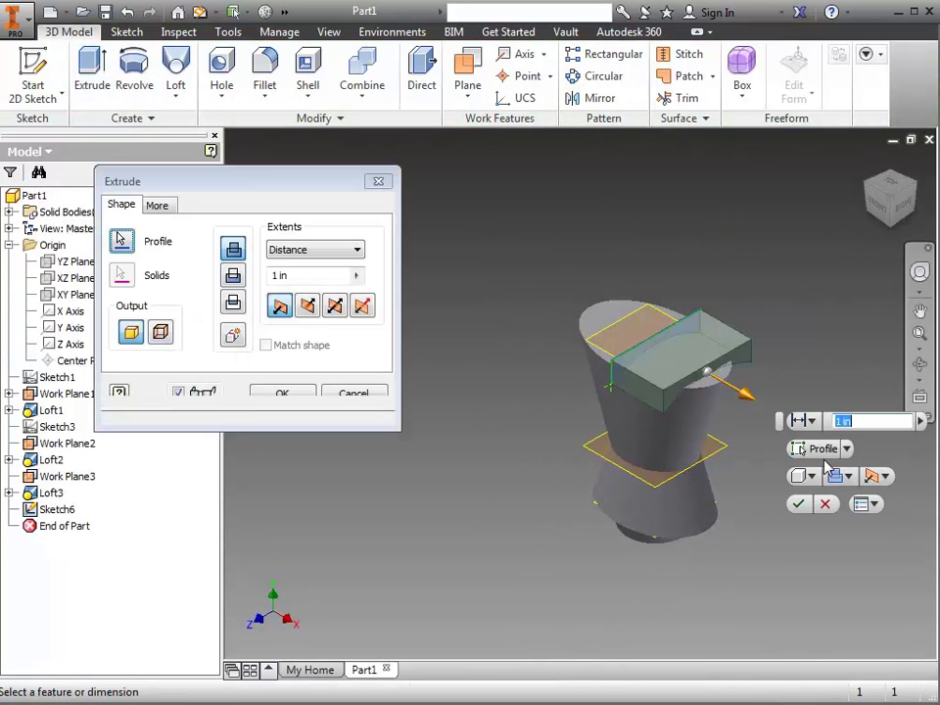
left_click(233, 277)
left_click(307, 306)
left_click(335, 308)
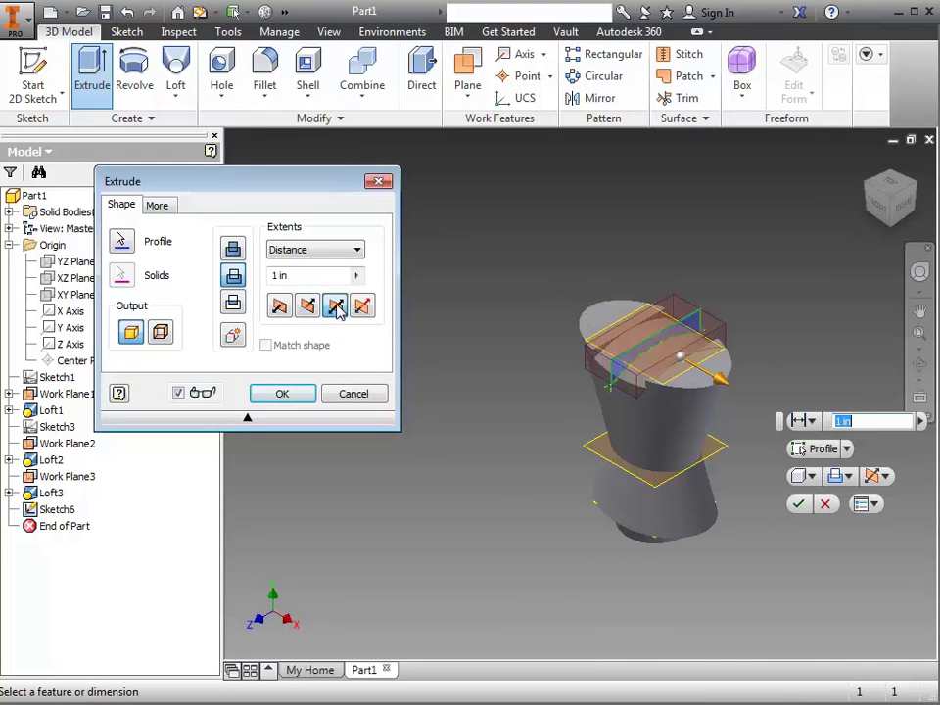
left_click(359, 250)
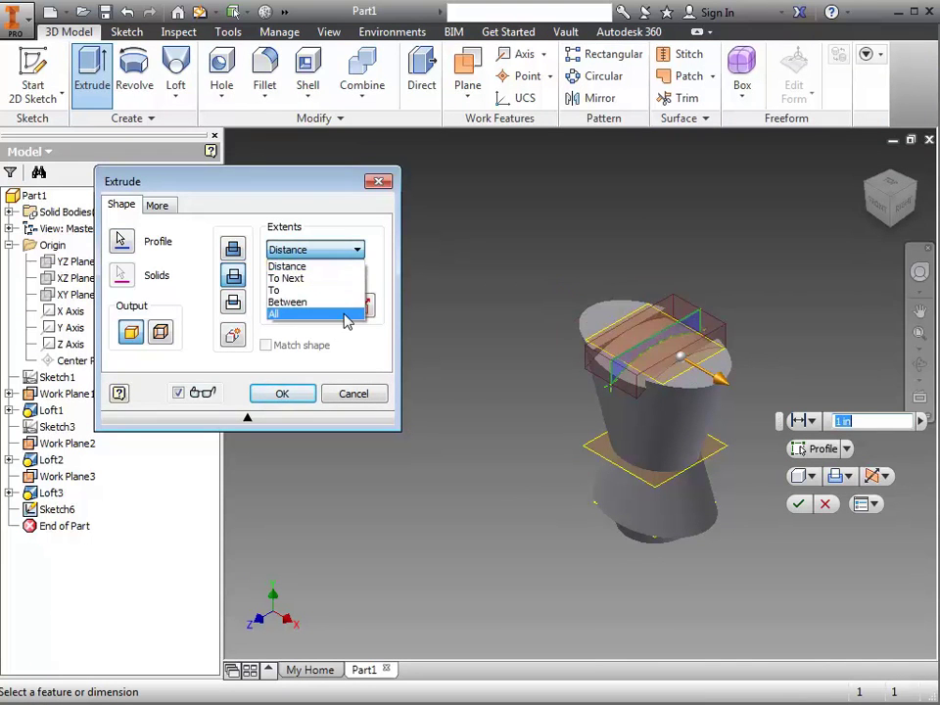
left_click(346, 313)
left_click(283, 393)
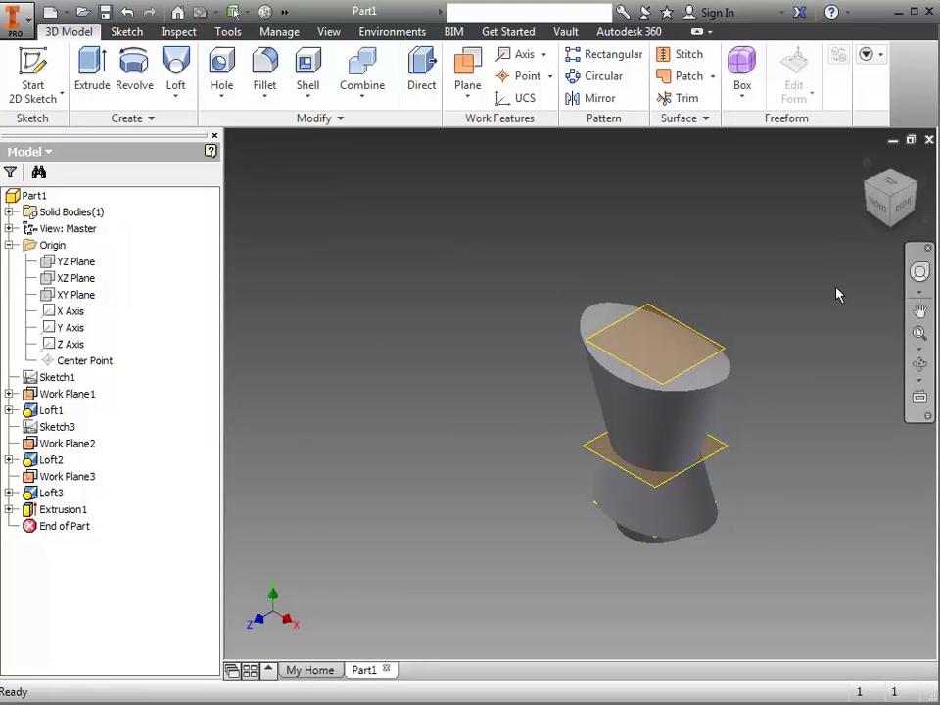
mouse_move(686, 245)
middle_mouse_down("shift")
mouse_move(669, 149)
mouse_move(705, 149)
middle_mouse_up("shift")
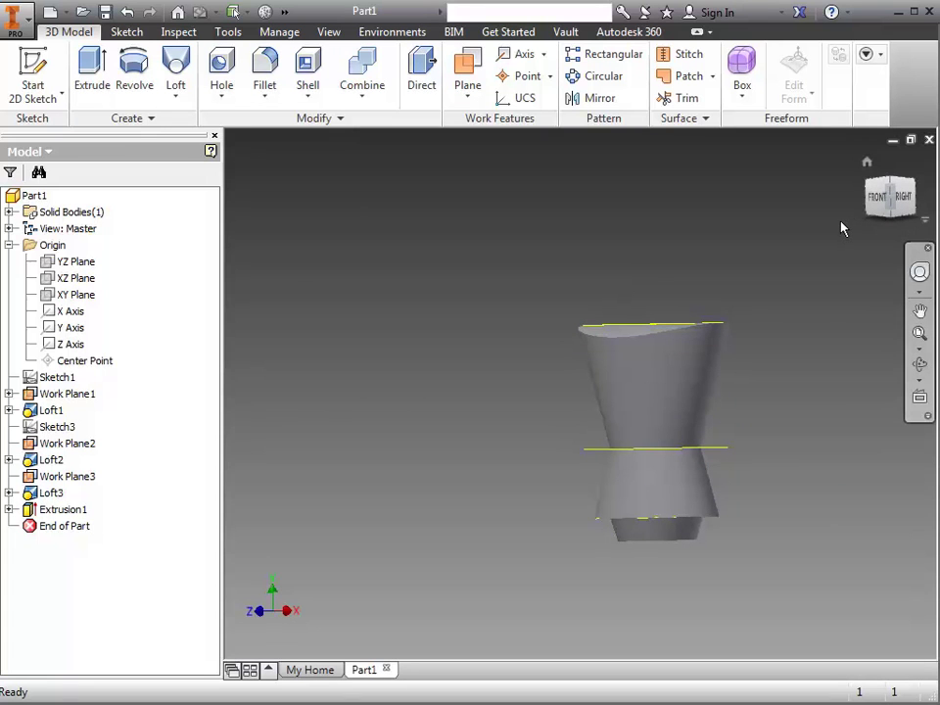
Step: Open Sketch7 on the XY Plane and show a half section view cut at the XY Plane
left_click(44, 65)
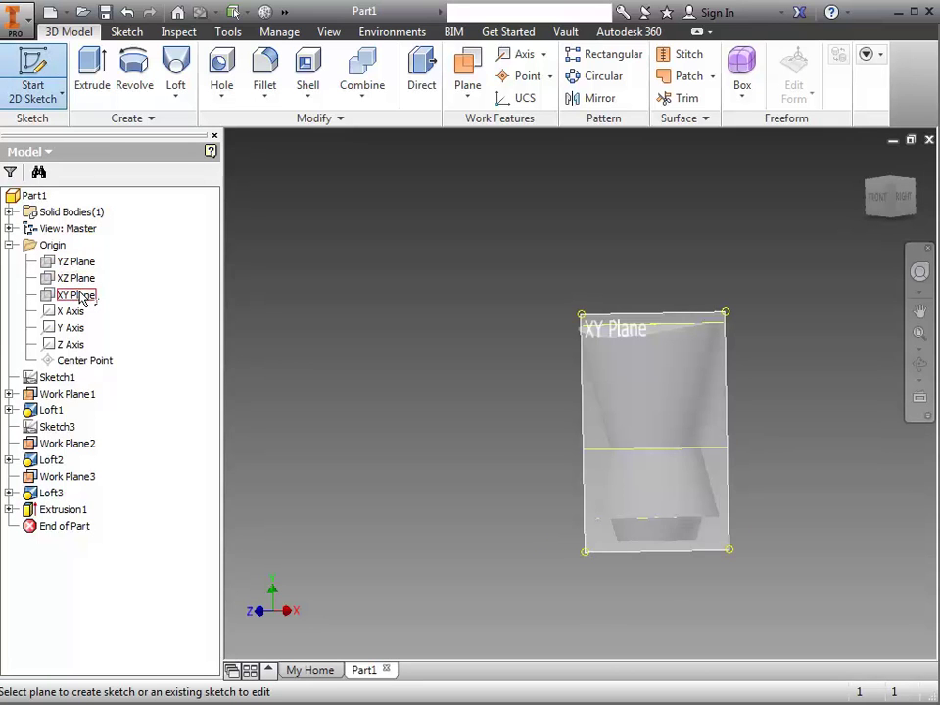
left_click(78, 295)
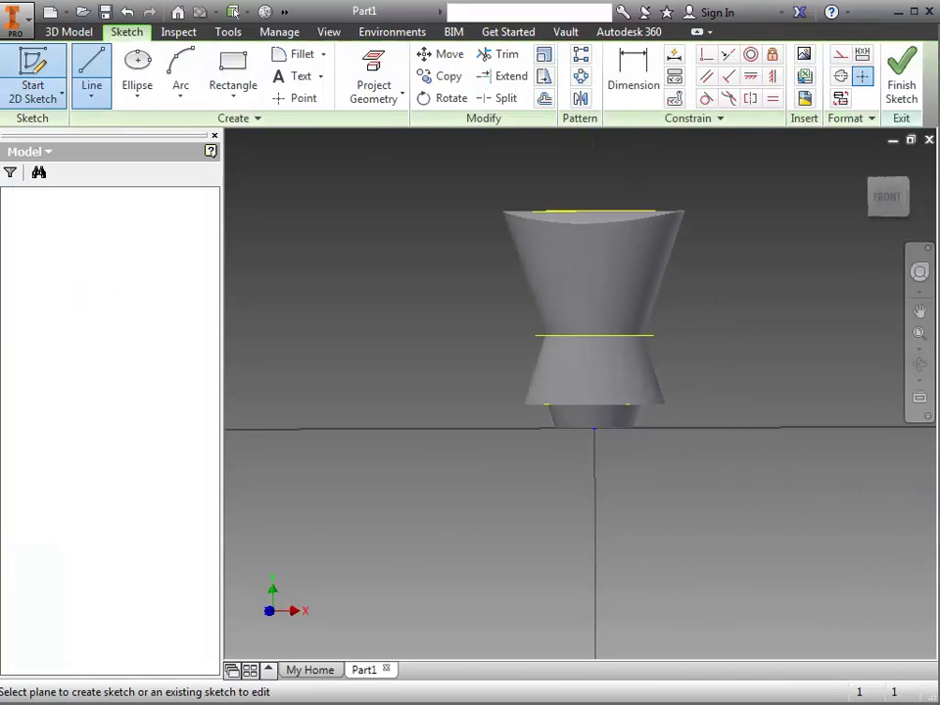
left_click(329, 33)
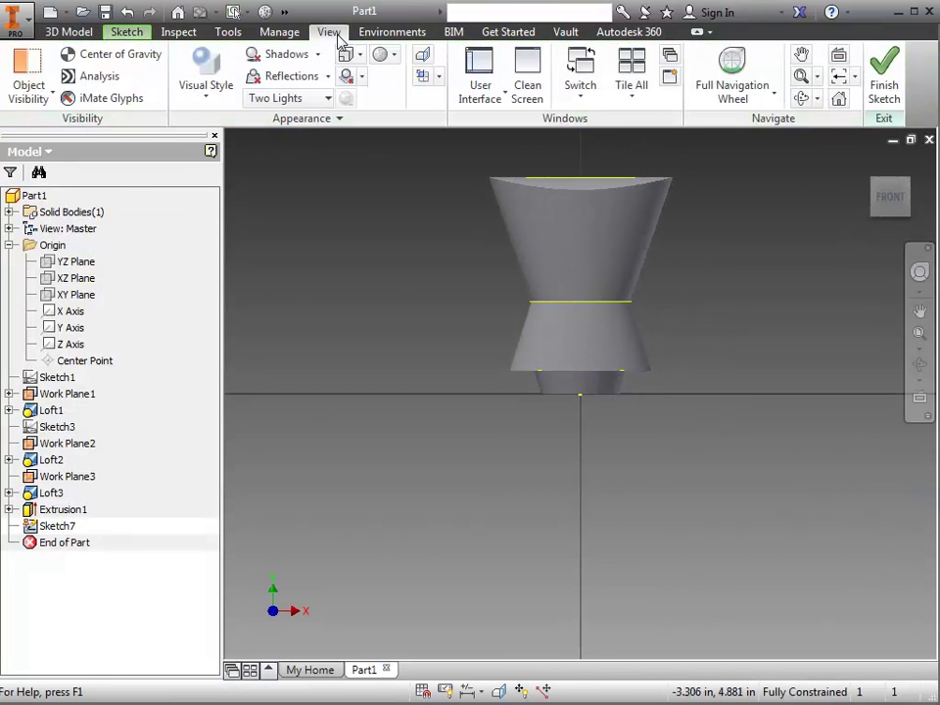
left_click(438, 77)
left_click(415, 145)
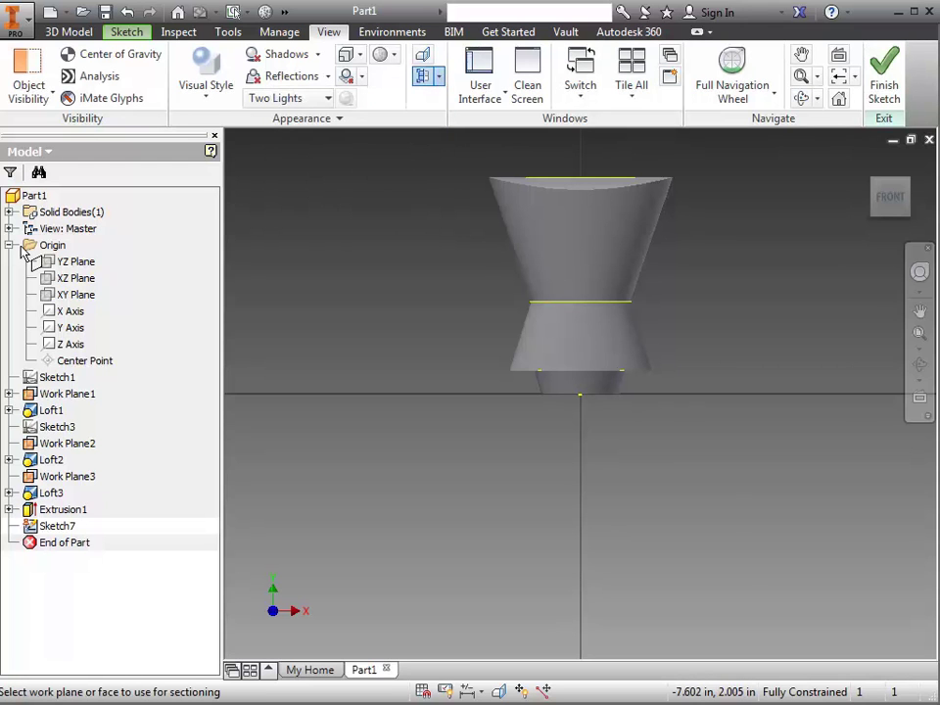
left_click(76, 295)
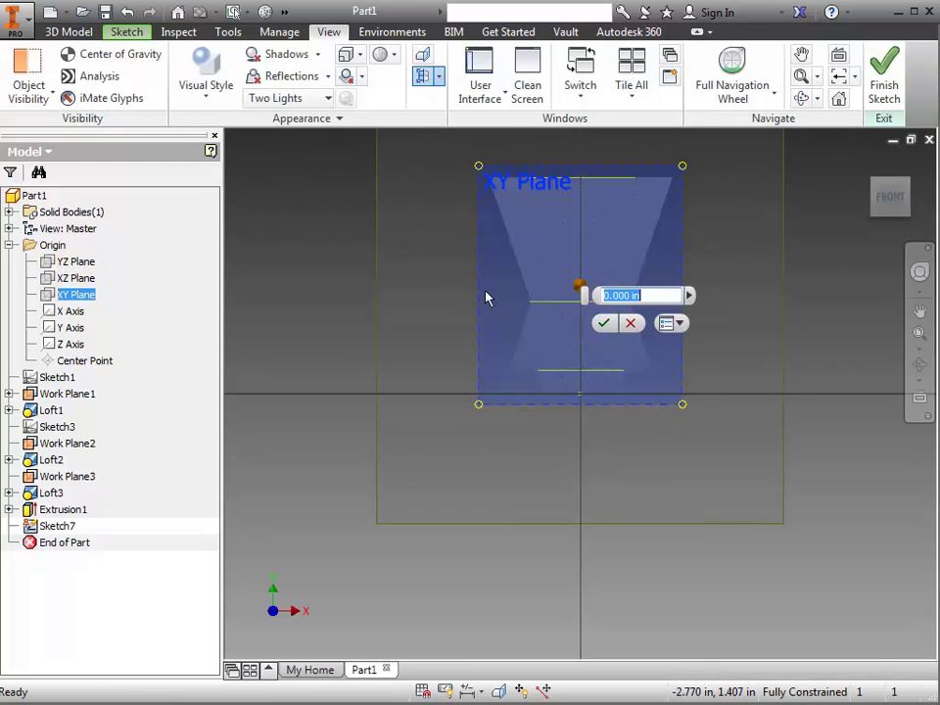
left_click(604, 324)
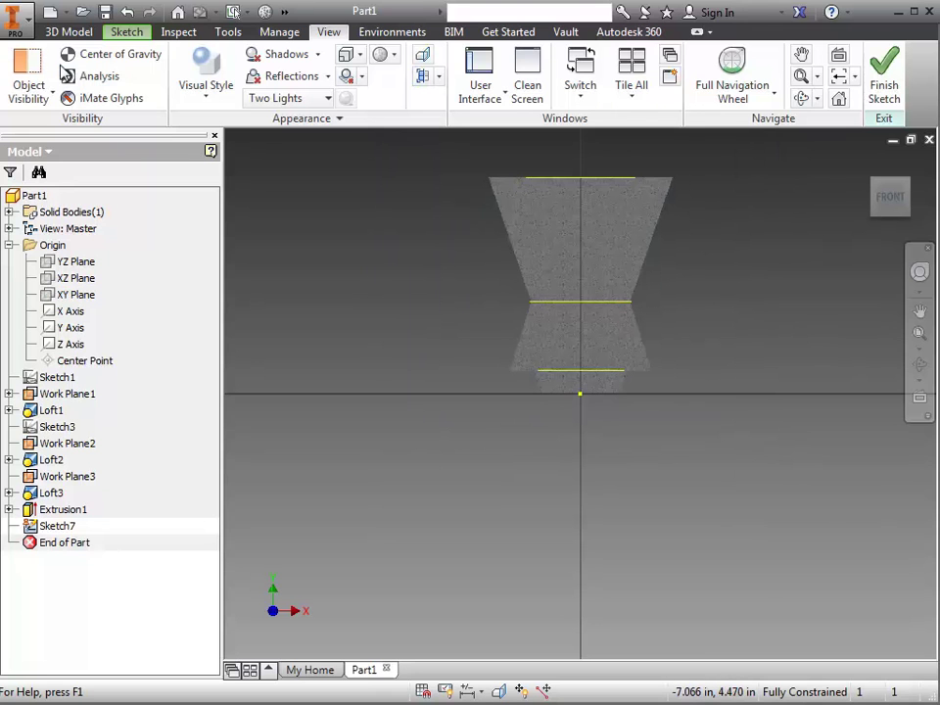
left_click(122, 33)
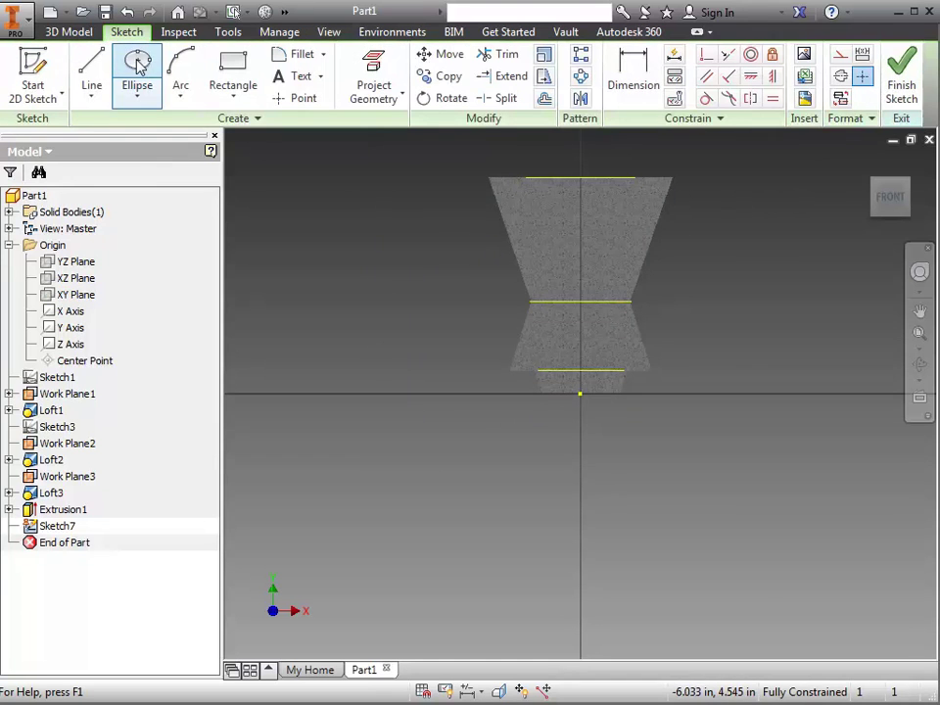
Step: Draw two three-point arcs from the body's top-right corner down to the waist
left_click(176, 65)
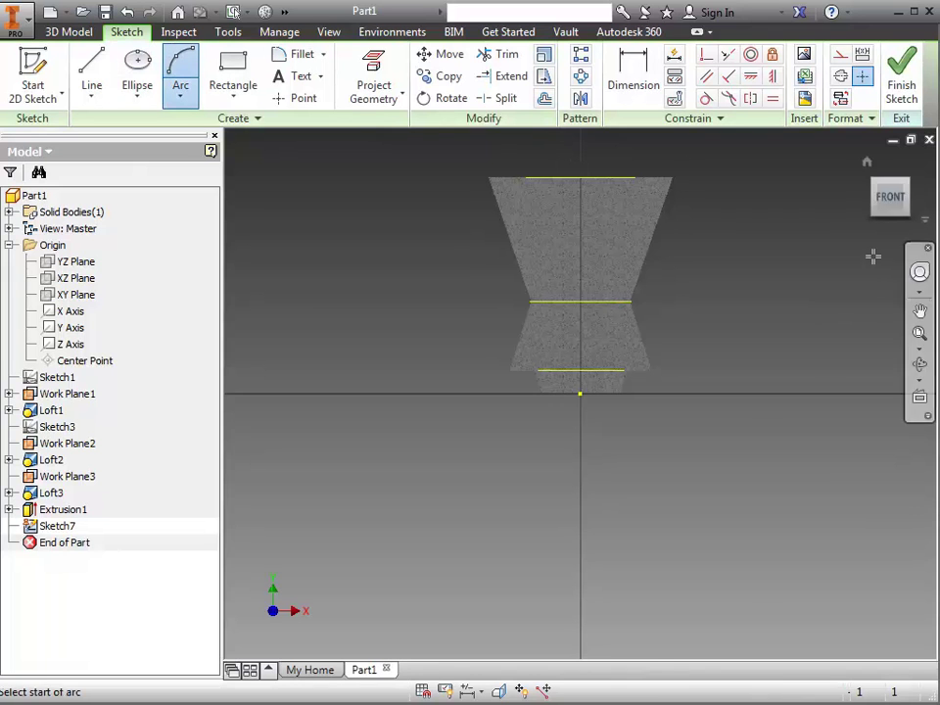
scroll(672, 177, "up", 5)
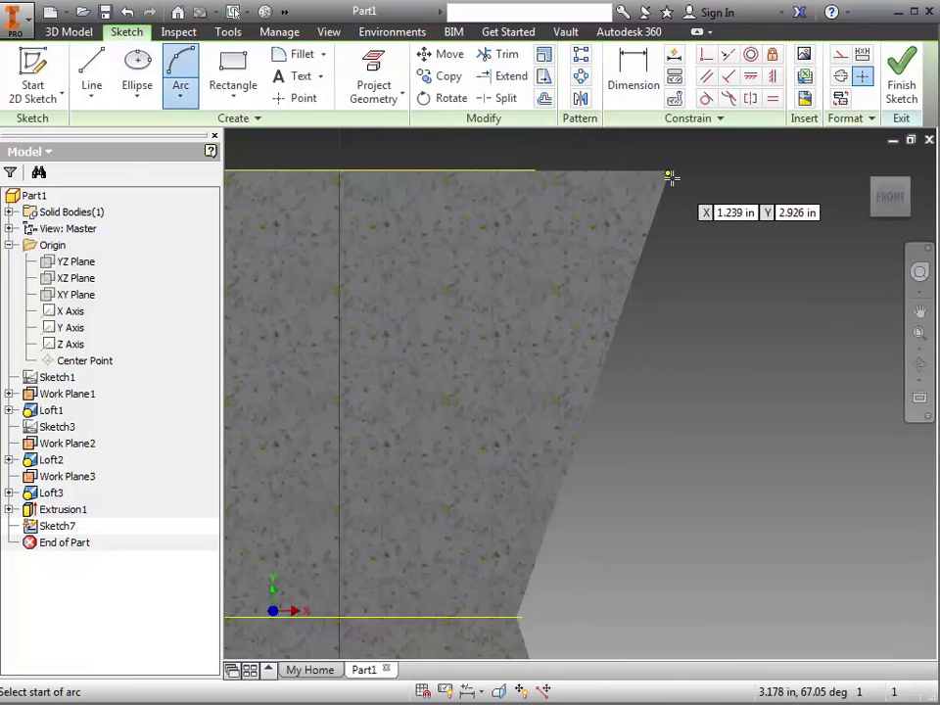
left_click(668, 172)
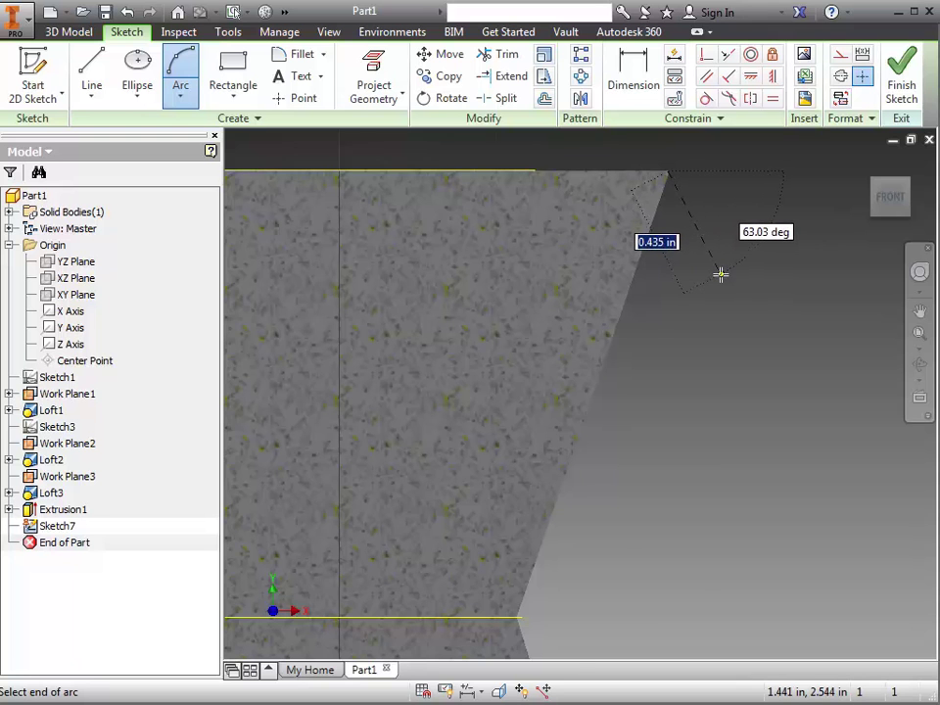
scroll(721, 275, "down", 3)
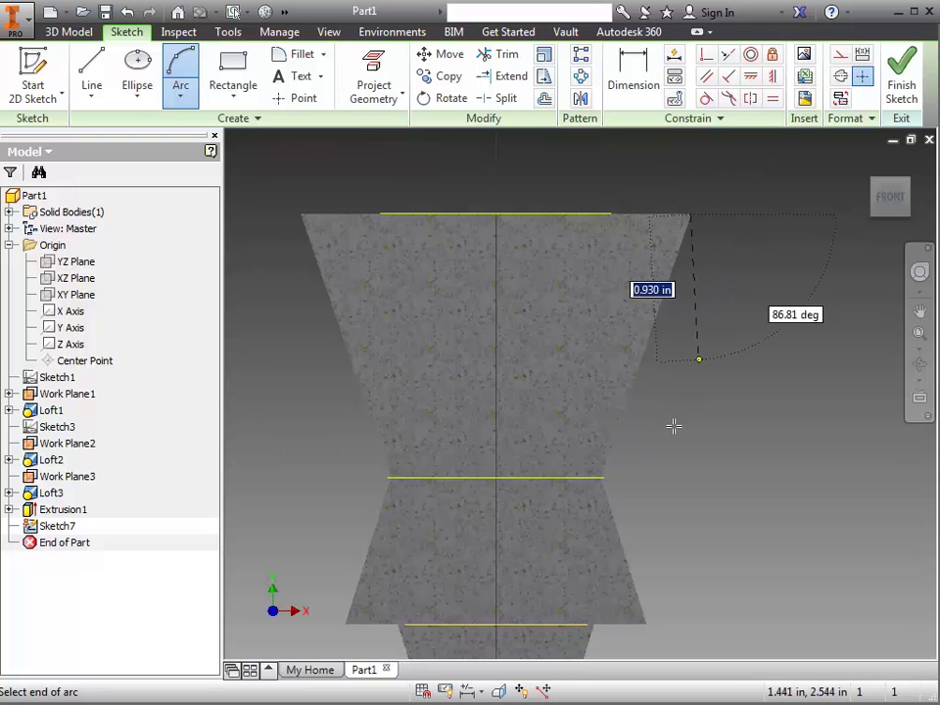
left_click(609, 529)
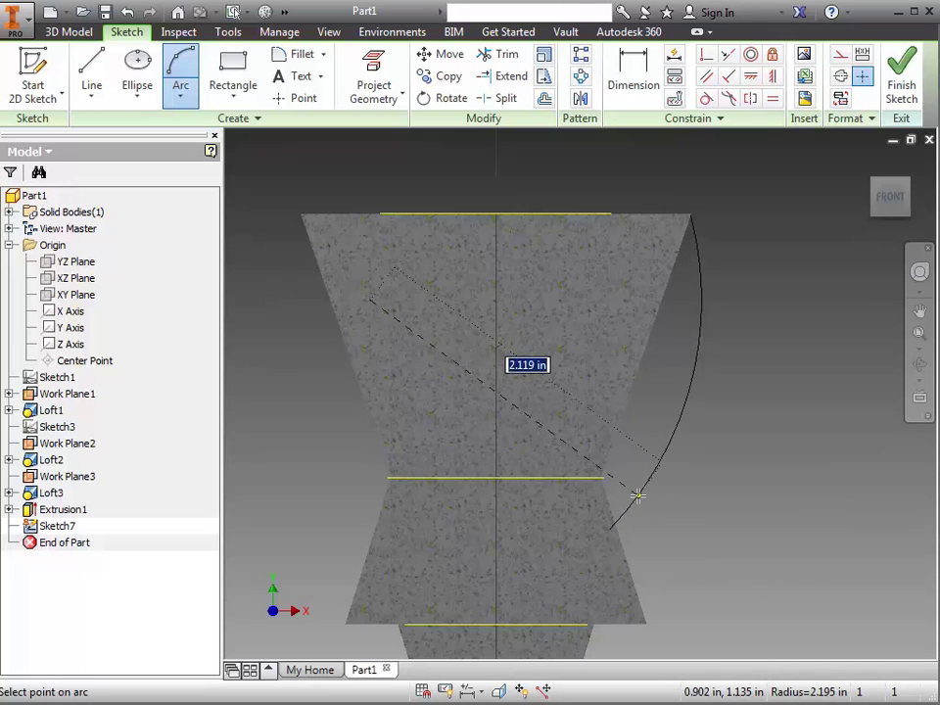
left_click(637, 496)
left_click(180, 70)
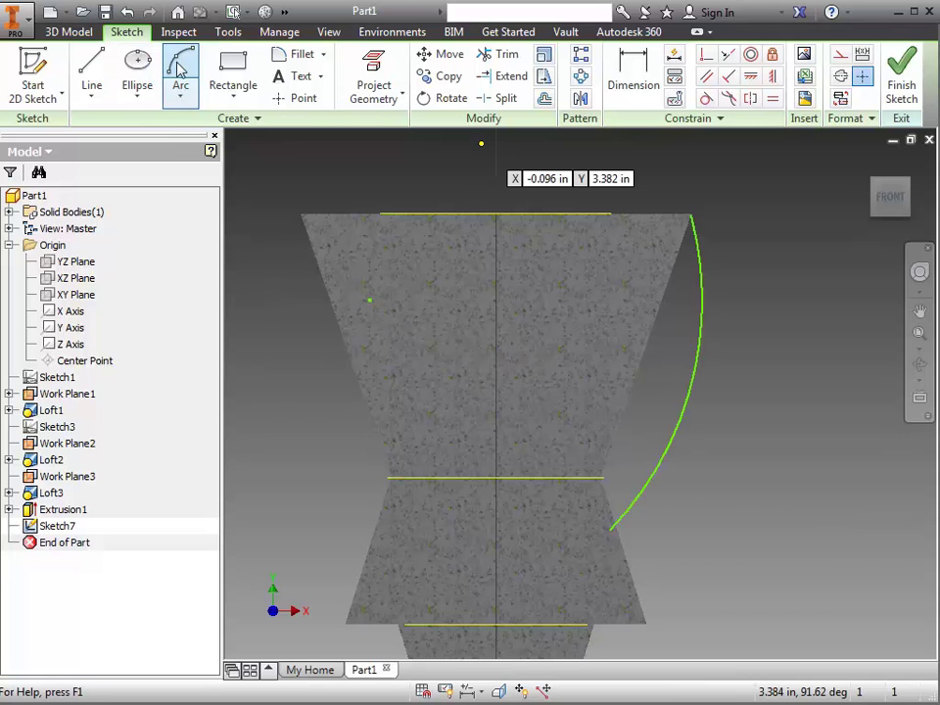
left_click(181, 71)
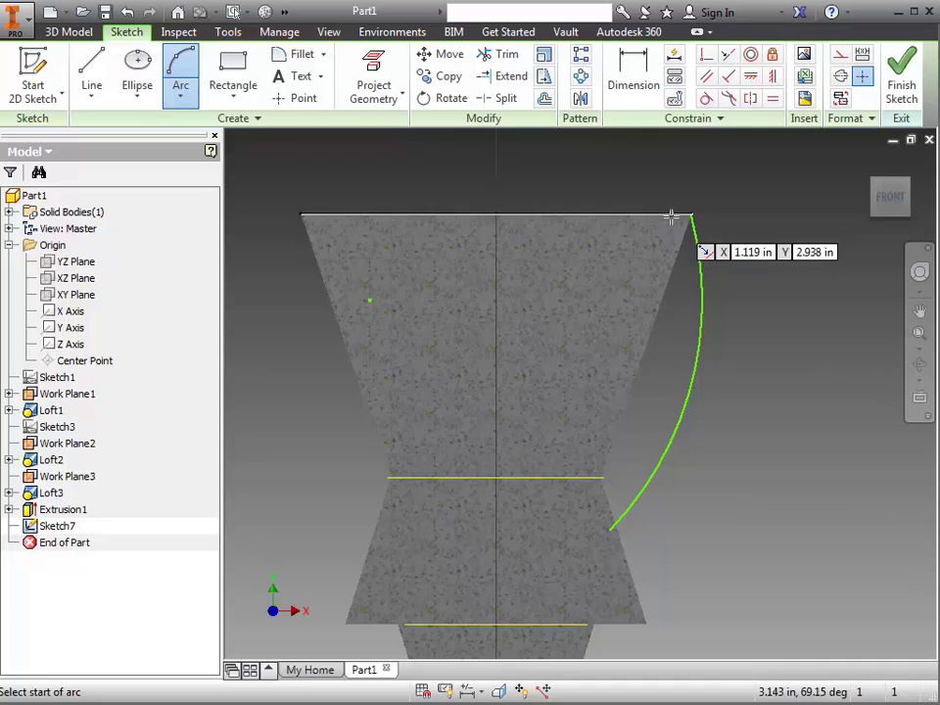
left_click(671, 216)
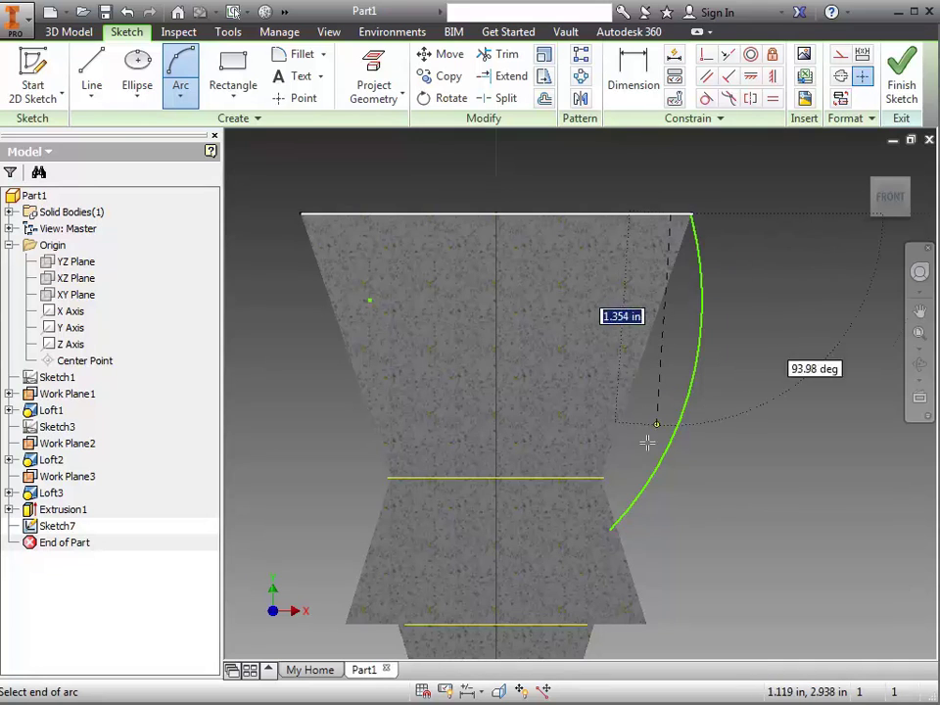
left_click(600, 517)
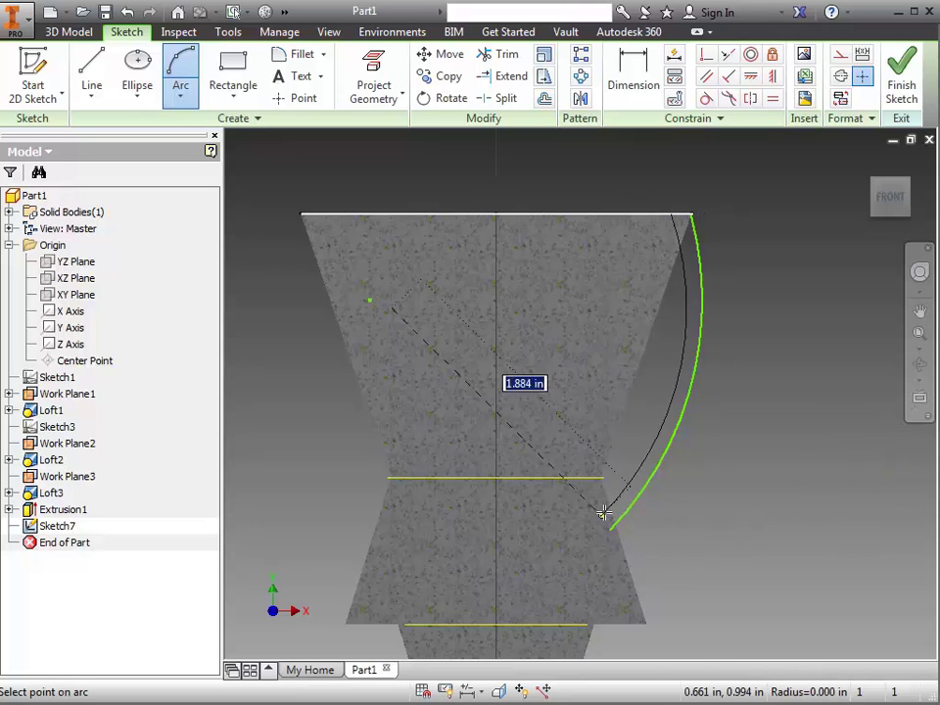
left_click(645, 449)
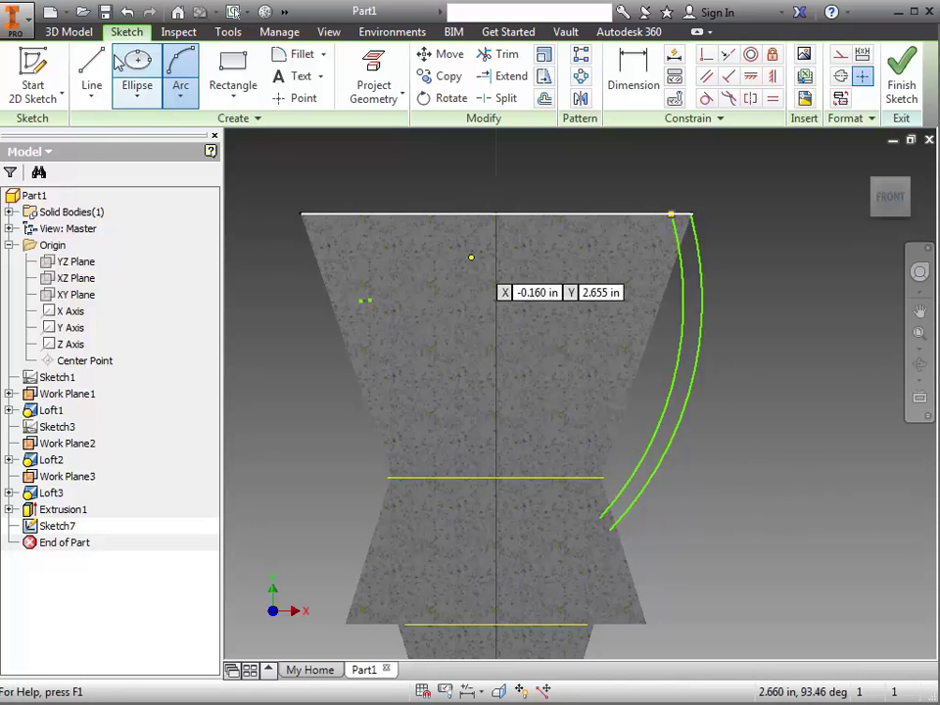
Step: Join the two arcs' top ends and bottom ends with short lines
key("l")
left_click(691, 214)
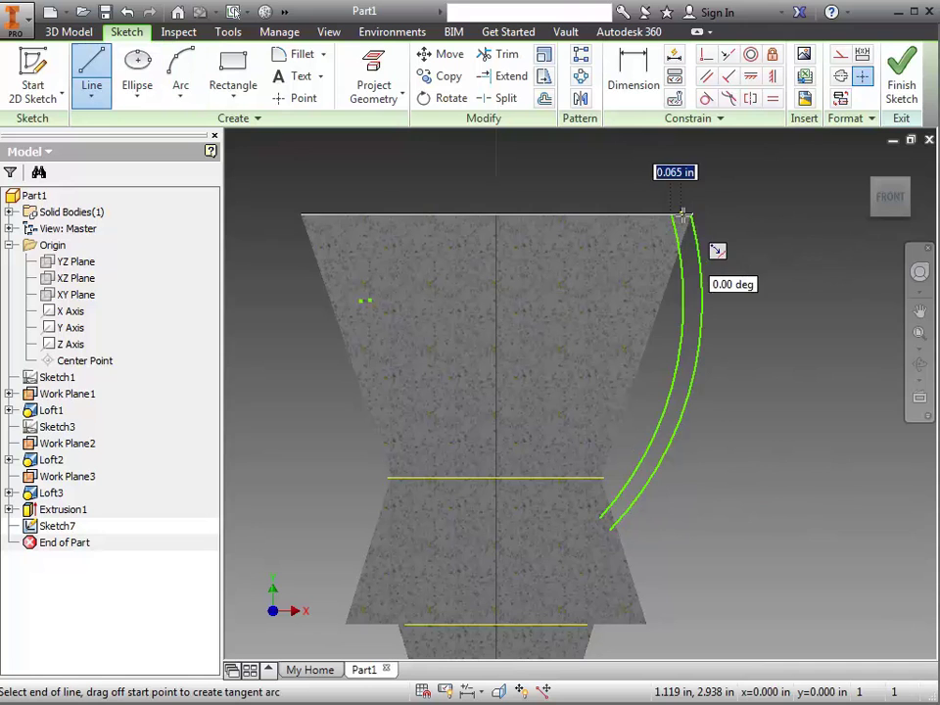
double_click(692, 214)
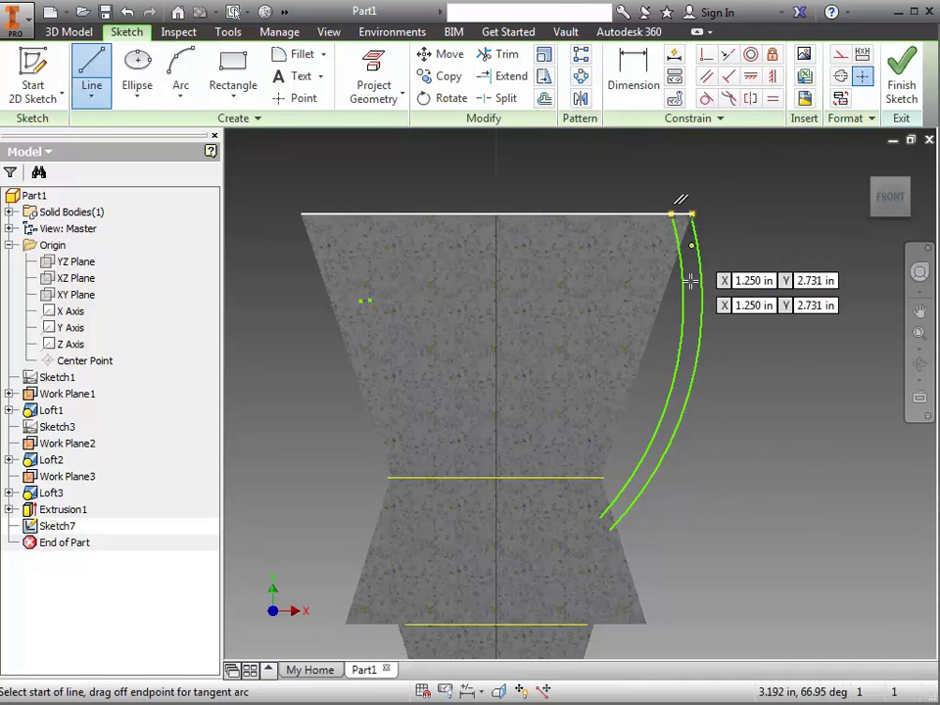
left_click(599, 517)
double_click(609, 530)
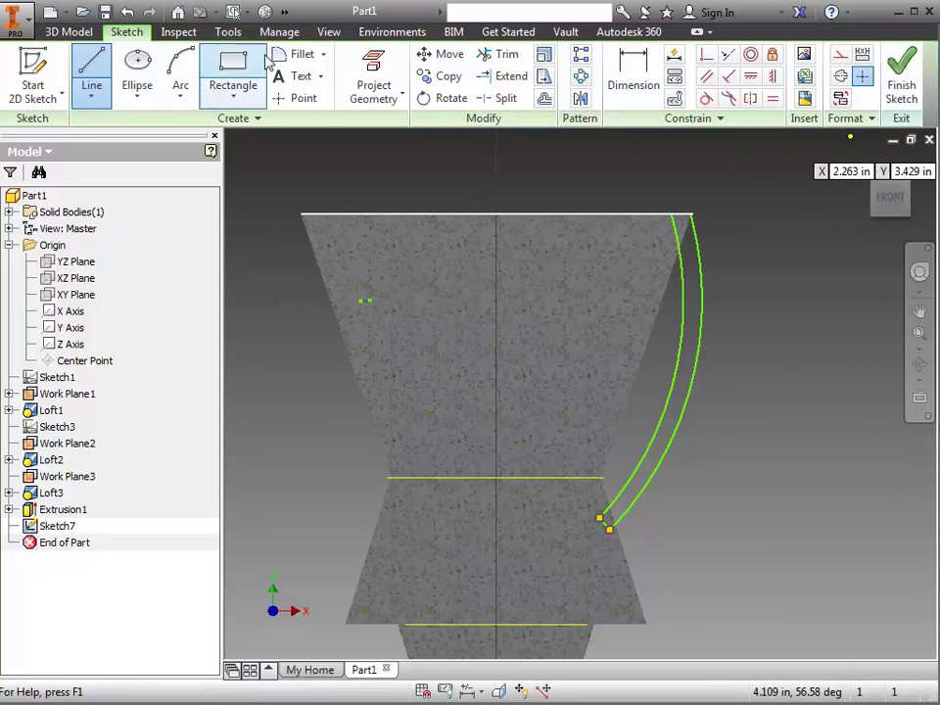
left_click(330, 32)
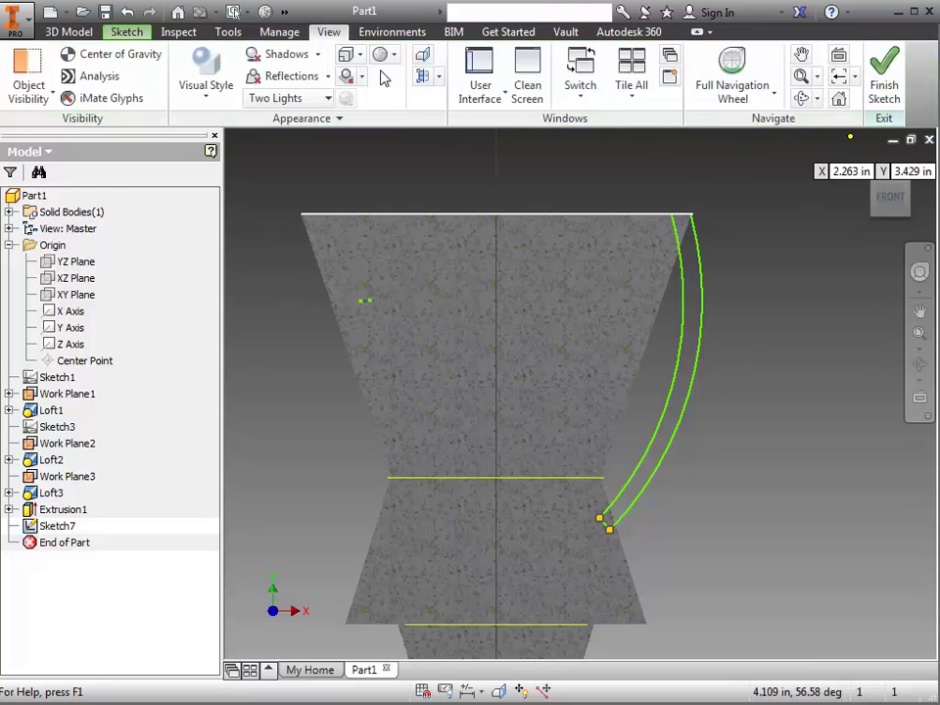
left_click(441, 81)
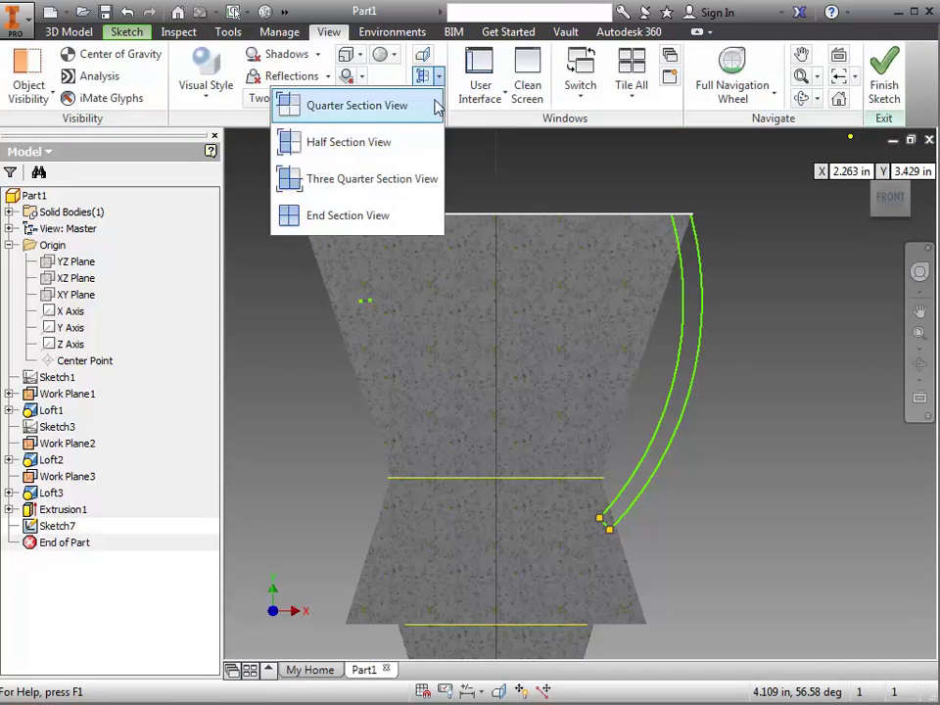
left_click(392, 223)
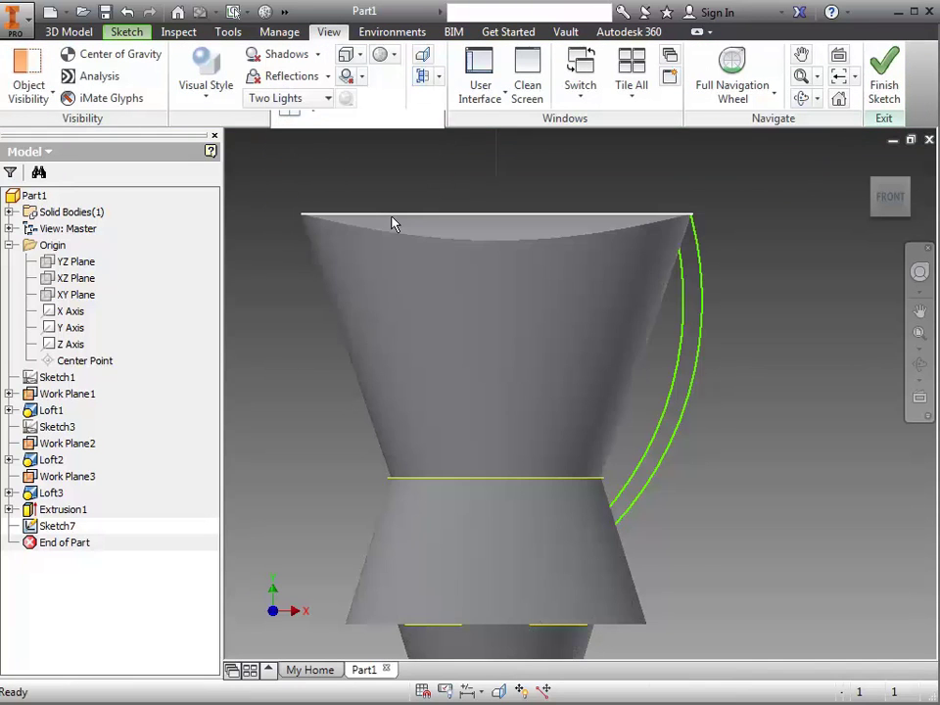
left_click(885, 77)
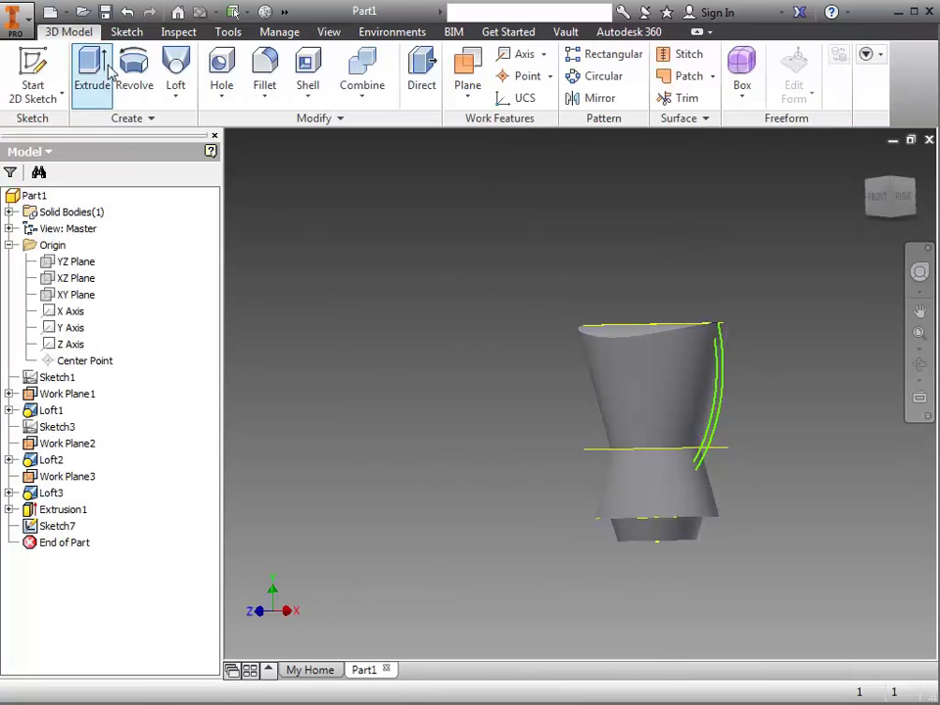
key("e")
scroll(720, 435, "down", 4)
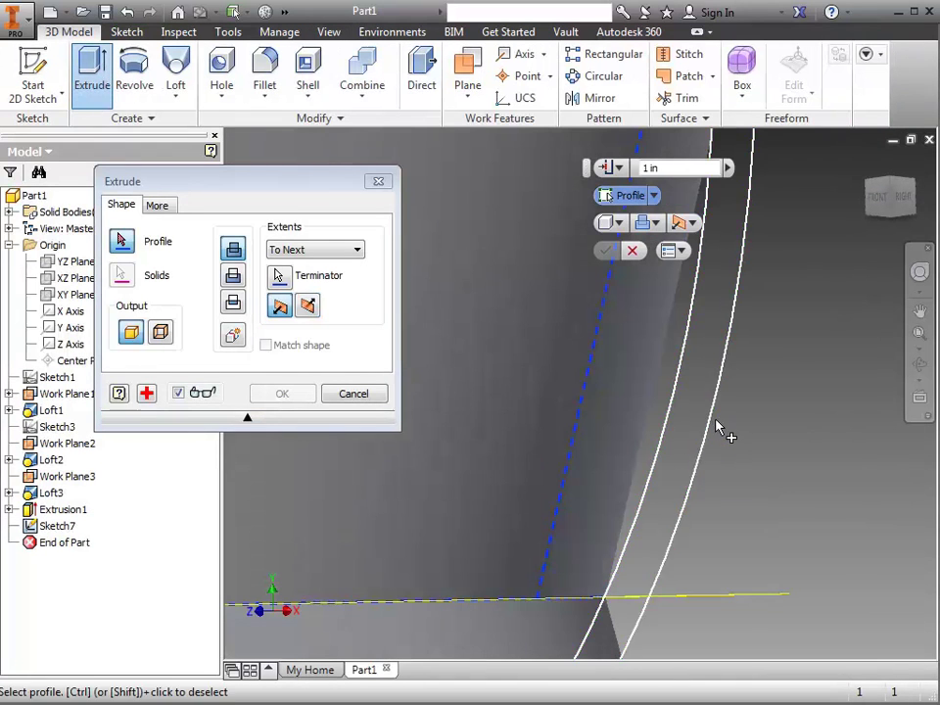
scroll(725, 382, "up", 3)
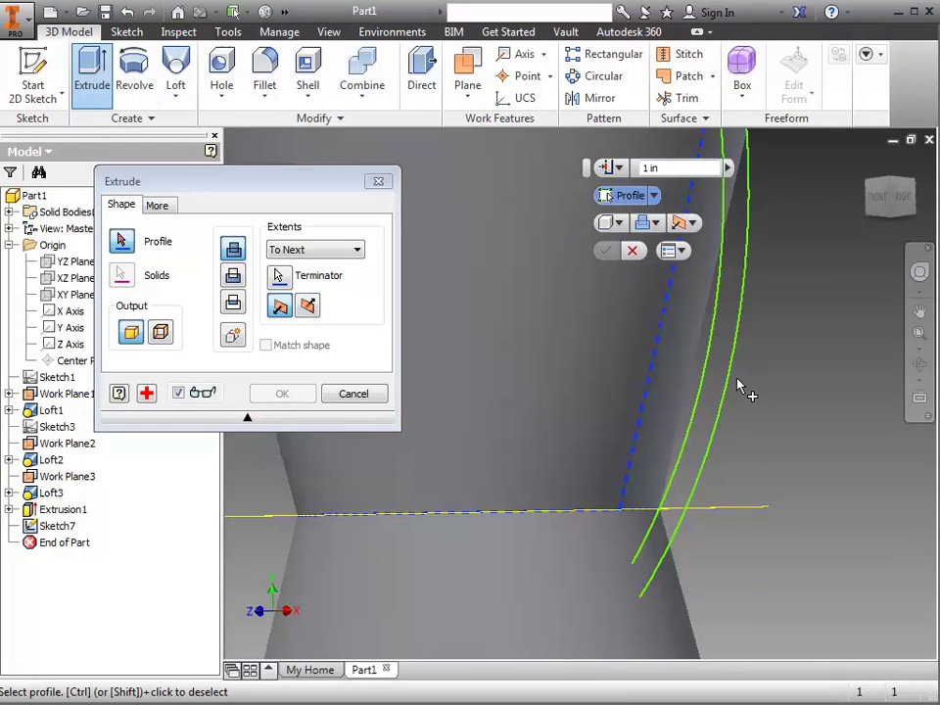
left_click(730, 375)
left_click(354, 395)
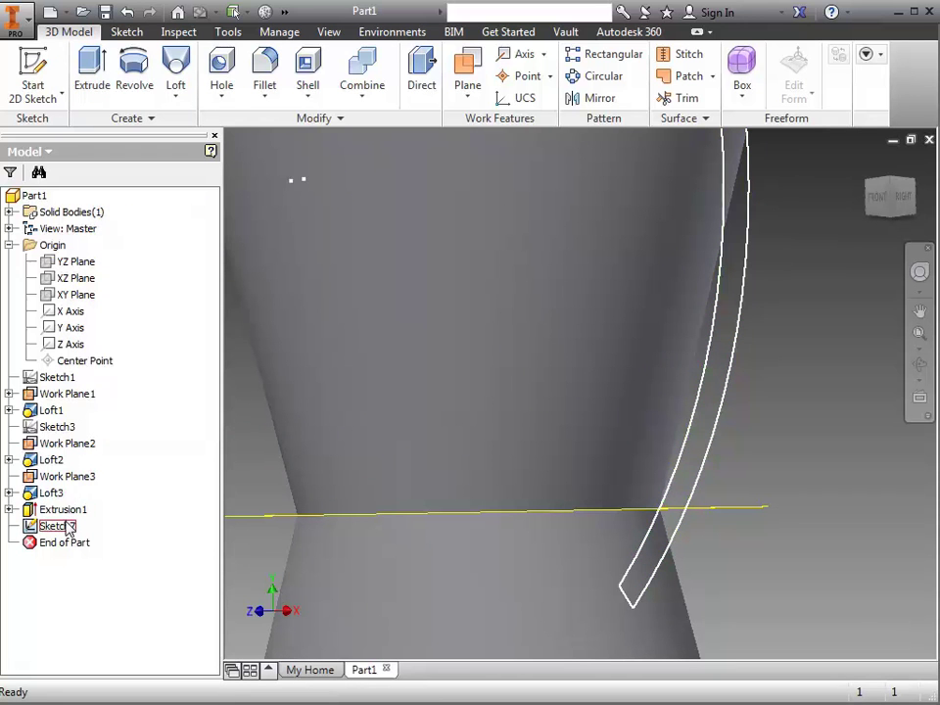
right_click(66, 530)
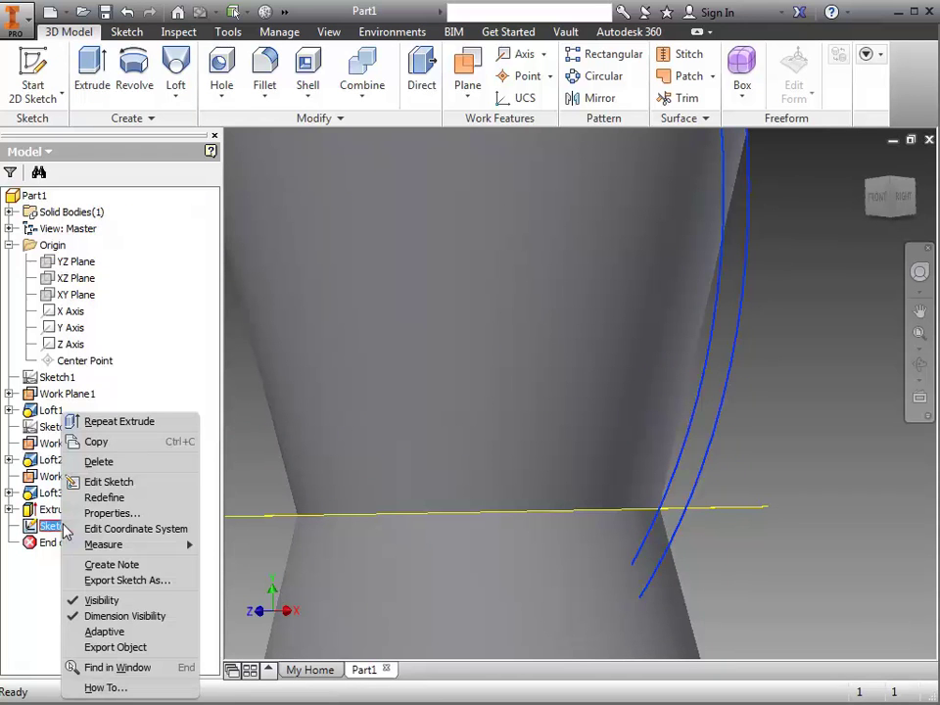
left_click(108, 482)
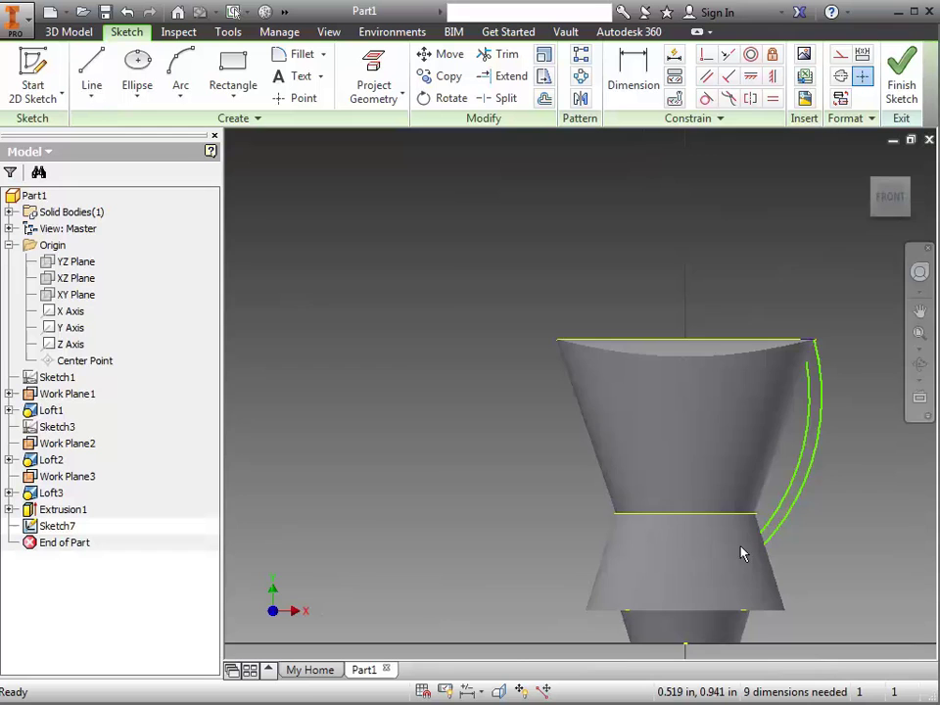
Step: Apply a half section view at the XY Plane and delete the unwanted offset curve
scroll(766, 356, "up", 4)
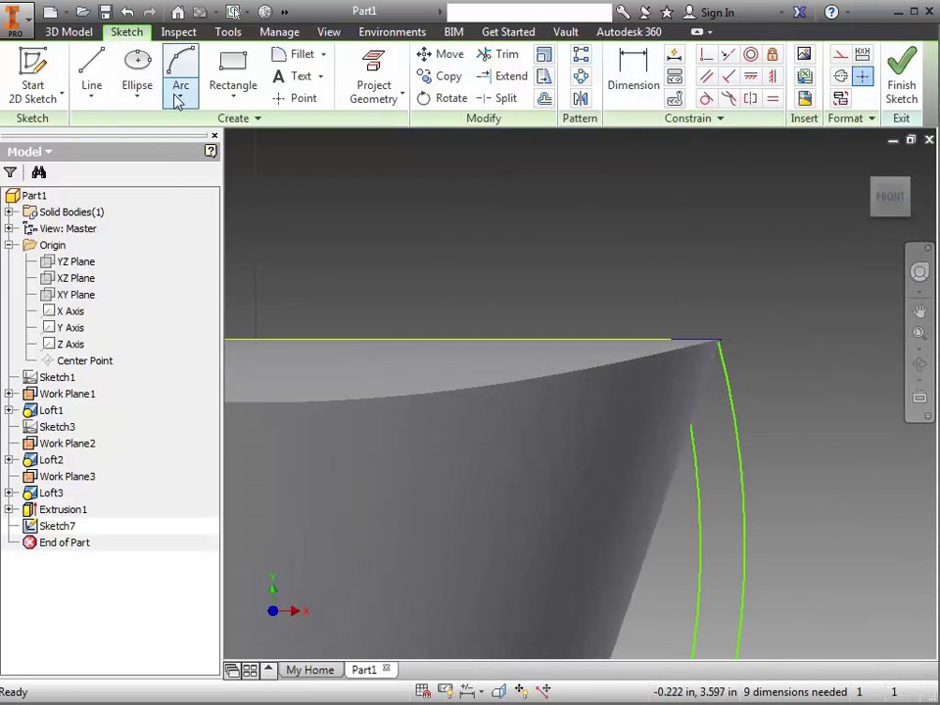
left_click(327, 32)
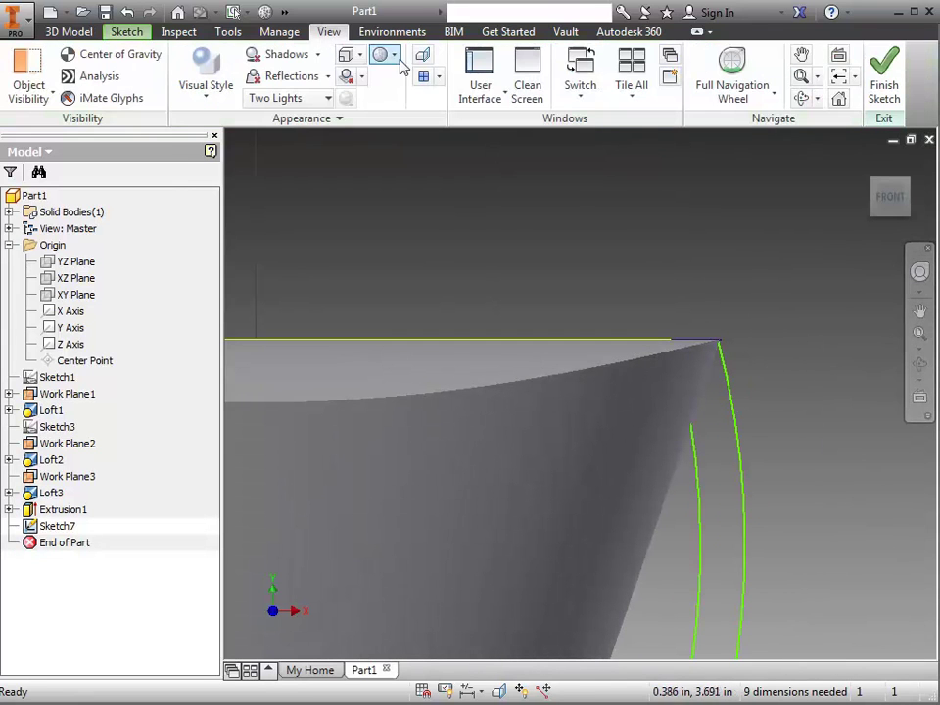
left_click(436, 76)
left_click(356, 141)
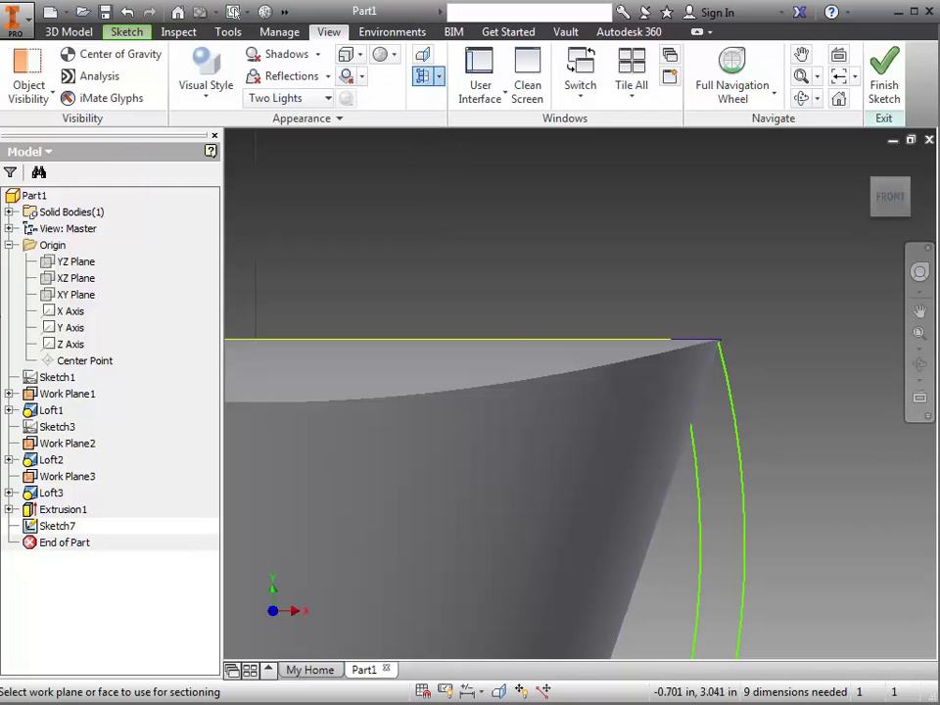
left_click(79, 295)
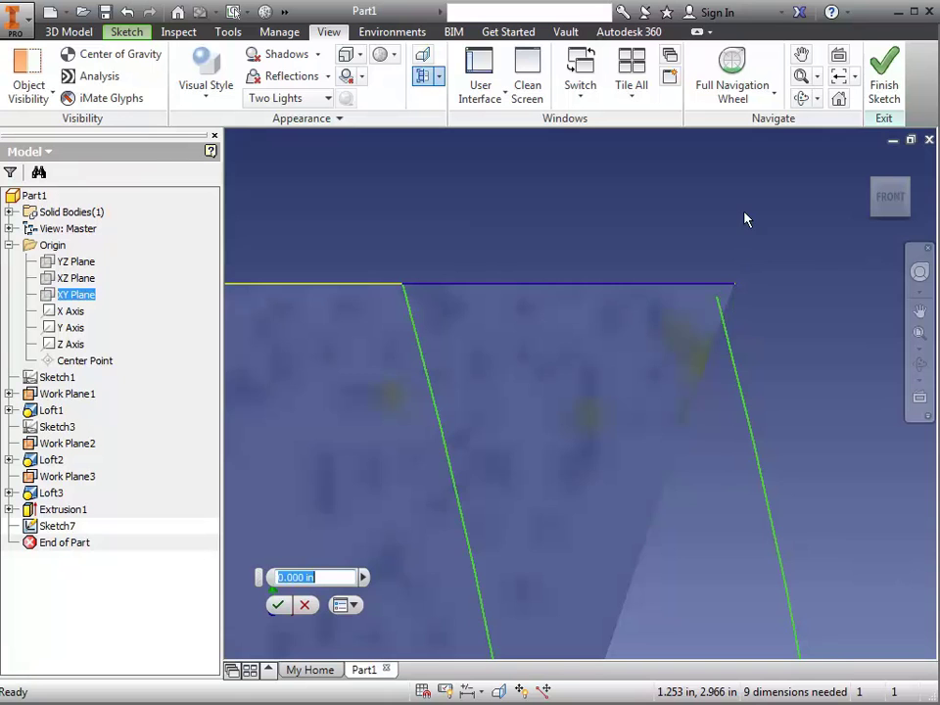
key("Page_Up")
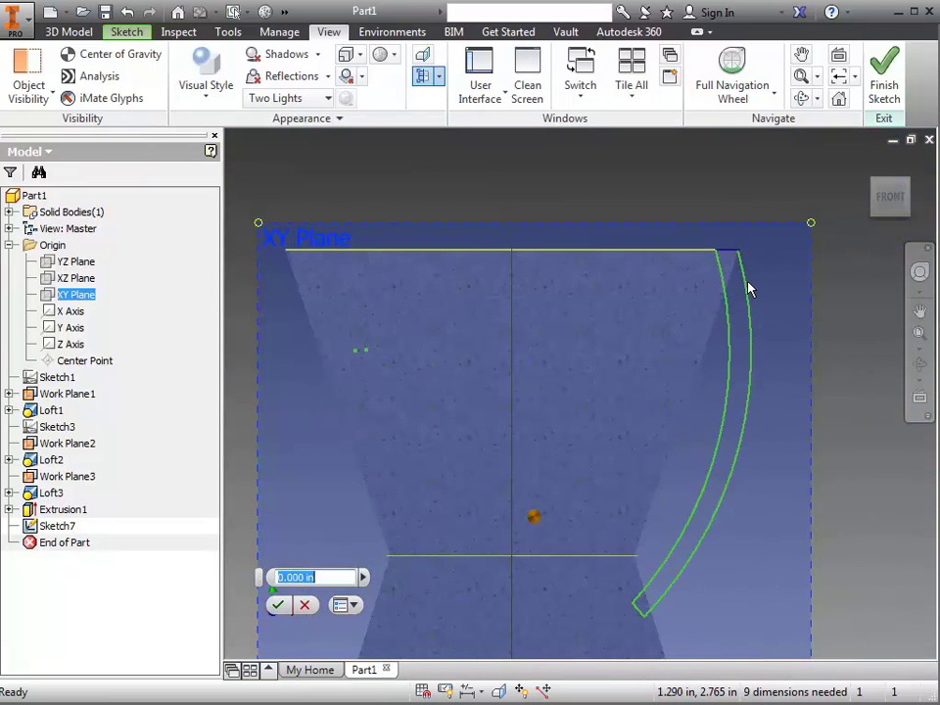
right_click(748, 292)
left_click(803, 282)
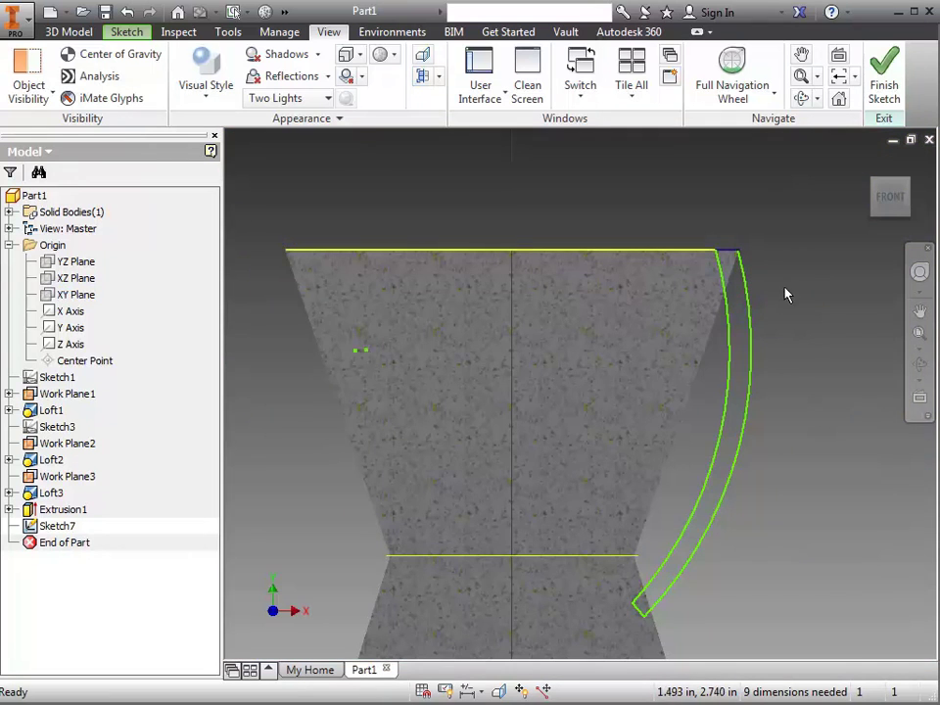
right_click(748, 298)
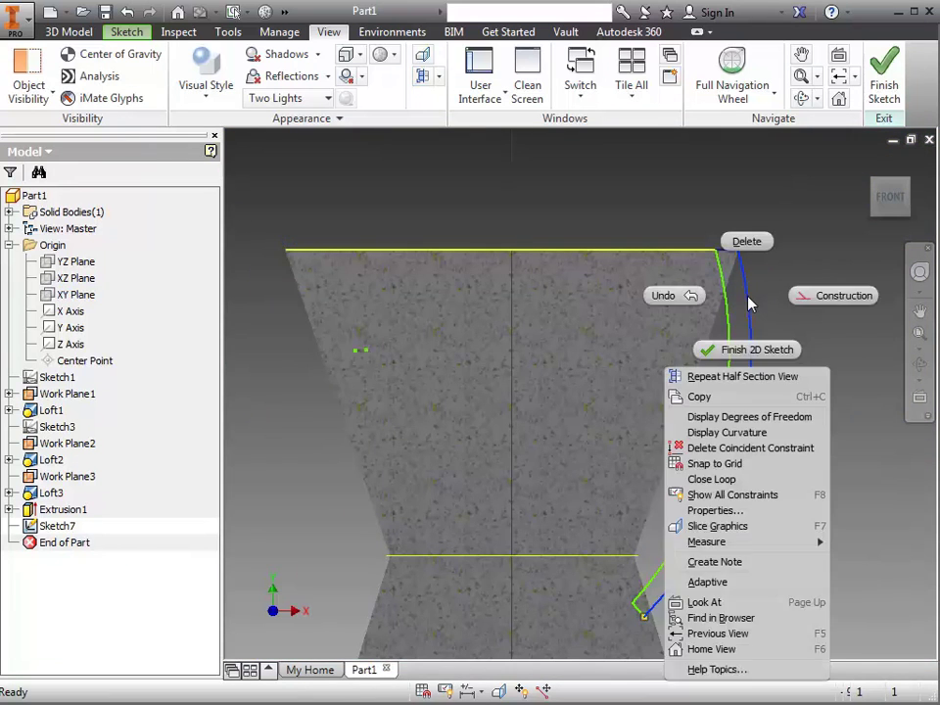
left_click(747, 242)
Step: Draw a three-point arc from the handle's top corner to its bottom end, then finish Sketch7
left_click(123, 33)
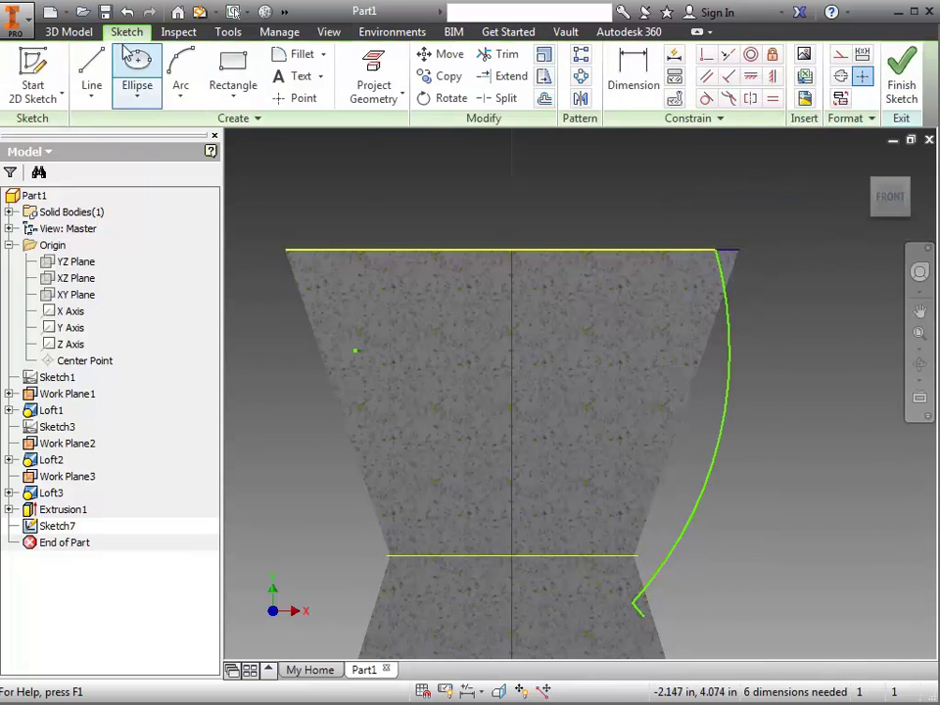
left_click(181, 69)
scroll(658, 214, "up", 3)
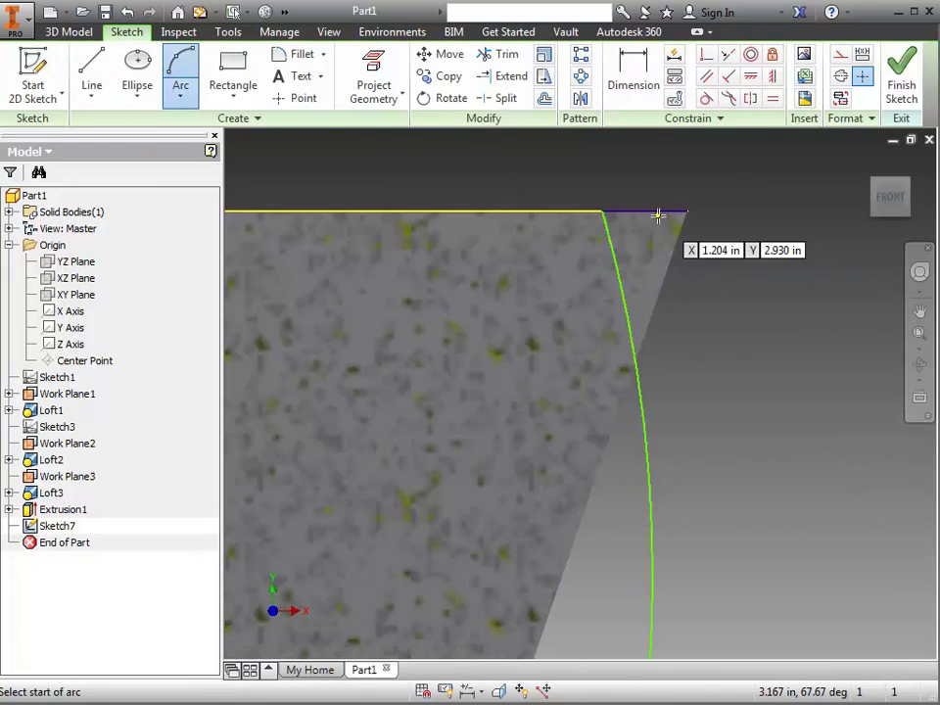
left_click(688, 211)
scroll(735, 393, "down", 3)
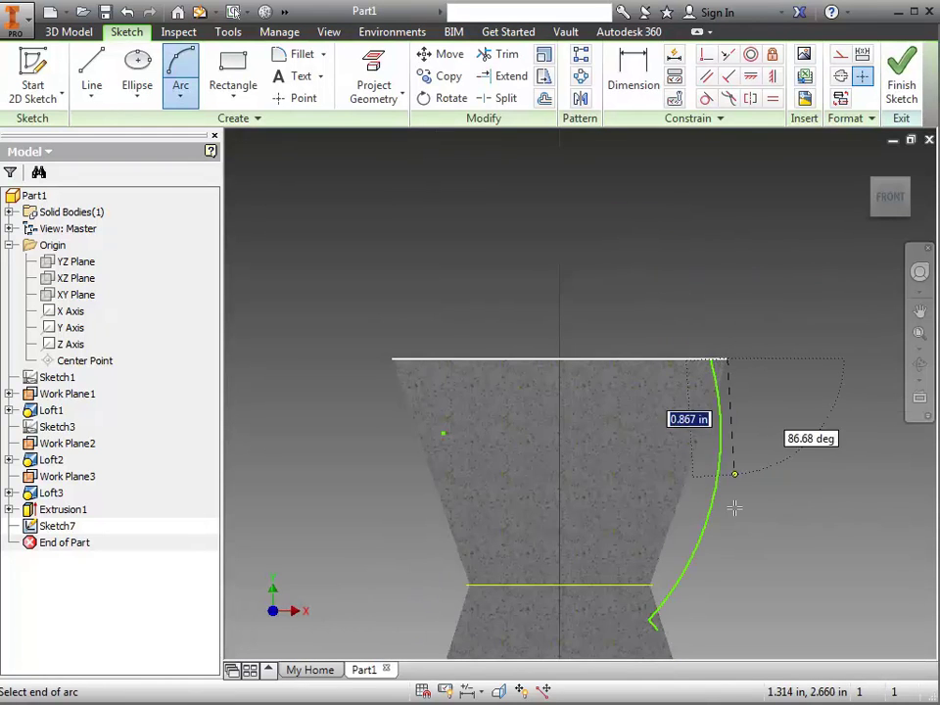
scroll(529, 595, "up", 4)
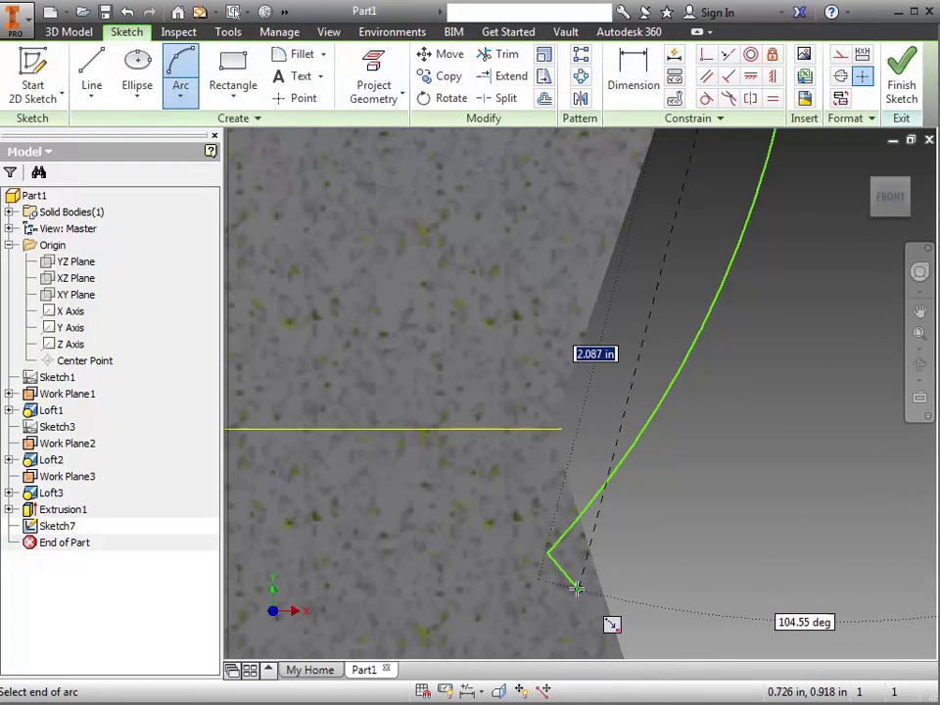
left_click(578, 587)
scroll(693, 452, "down", 3)
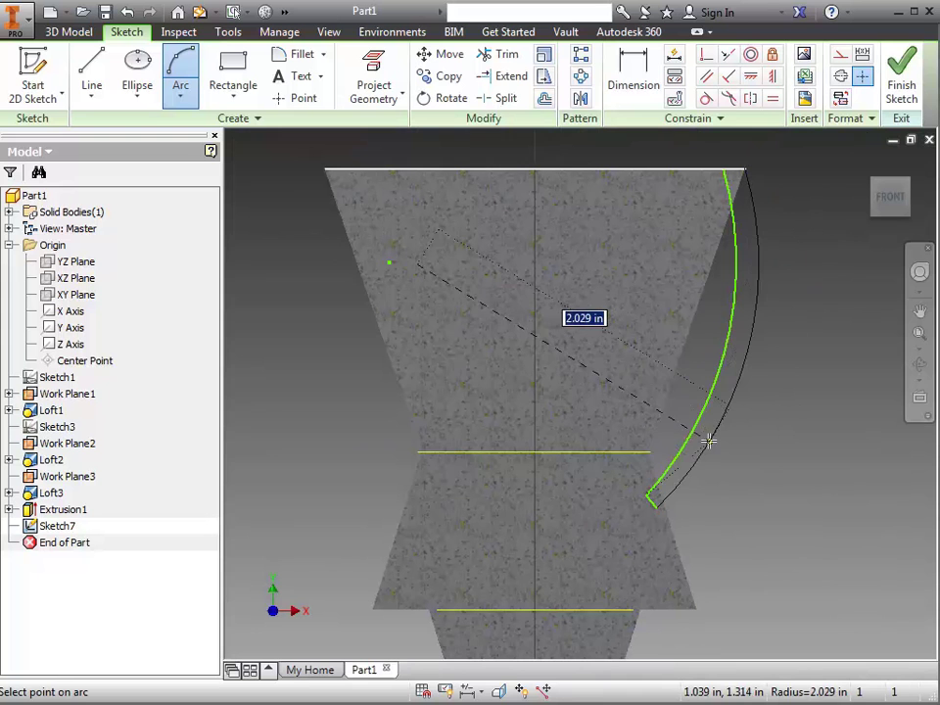
left_click(702, 442)
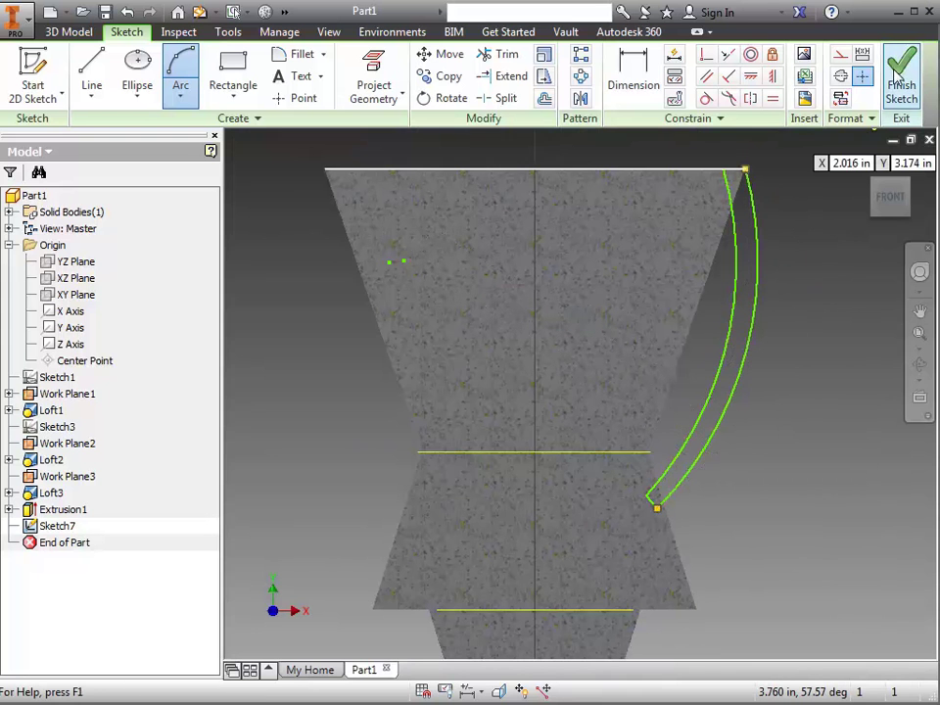
left_click(899, 87)
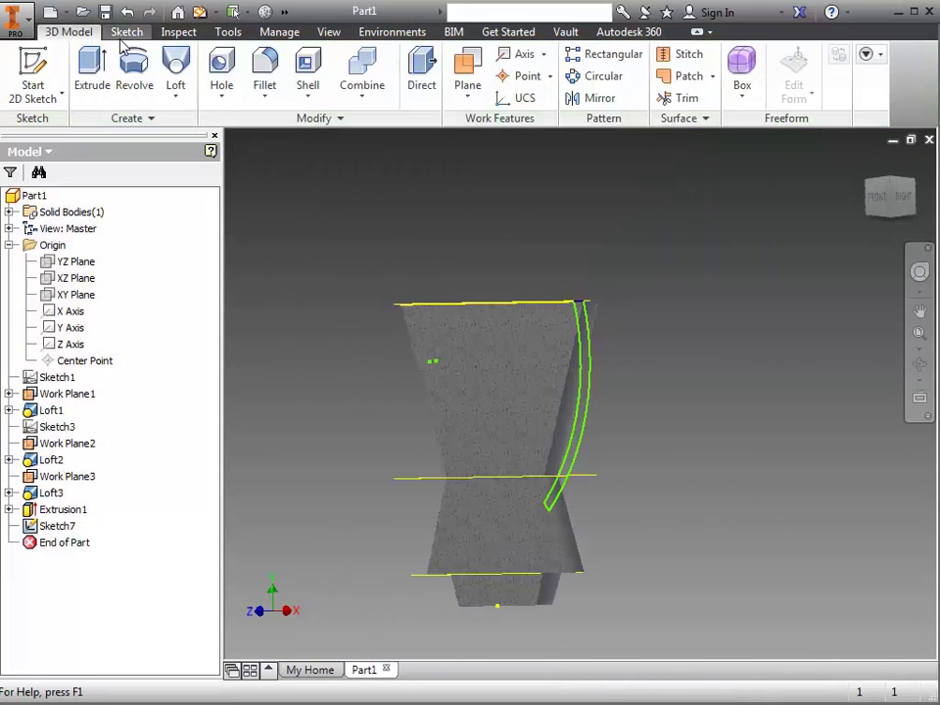
Step: Remove the section view to restore the full uncut part
left_click(331, 33)
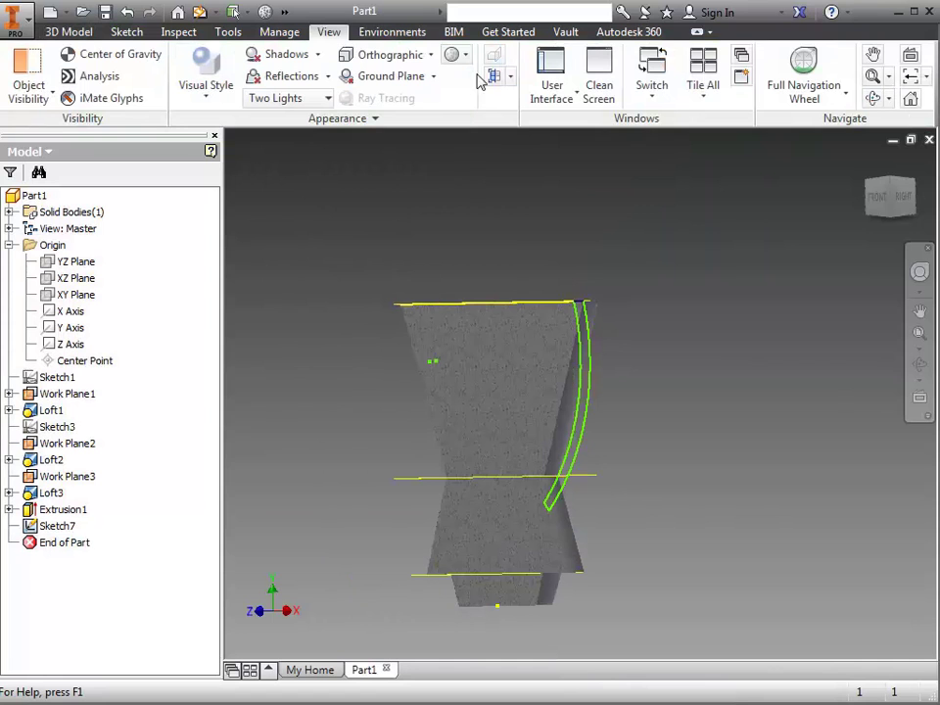
left_click(510, 79)
left_click(498, 105)
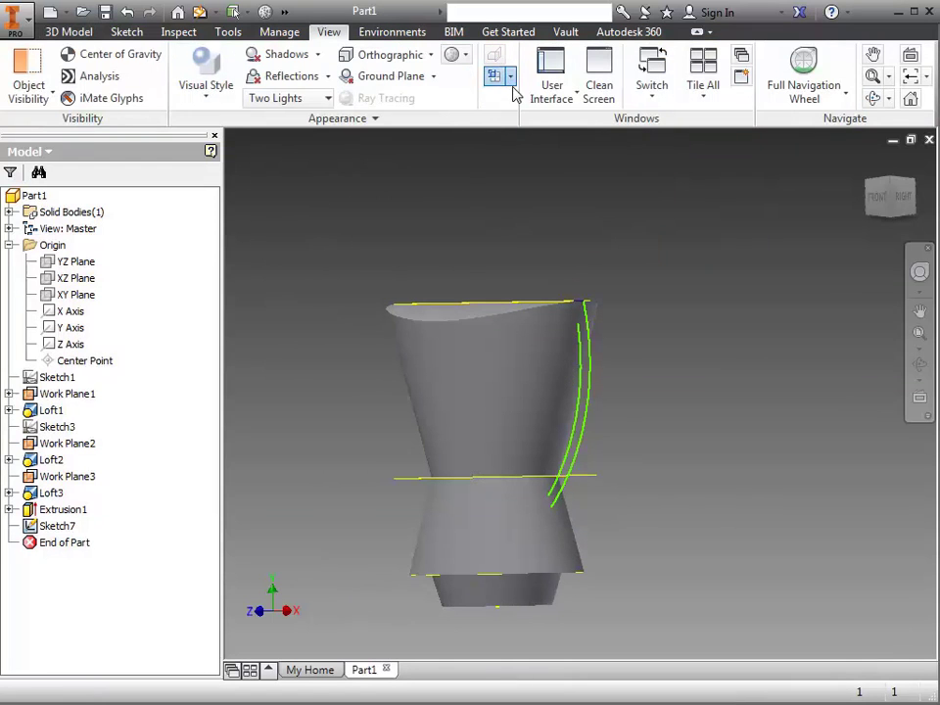
left_click(512, 84)
left_click(474, 218)
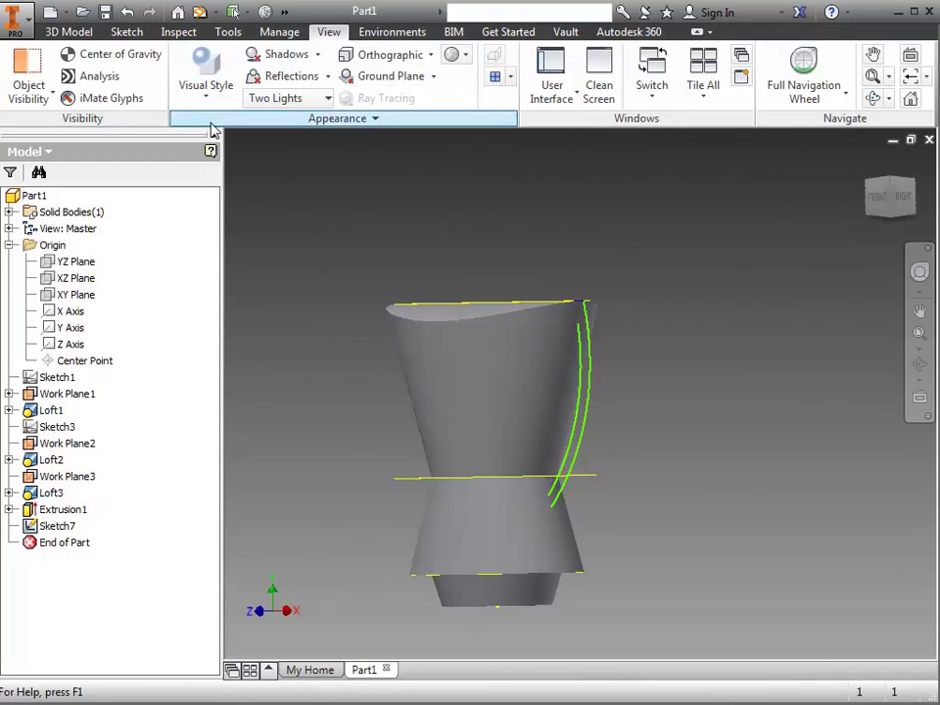
left_click(86, 33)
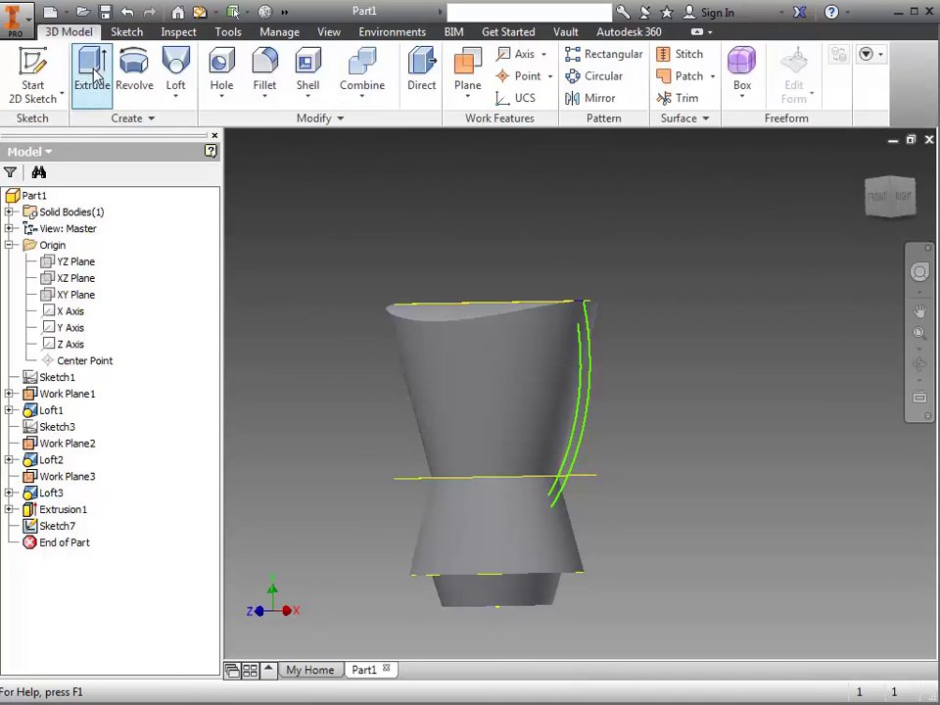
Step: Extrude the handle outline symmetrically 0.15 in to create Extrusion2
left_click(92, 71)
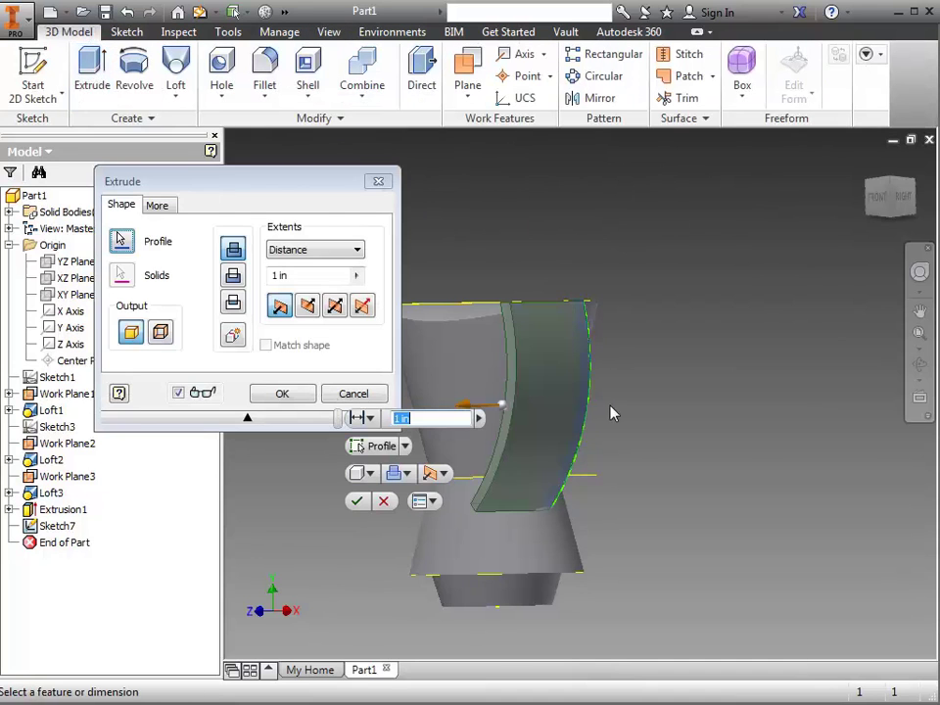
left_click(335, 307)
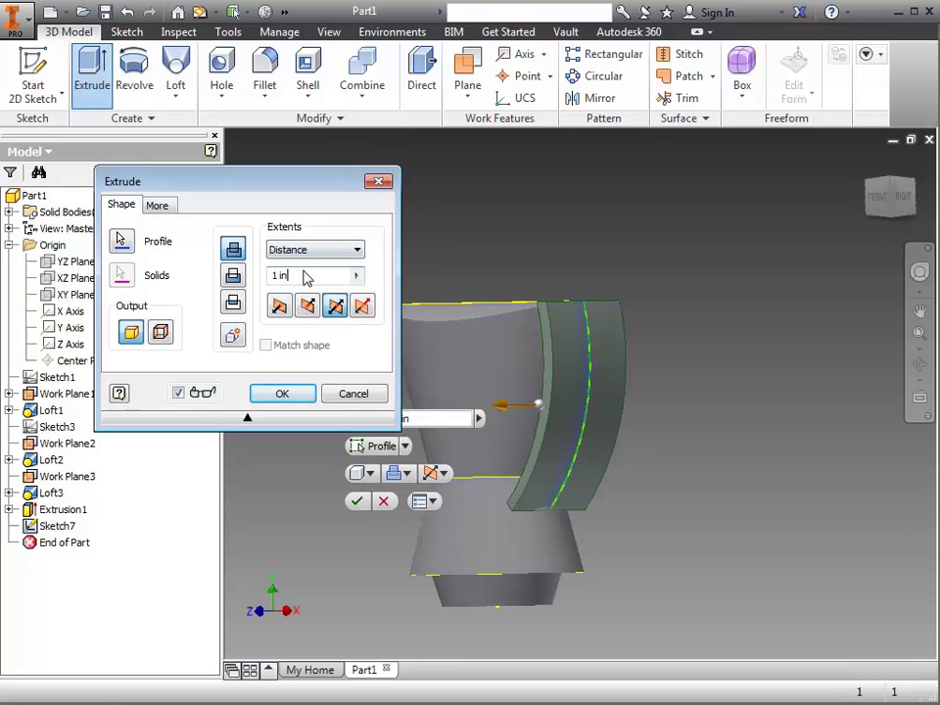
type(".15")
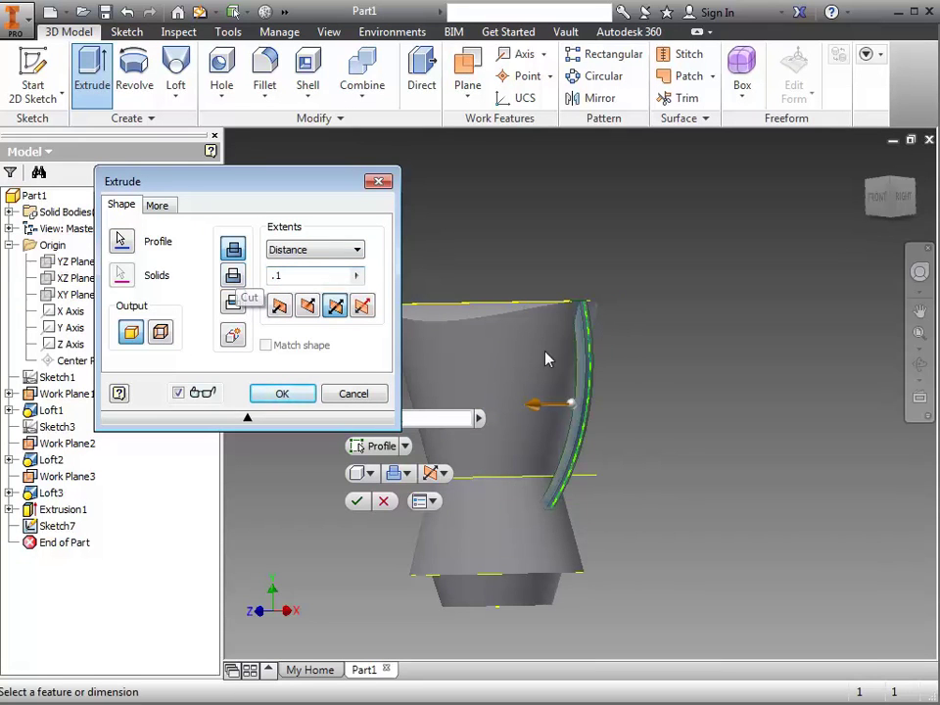
left_click(283, 395)
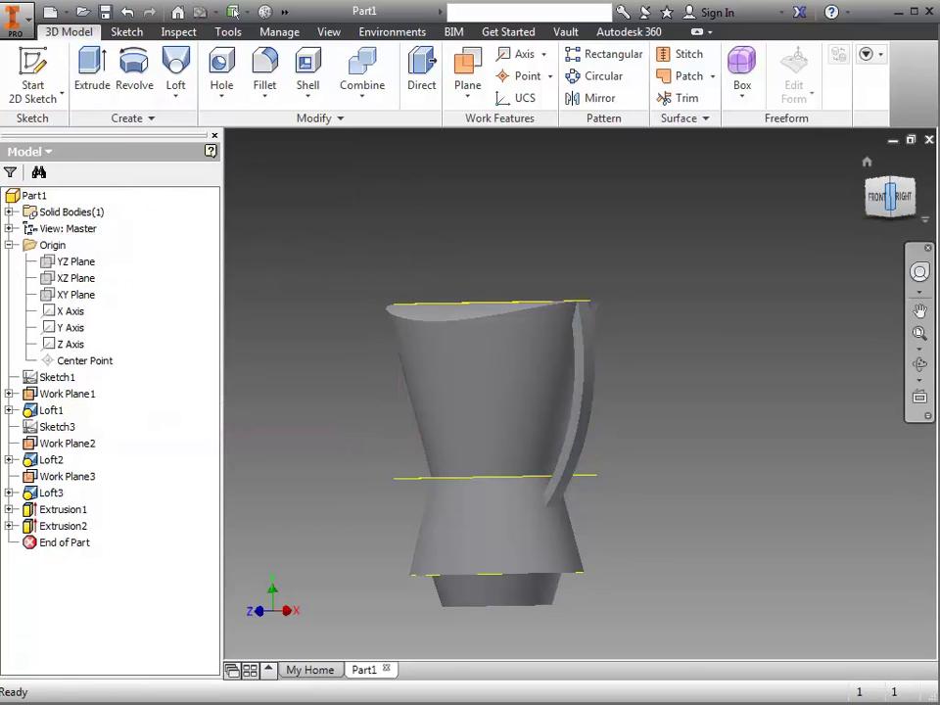
Step: Fillet the four long edges of the arm with a 0.025 in radius, replacing the old 0.125 value
mouse_move(497, 453)
middle_mouse_down("shift")
mouse_move(647, 454)
mouse_move(505, 453)
middle_mouse_up("shift")
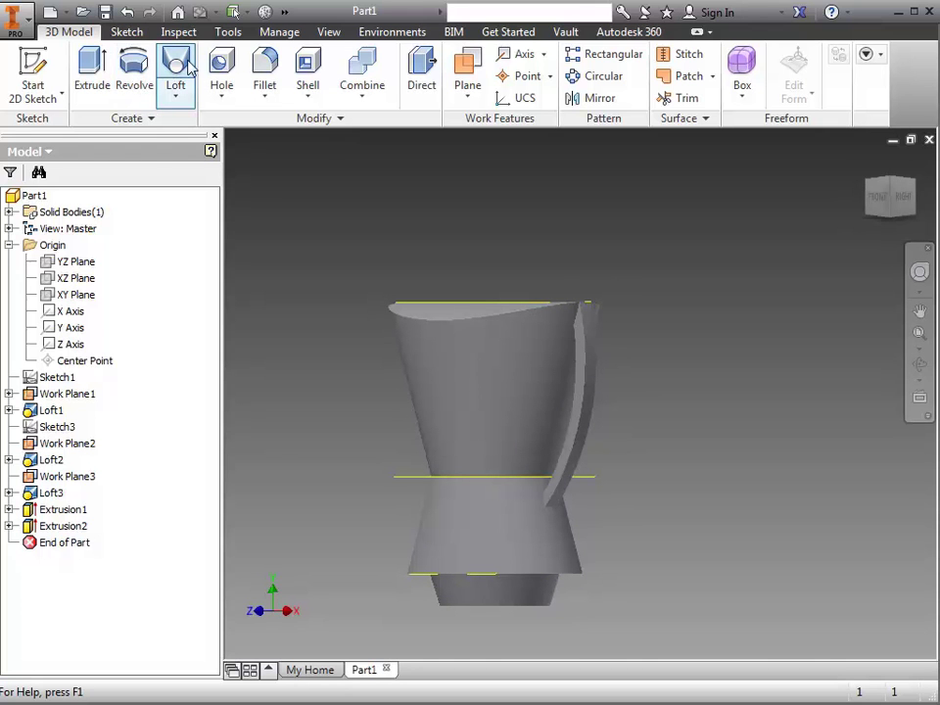
left_click(263, 79)
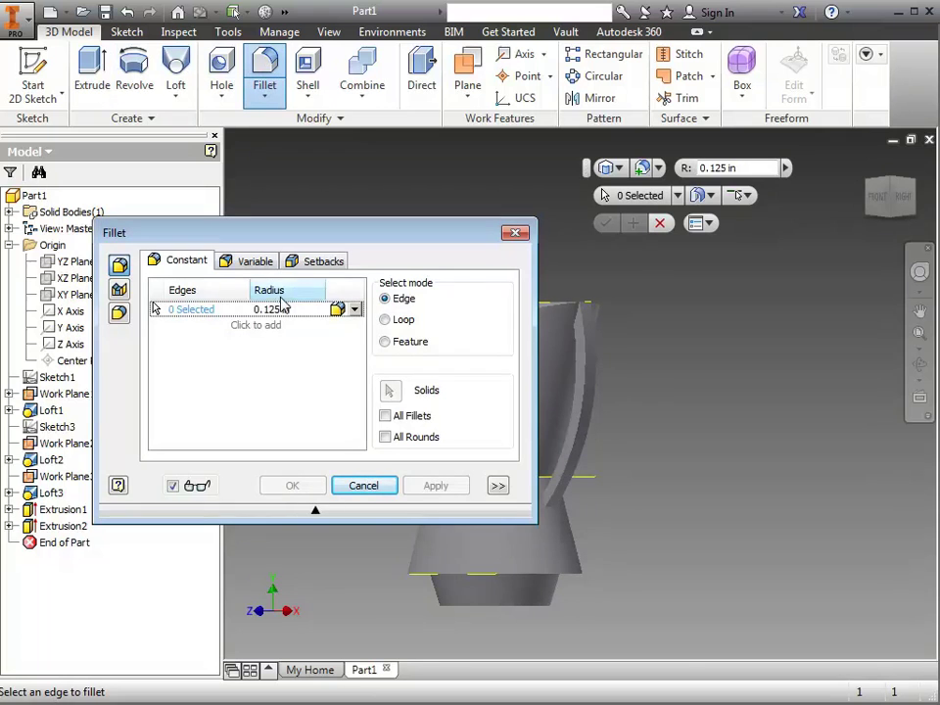
left_click(284, 309)
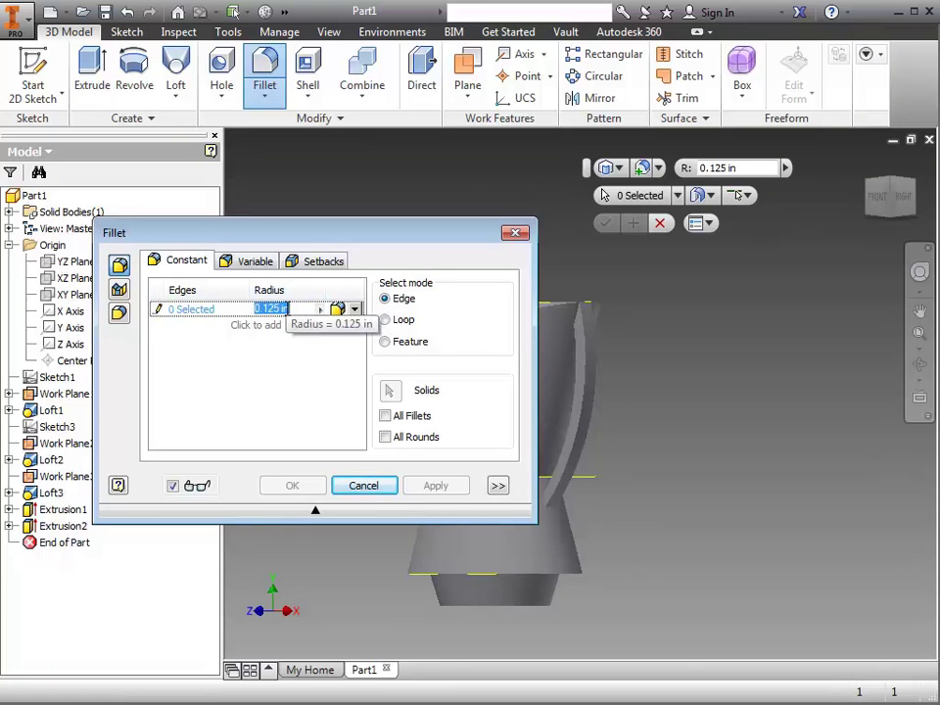
key("BackSpace")
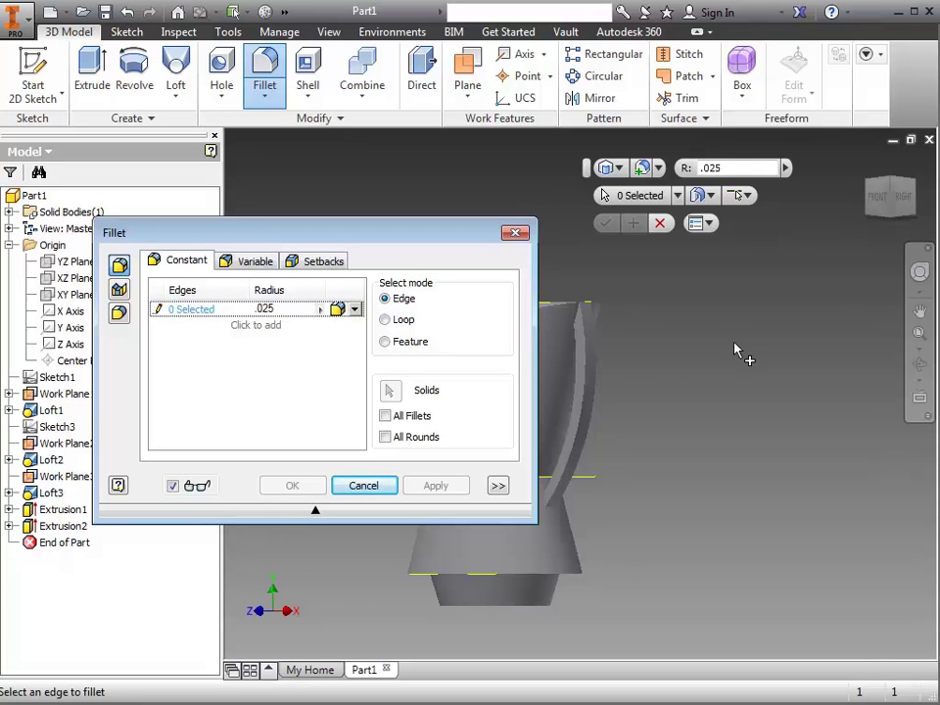
left_click(598, 405)
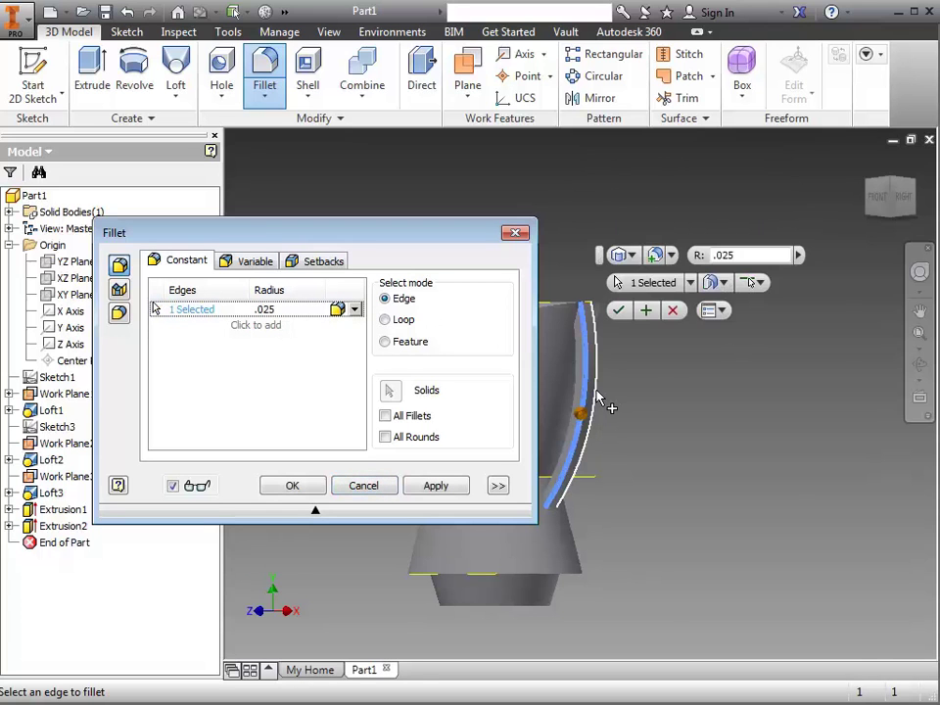
left_click(593, 409)
left_click(578, 404)
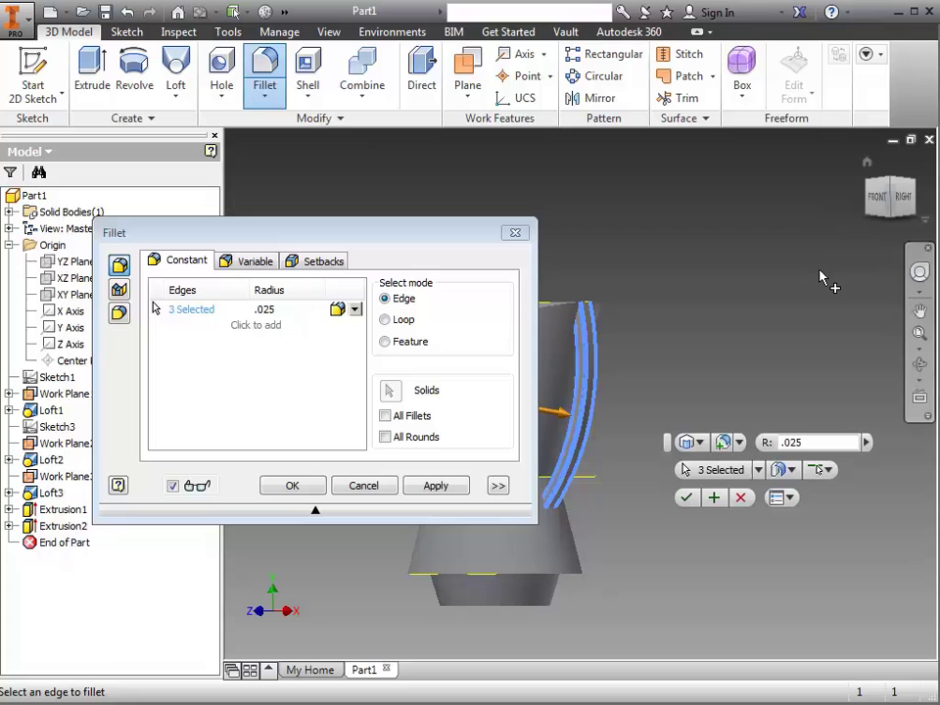
left_click(893, 195)
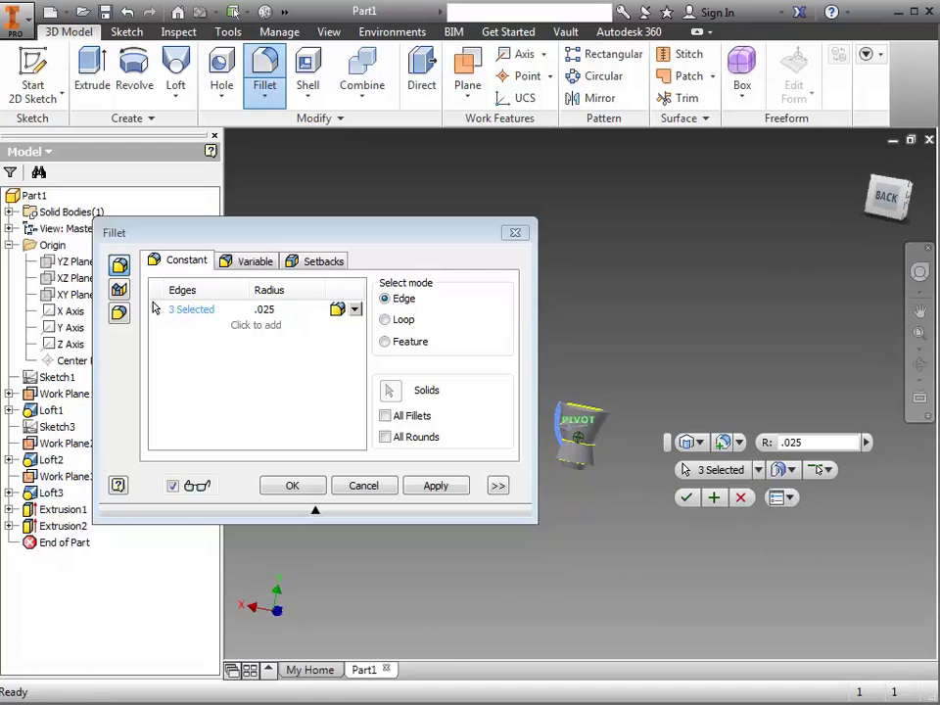
scroll(567, 430, "down", 5)
left_click(617, 411)
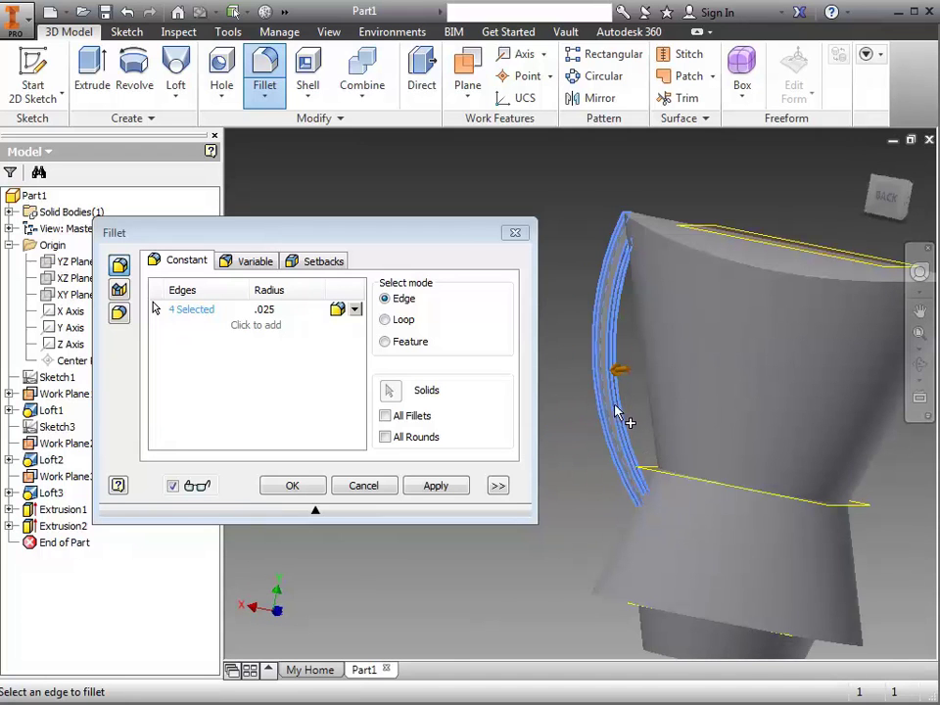
left_click(310, 484)
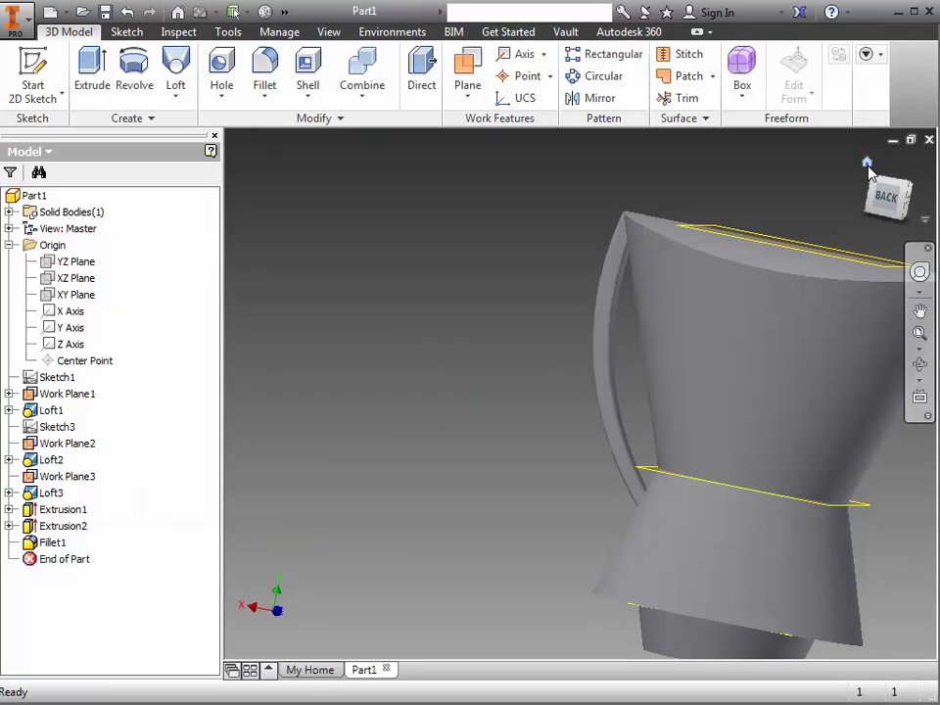
Step: Mirror Extrusion2 and Fillet1 about the YZ Plane to create the opposite arm
key("F6")
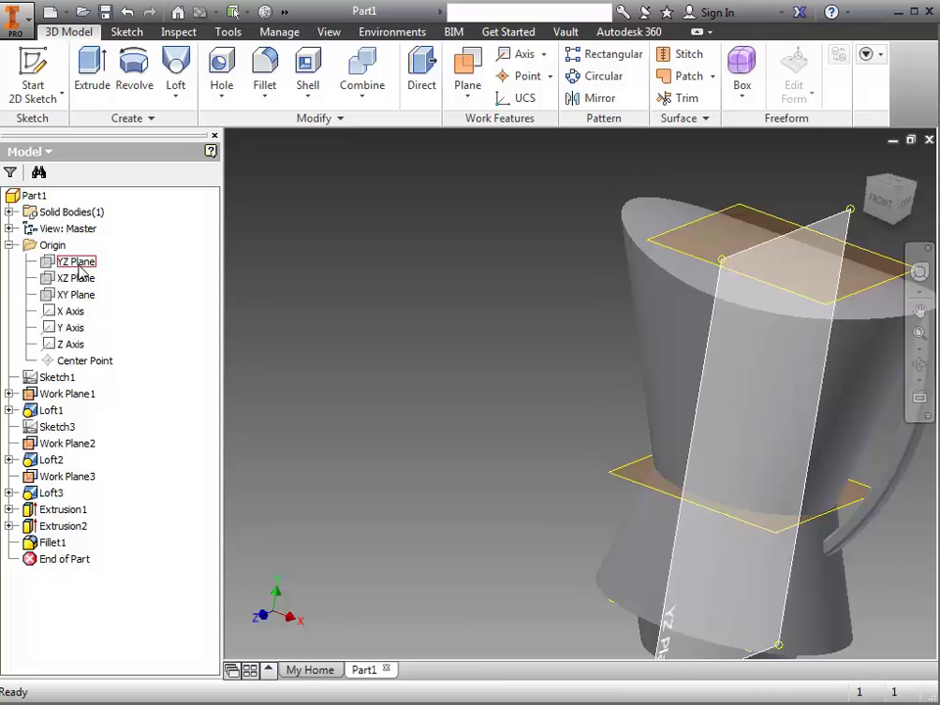
scroll(363, 363, "up", 3)
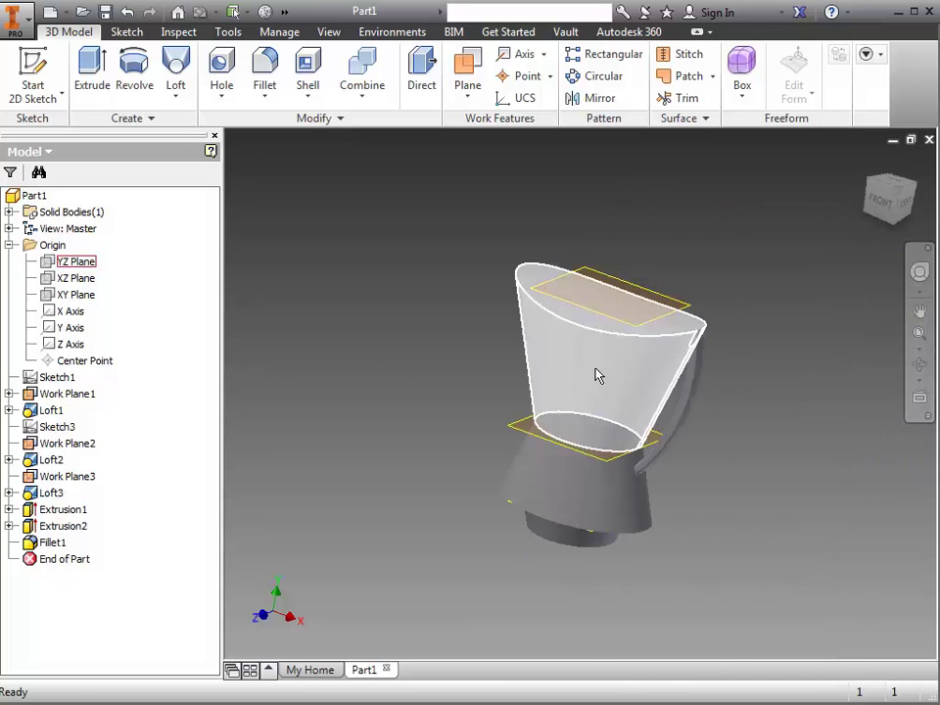
left_click(601, 102)
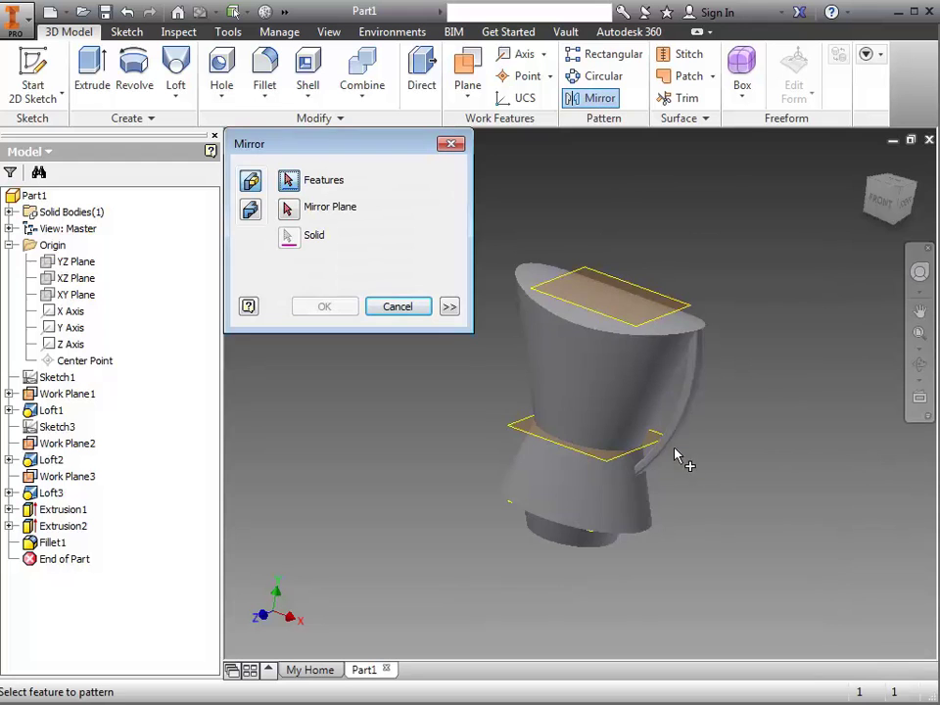
scroll(688, 430, "down", 5)
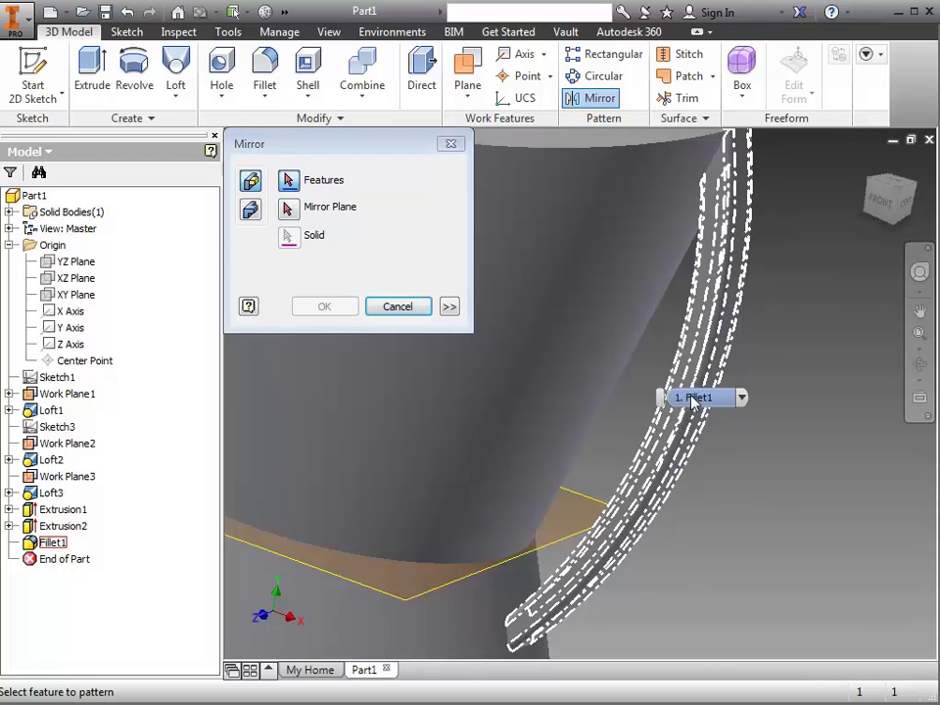
left_click(694, 398)
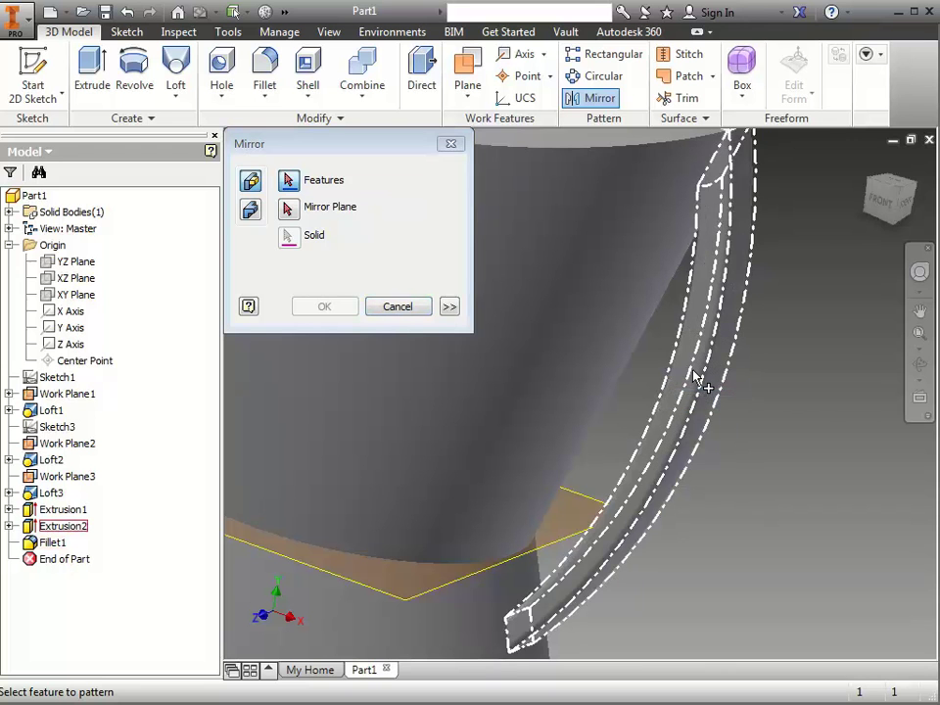
left_click(695, 376)
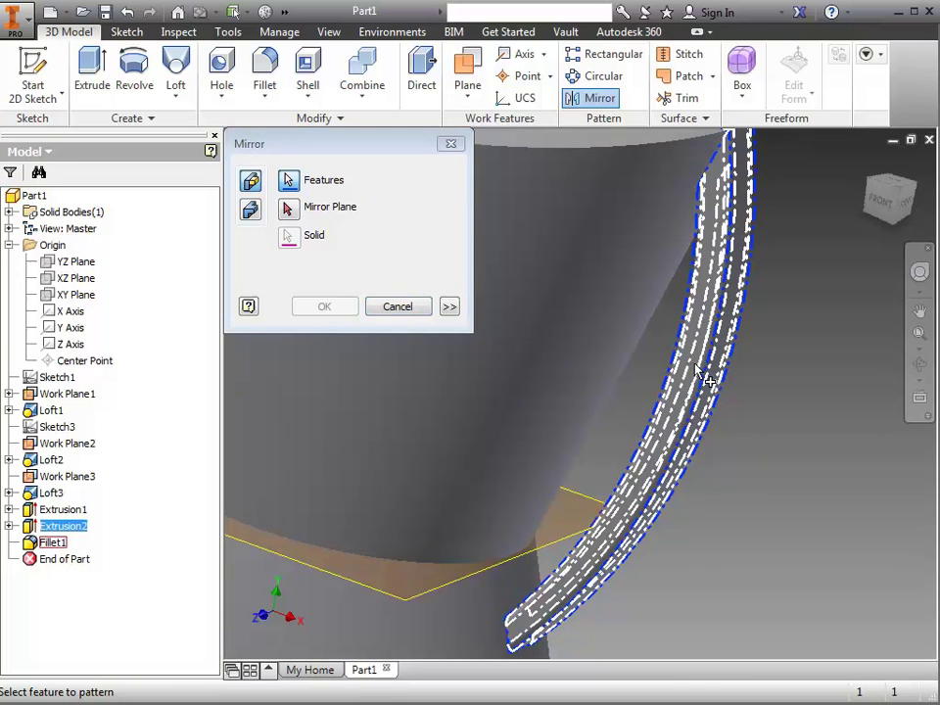
scroll(861, 444, "up", 3)
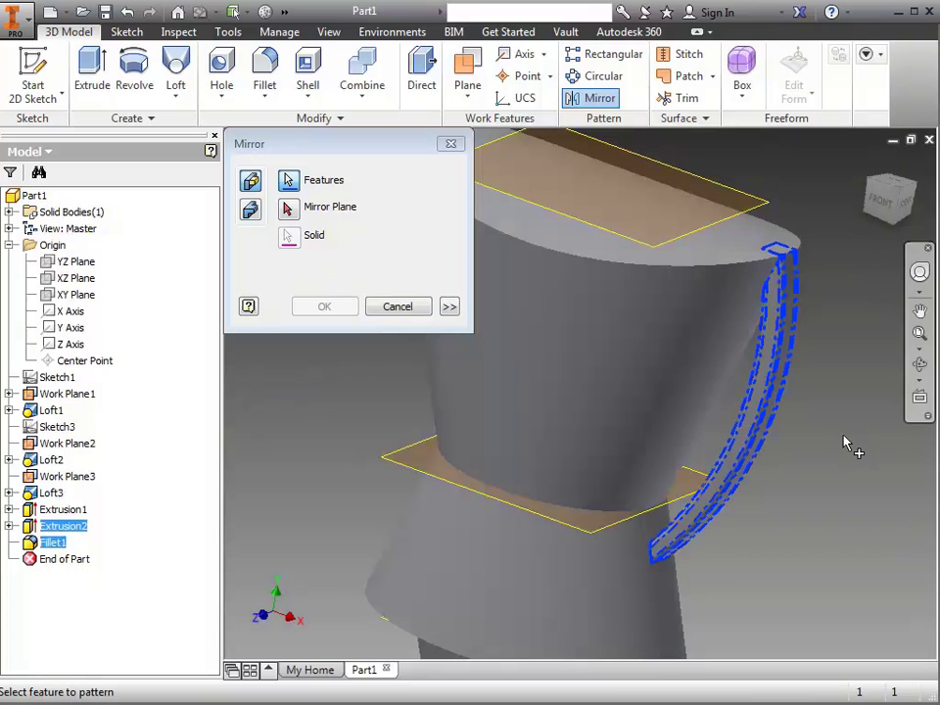
left_click(288, 207)
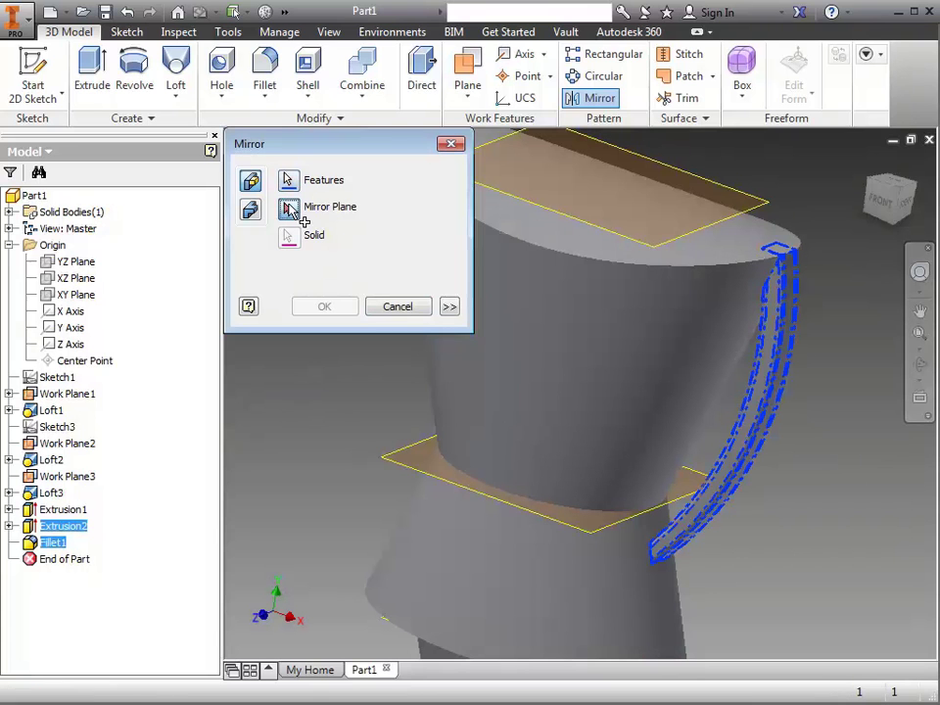
left_click(81, 264)
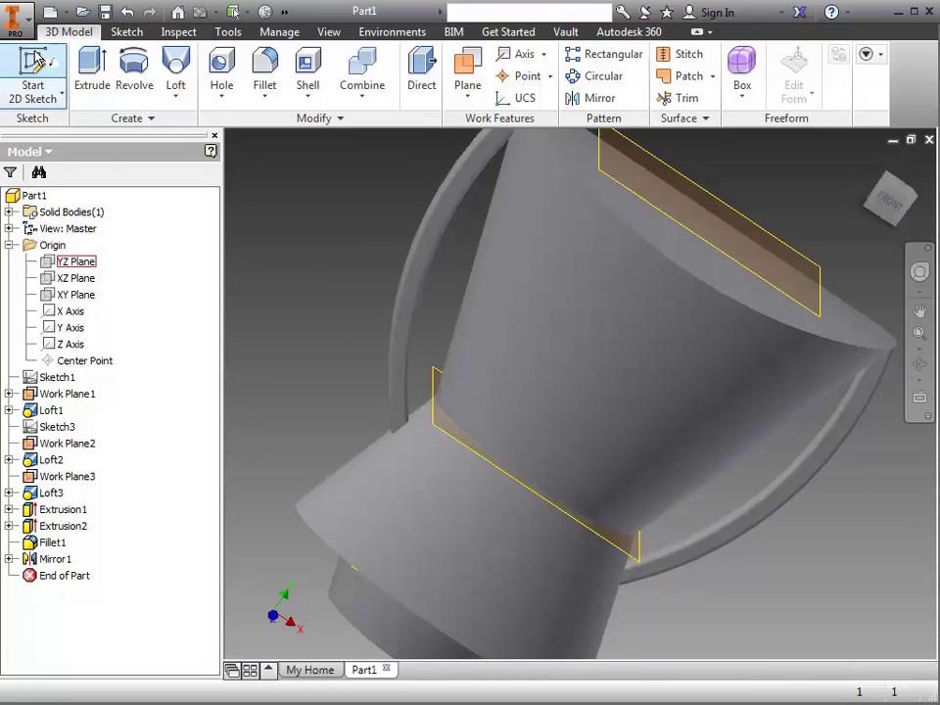
Step: Start a sketch on the XY Plane and draw a small neck rectangle on the body's top edge
left_click(32, 65)
left_click(82, 299)
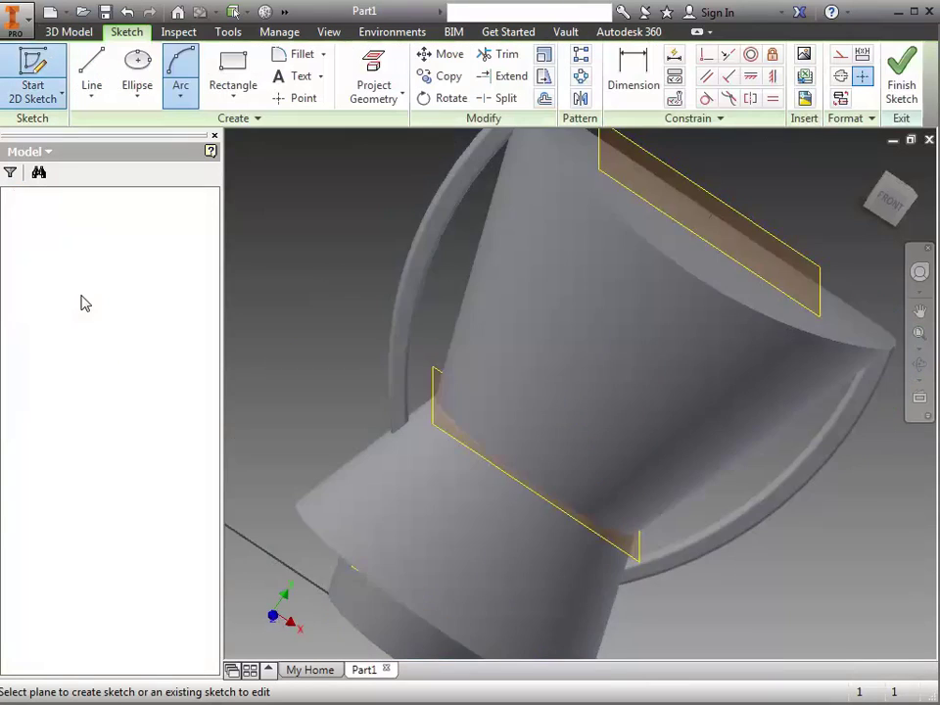
scroll(645, 371, "up", 5)
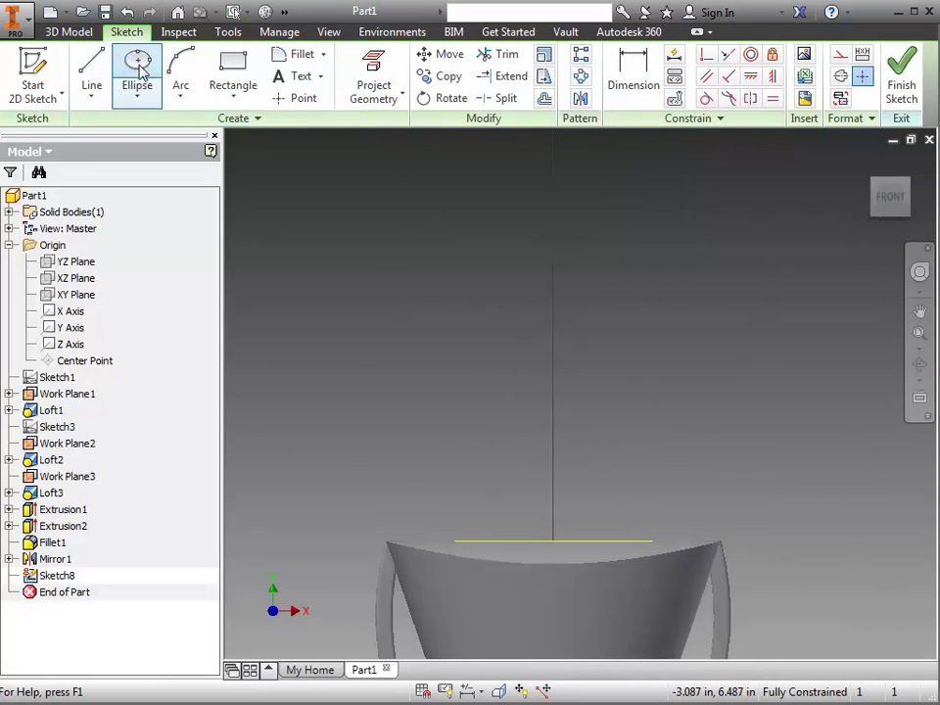
left_click(245, 71)
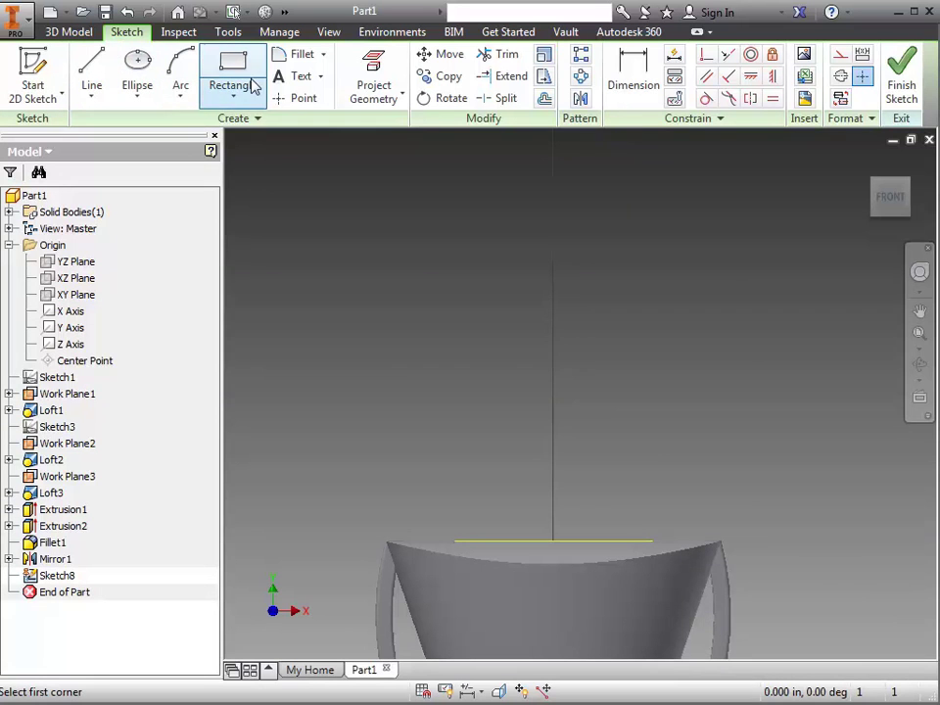
left_click(535, 541)
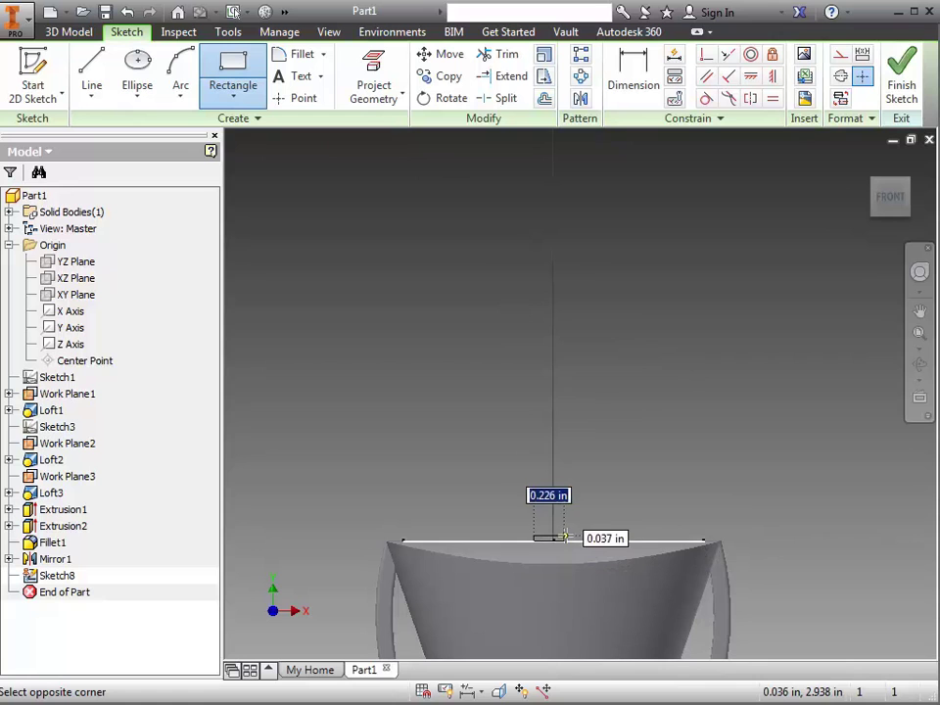
left_click(571, 510)
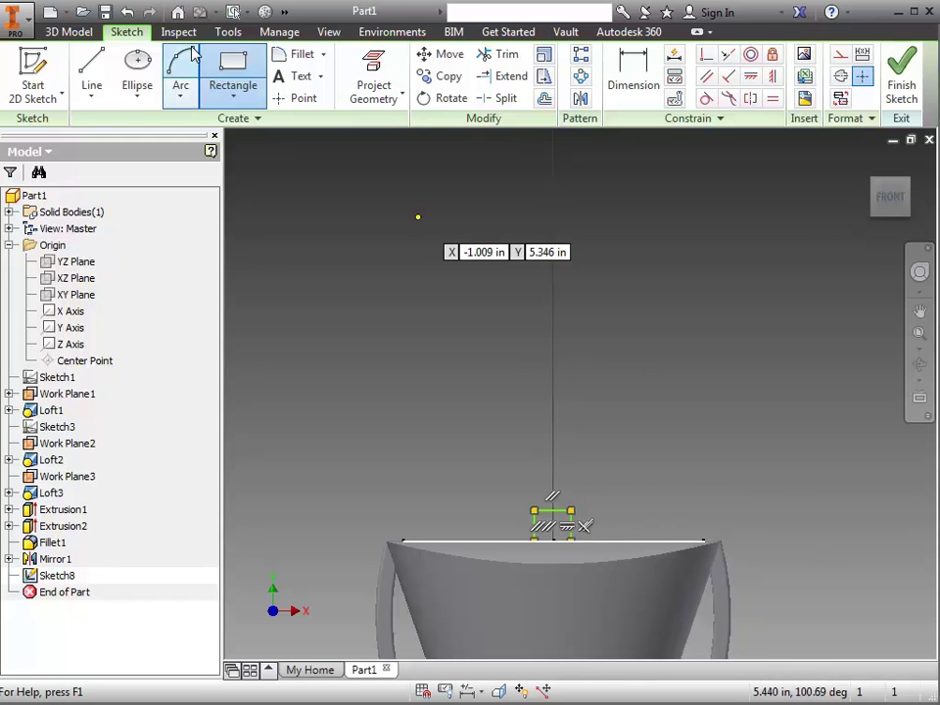
Step: Draw the head ellipse above the neck, its lower end touching the neck top
left_click(140, 63)
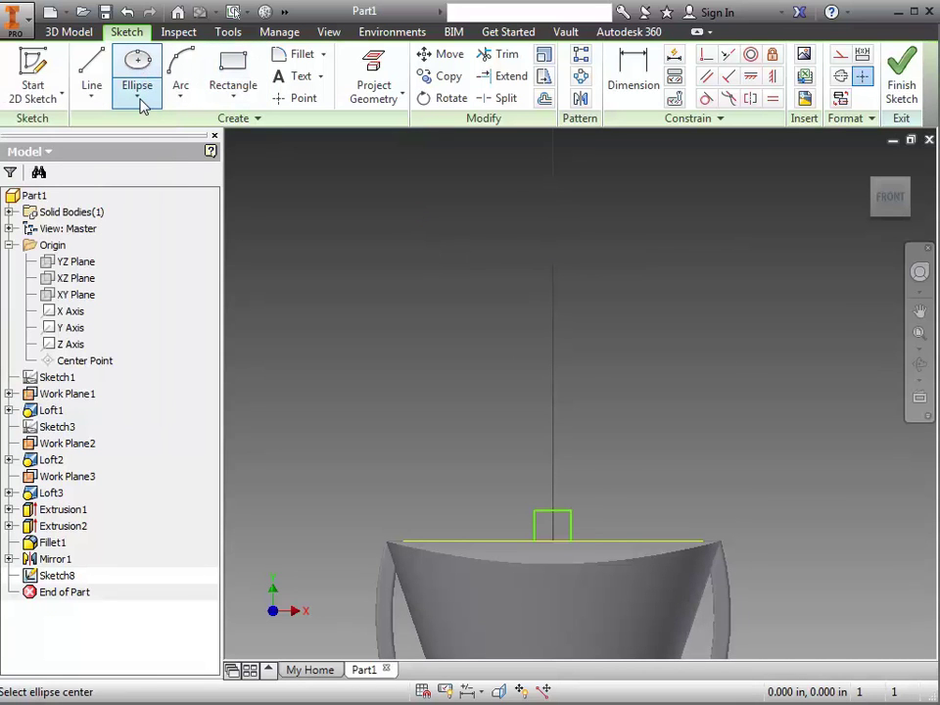
left_click(140, 96)
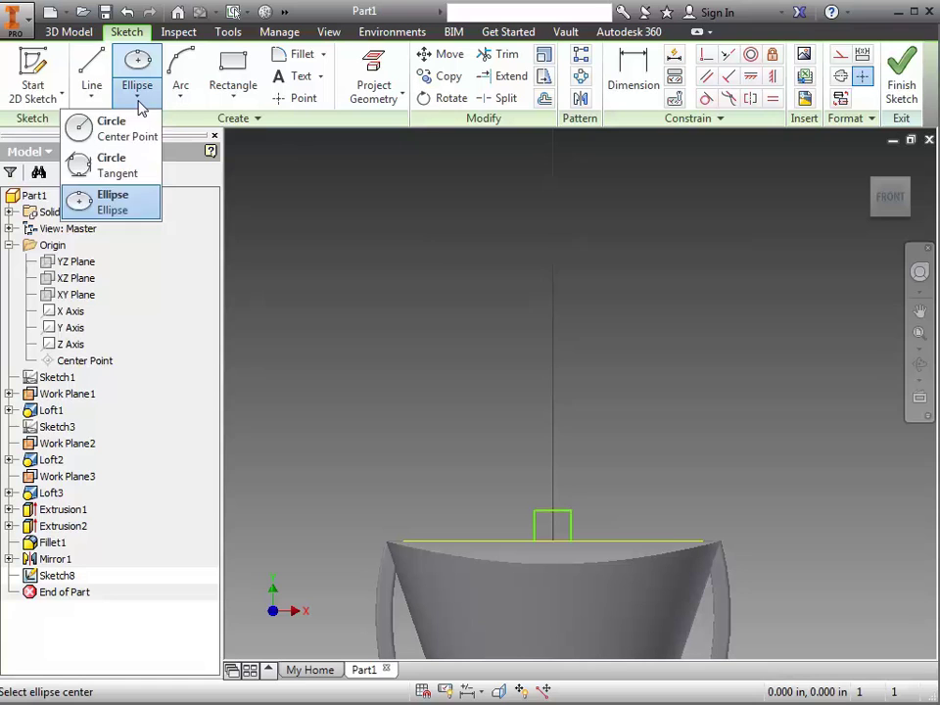
left_click(126, 209)
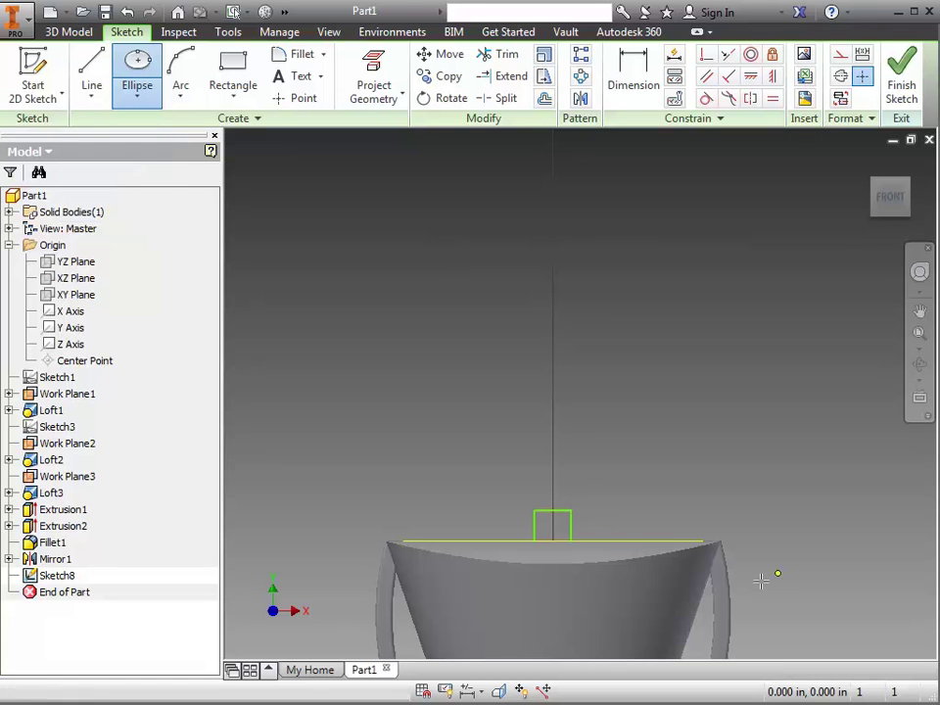
left_click(553, 443)
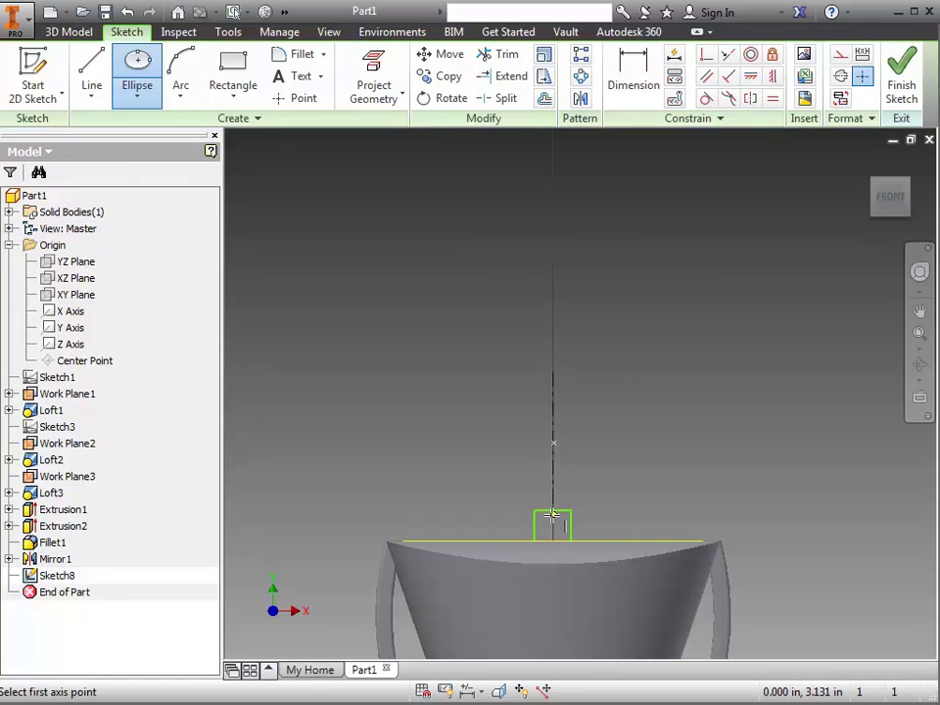
left_click(554, 519)
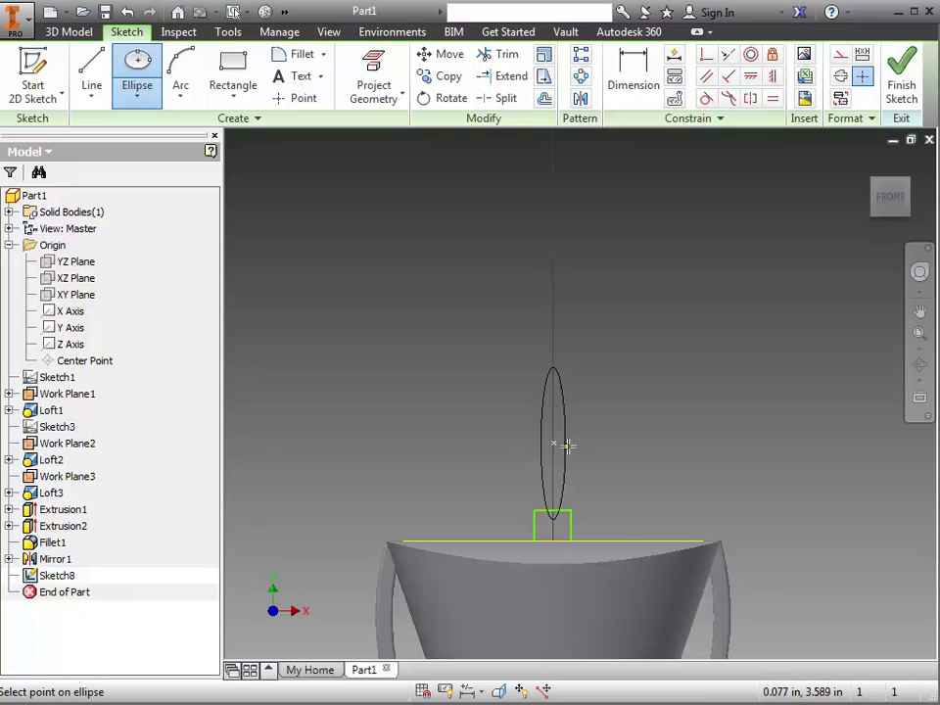
left_click(611, 418)
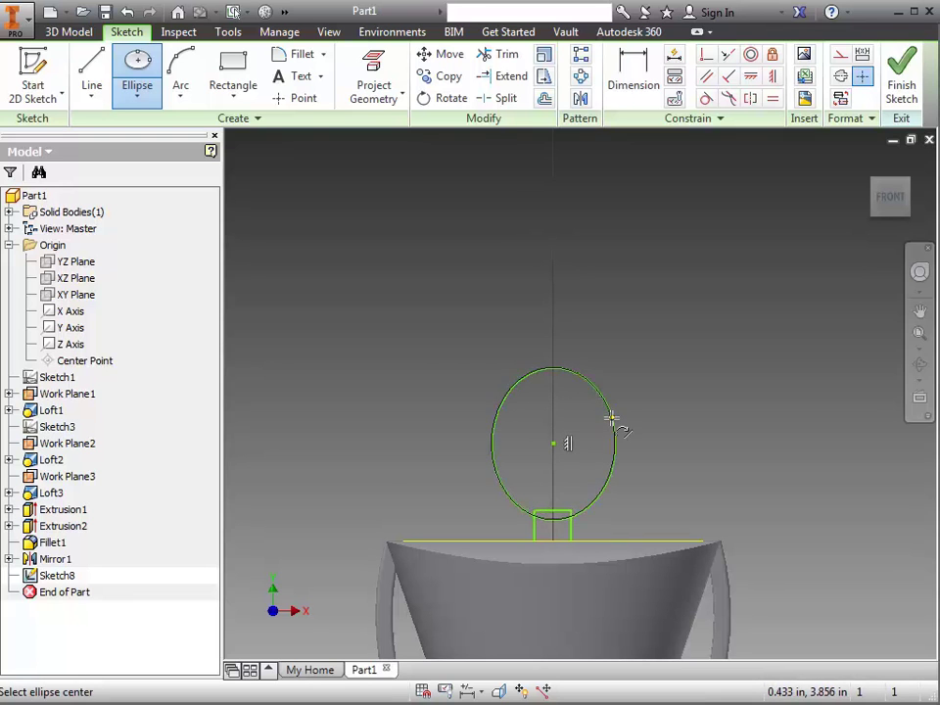
Step: Trim the ellipse arc inside the neck and both neck stubs inside the head
left_click(500, 54)
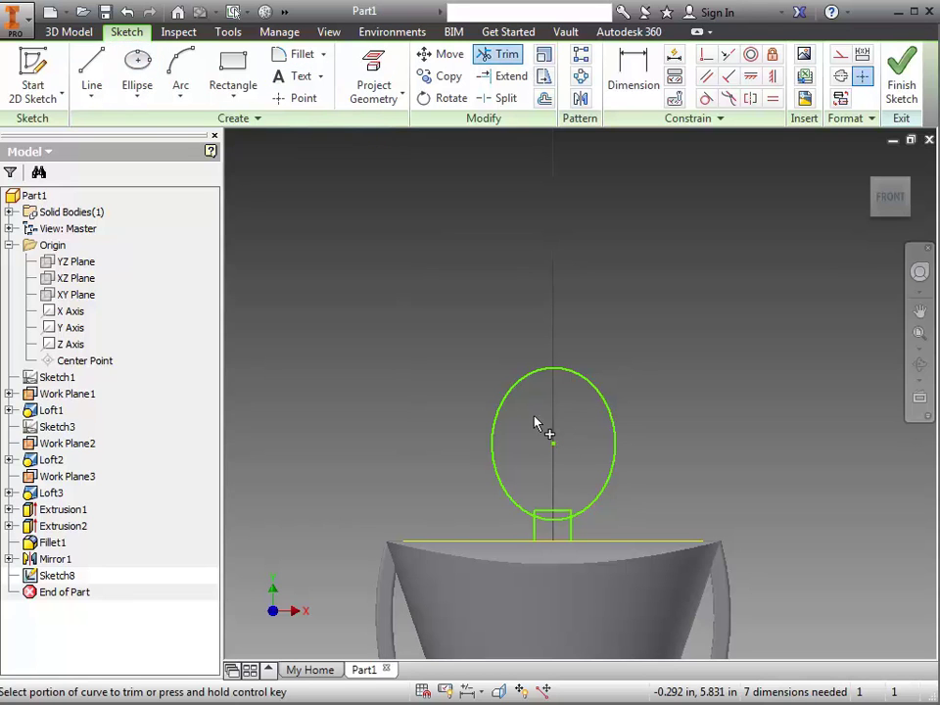
left_click(555, 520)
left_click(572, 515)
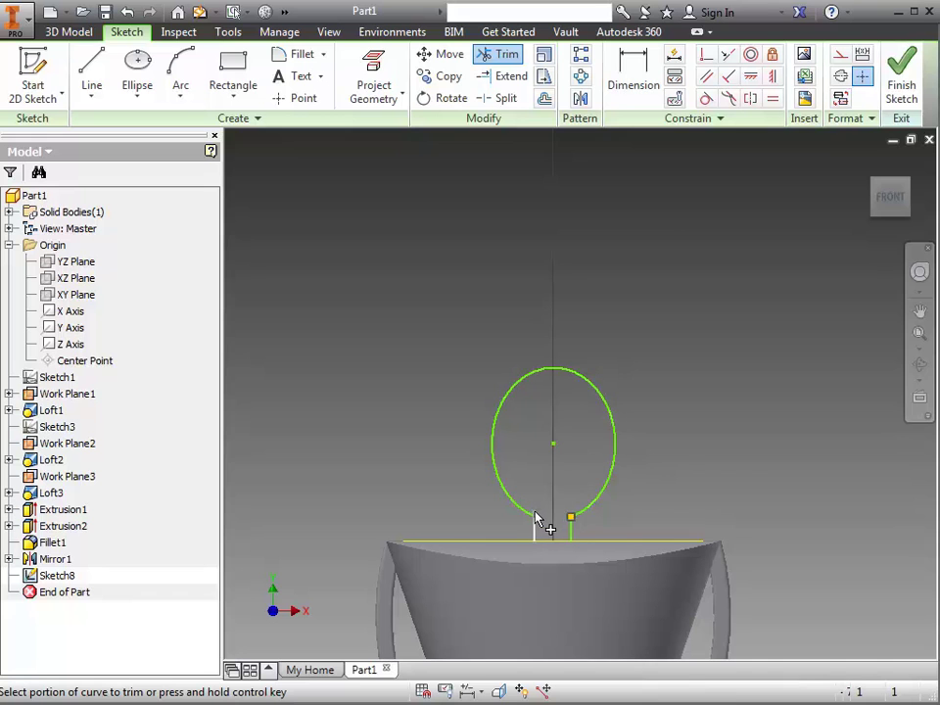
left_click(538, 516)
Step: Draw a vertical centre line from the top of the head ellipse to the base line
left_click(98, 67)
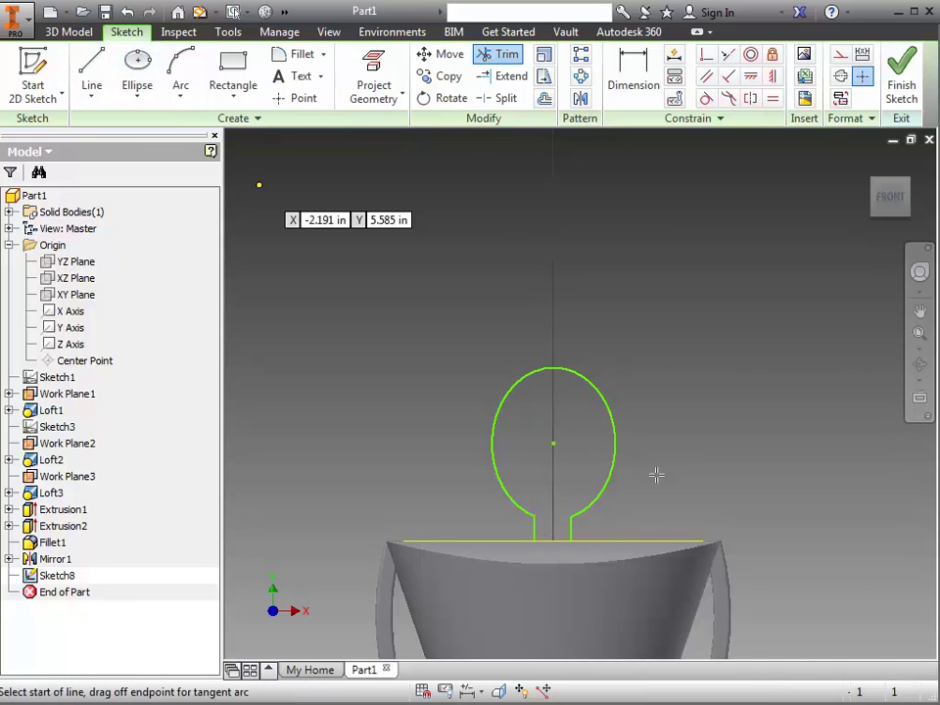
left_click(555, 369)
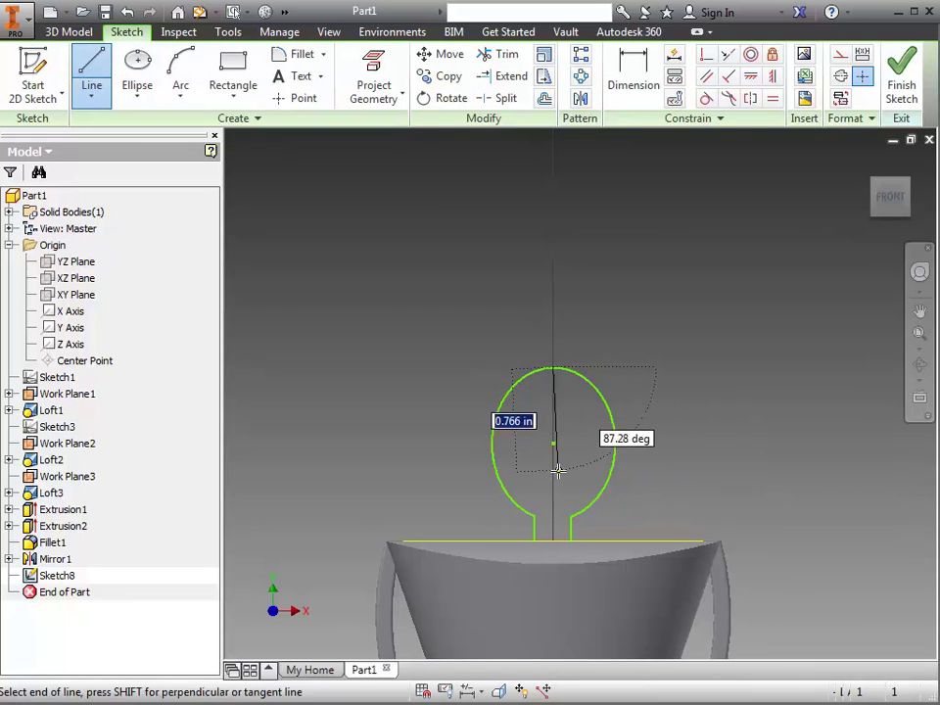
double_click(553, 540)
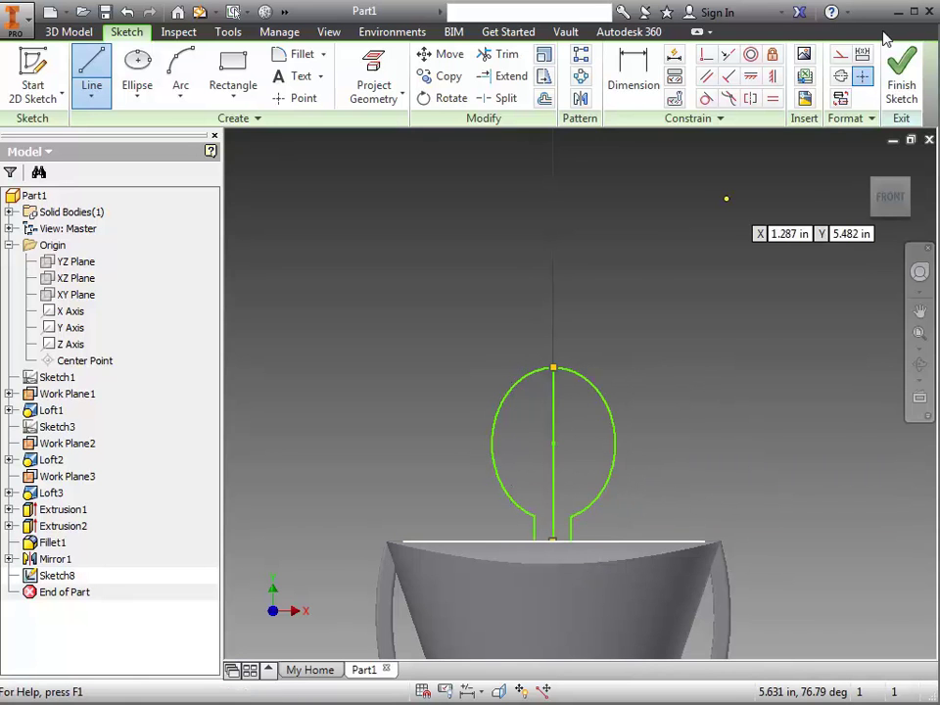
Step: Revolve the half head-and-neck profile a full 360° around the vertical centre line
left_click(902, 80)
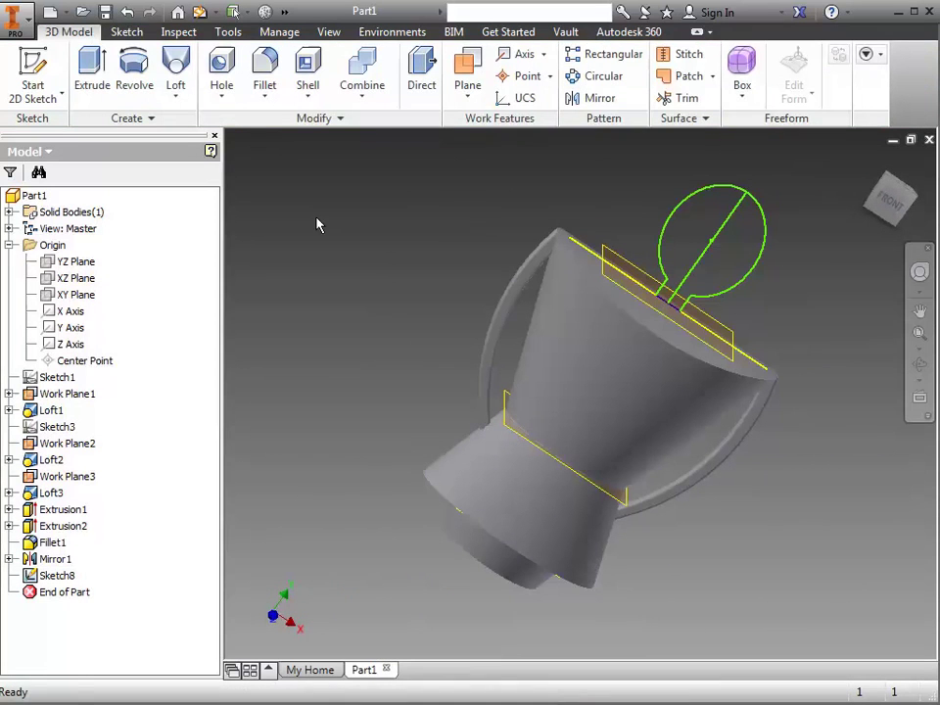
left_click(134, 68)
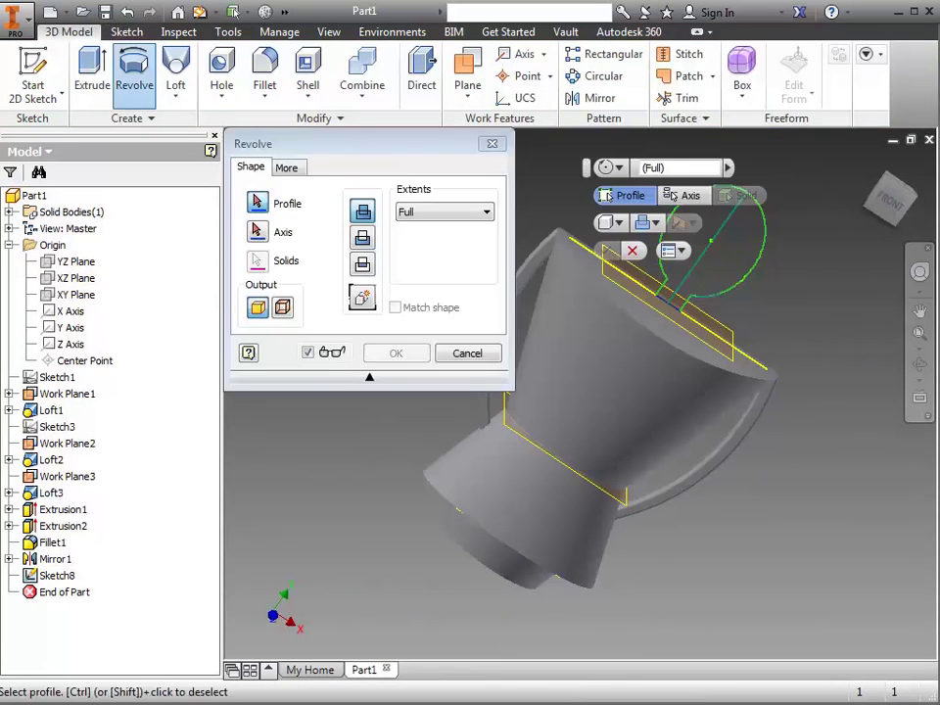
left_click(728, 260)
left_click(263, 229)
left_click(721, 240)
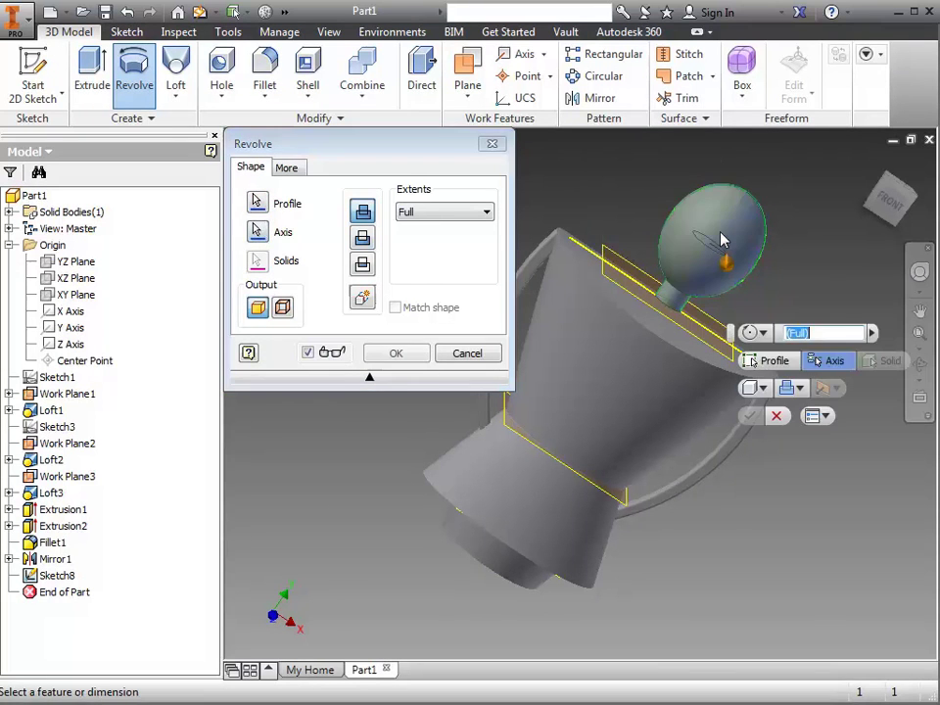
left_click(403, 357)
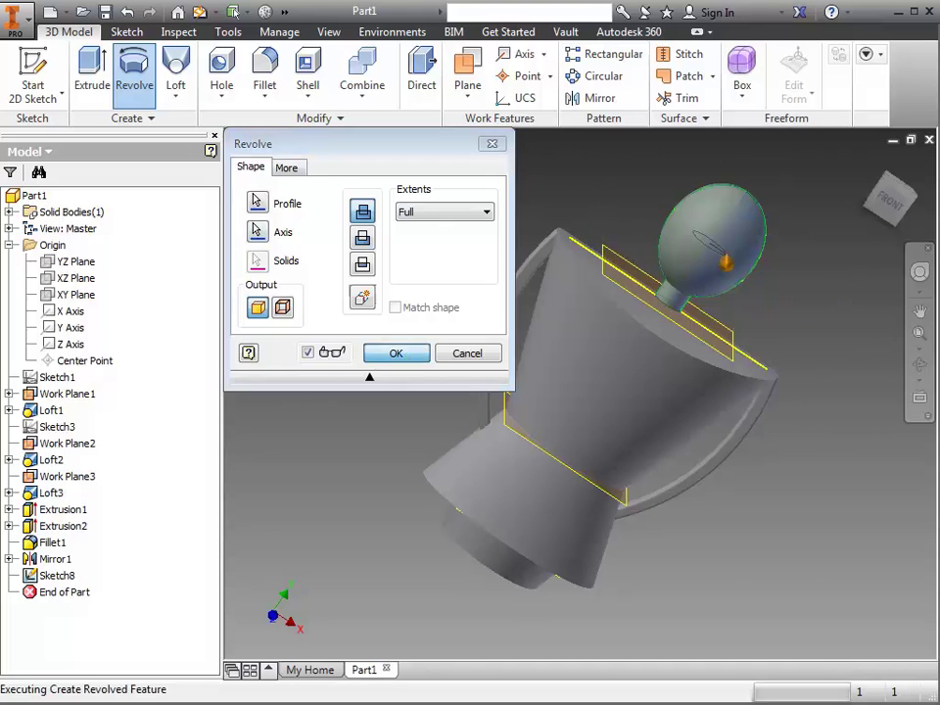
left_click(868, 164)
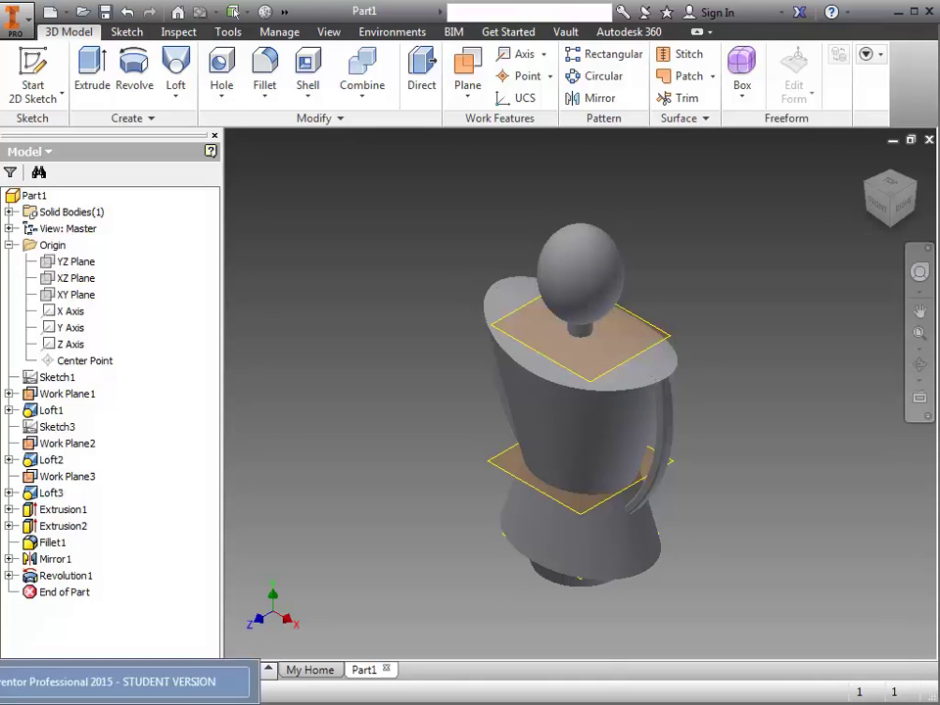
left_click(94, 687)
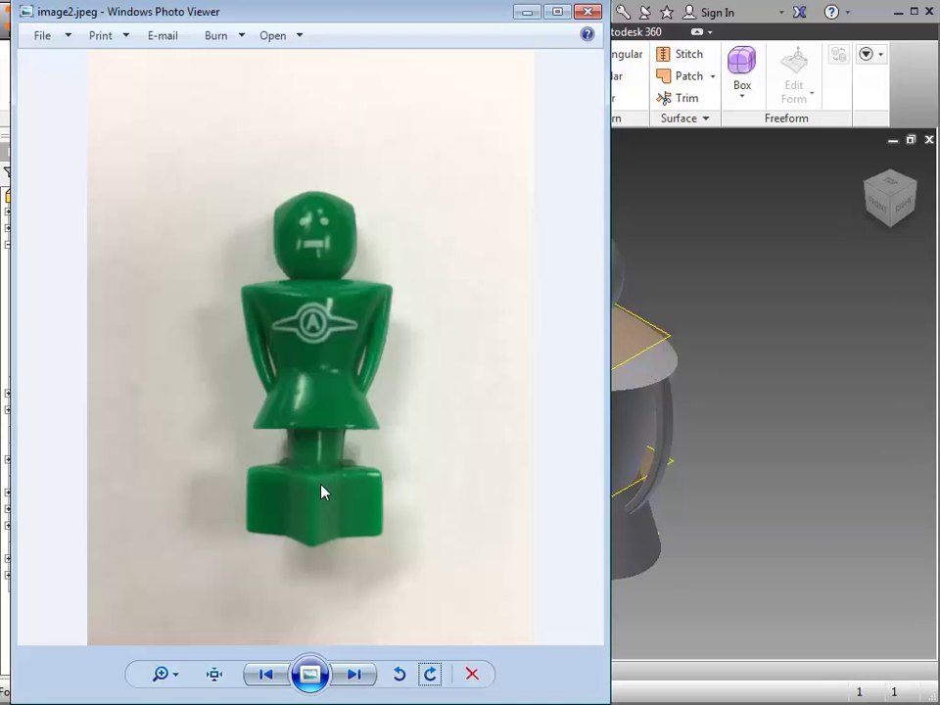
Step: On the bottom circular face, sketch a 3-sided polygon centred on the origin
left_click(742, 439)
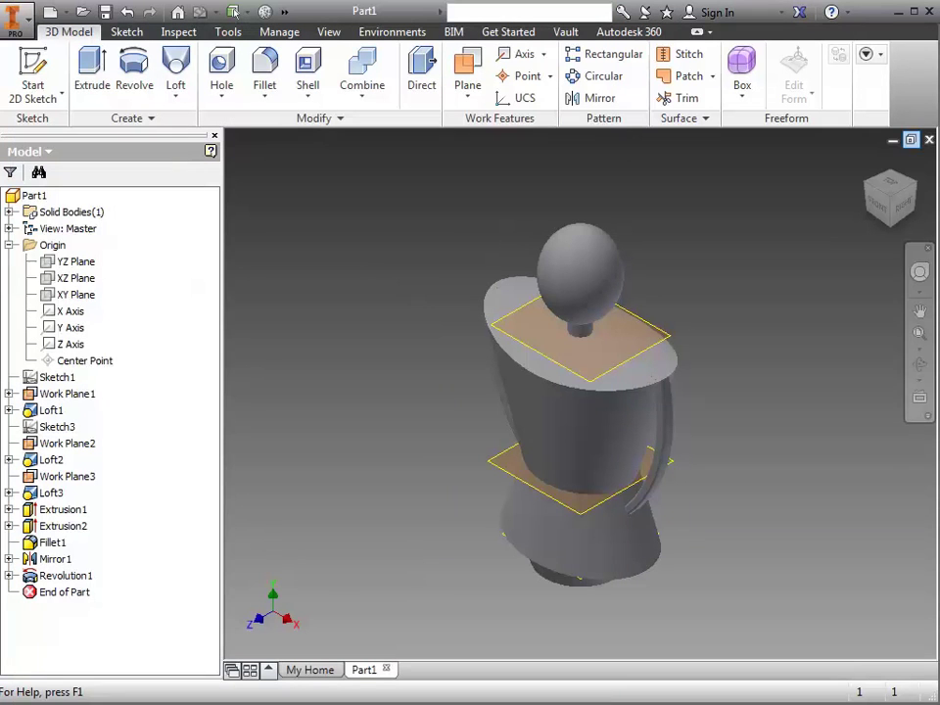
mouse_move(461, 294)
middle_mouse_down("shift")
mouse_move(411, 195)
mouse_move(425, 182)
middle_mouse_up("shift")
left_click(32, 66)
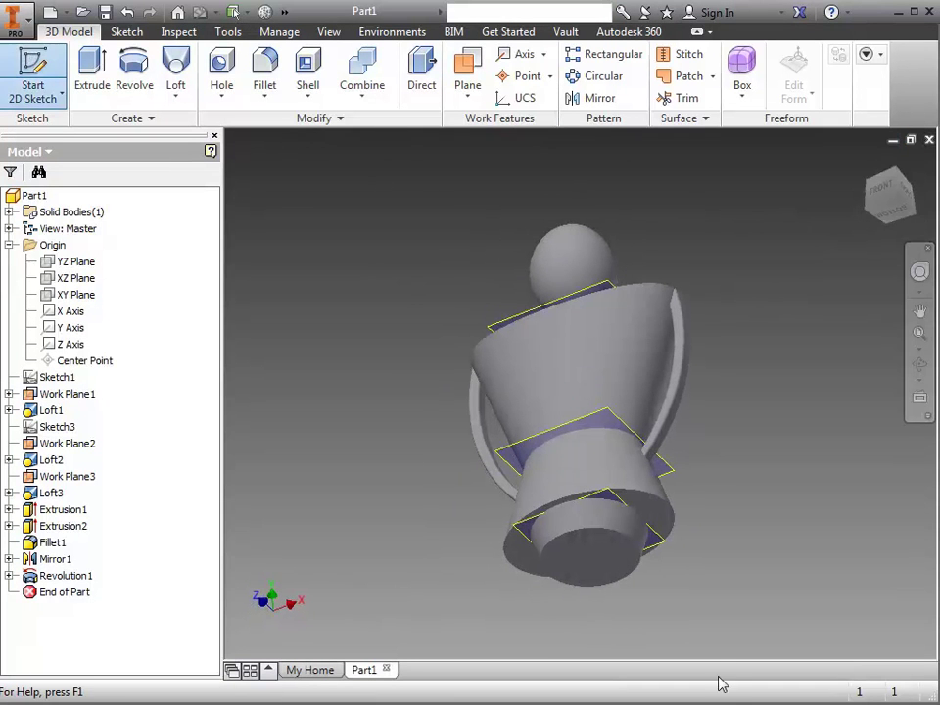
left_click(565, 565)
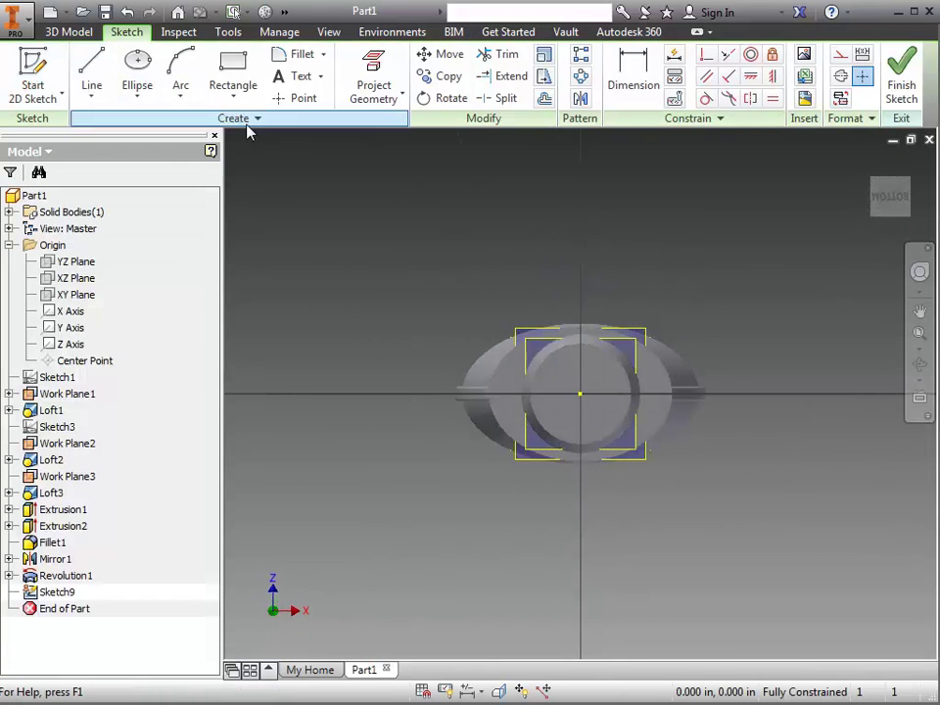
left_click(231, 95)
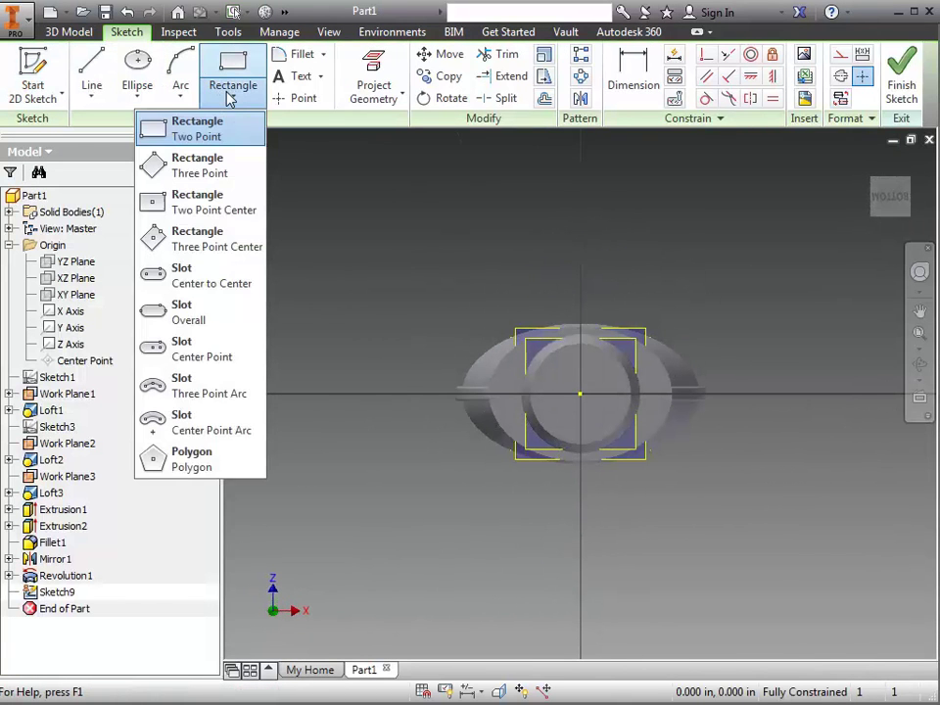
left_click(179, 462)
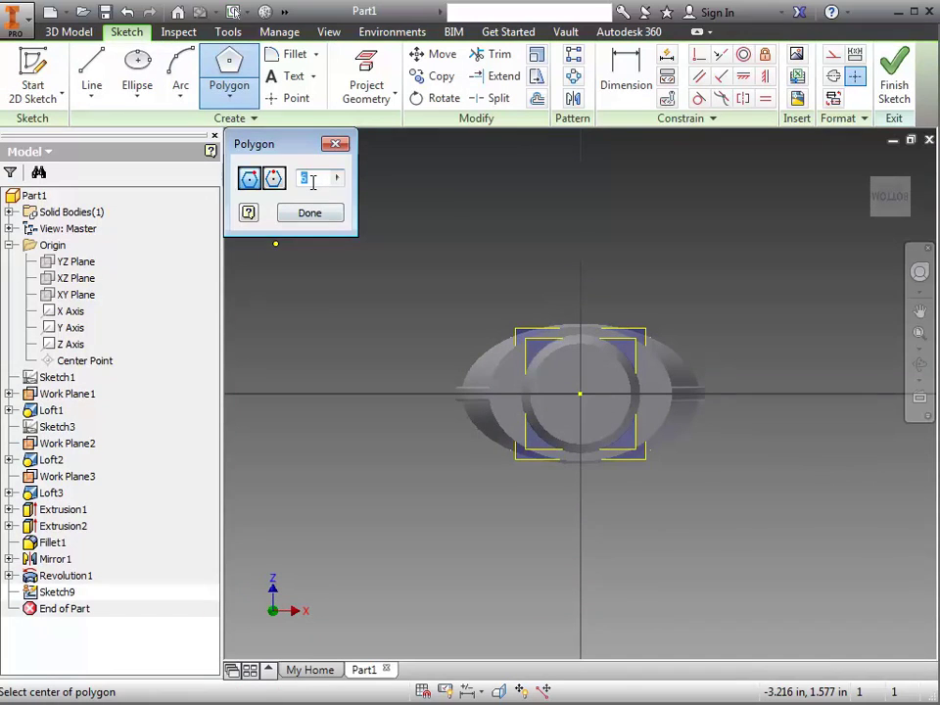
type("3")
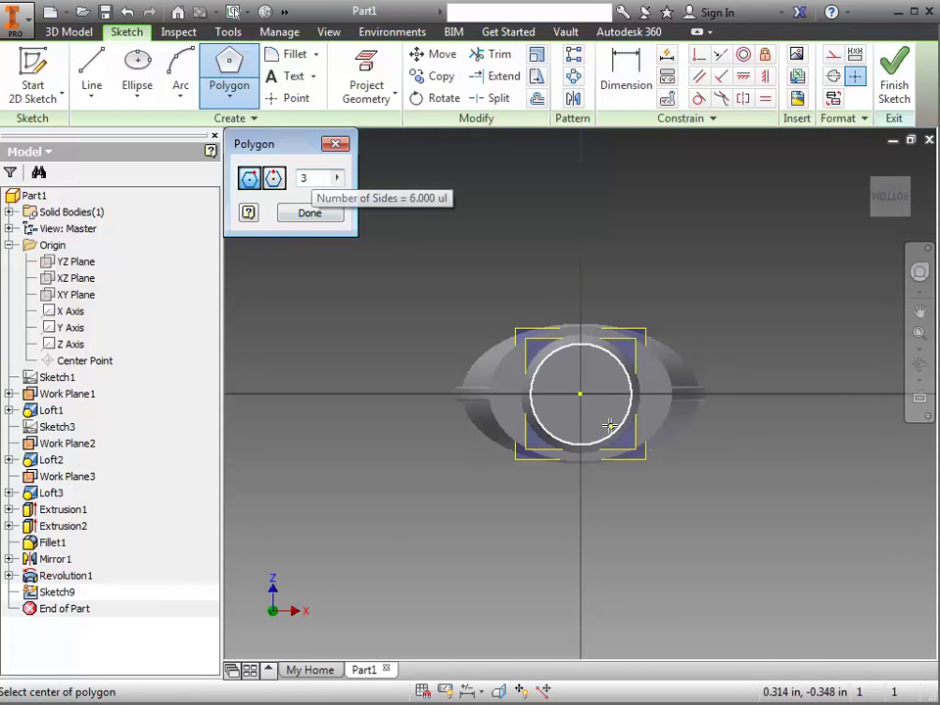
left_click(580, 394)
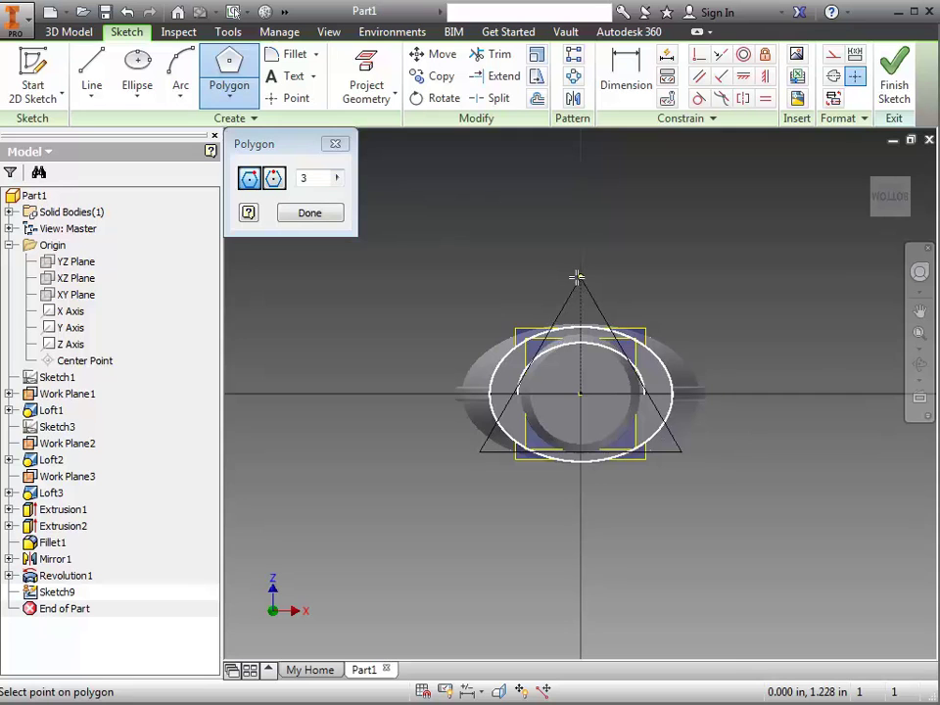
left_click(579, 278)
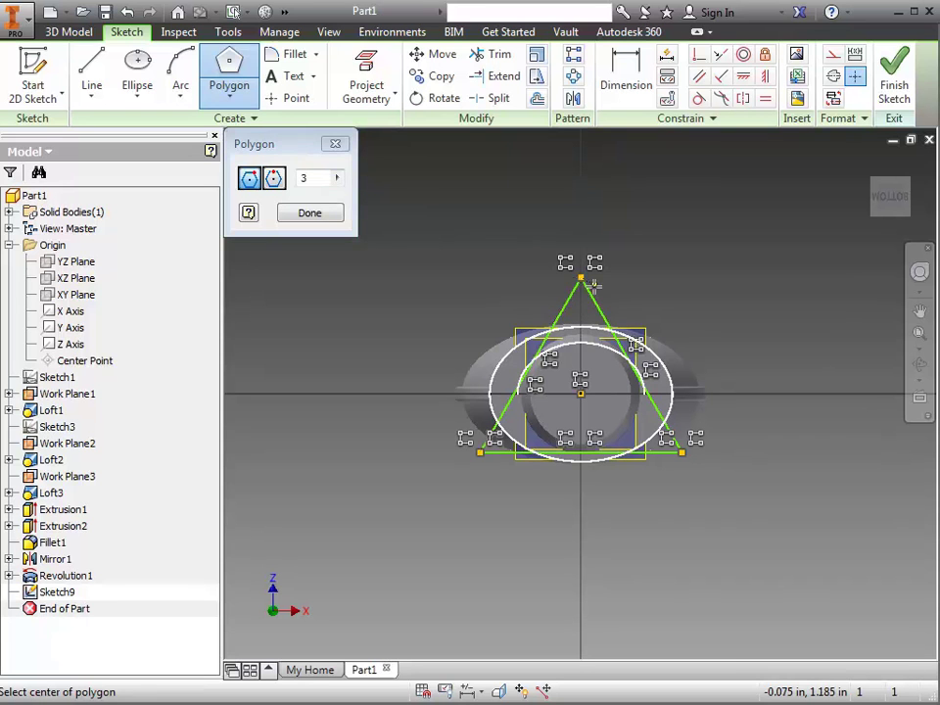
left_click(333, 217)
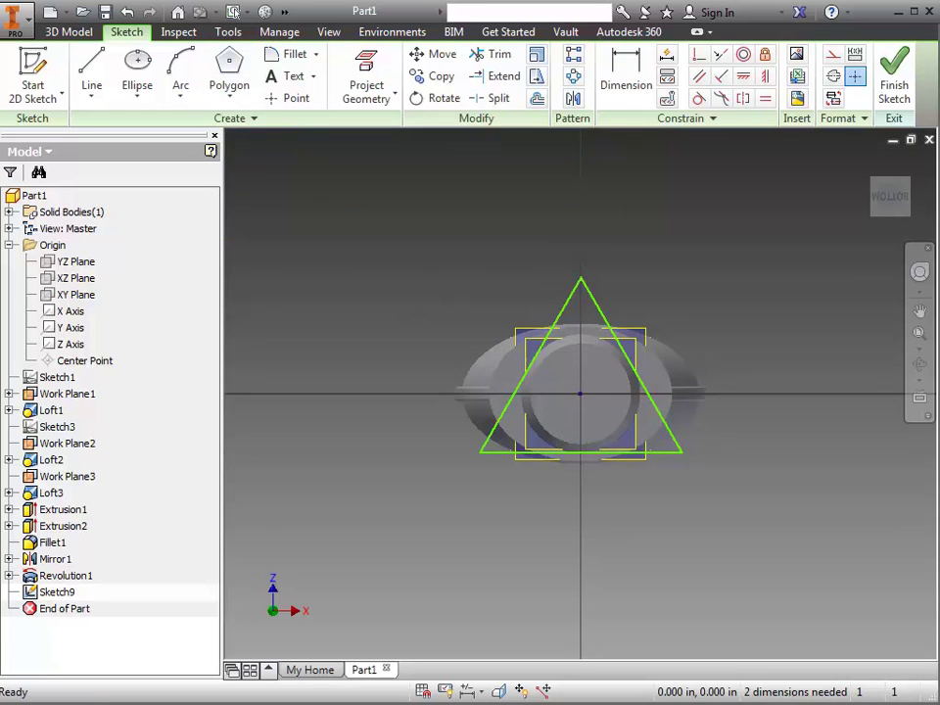
Step: Extrude the triangle sketch to a distance of 1 to form the base peg
left_click(867, 162)
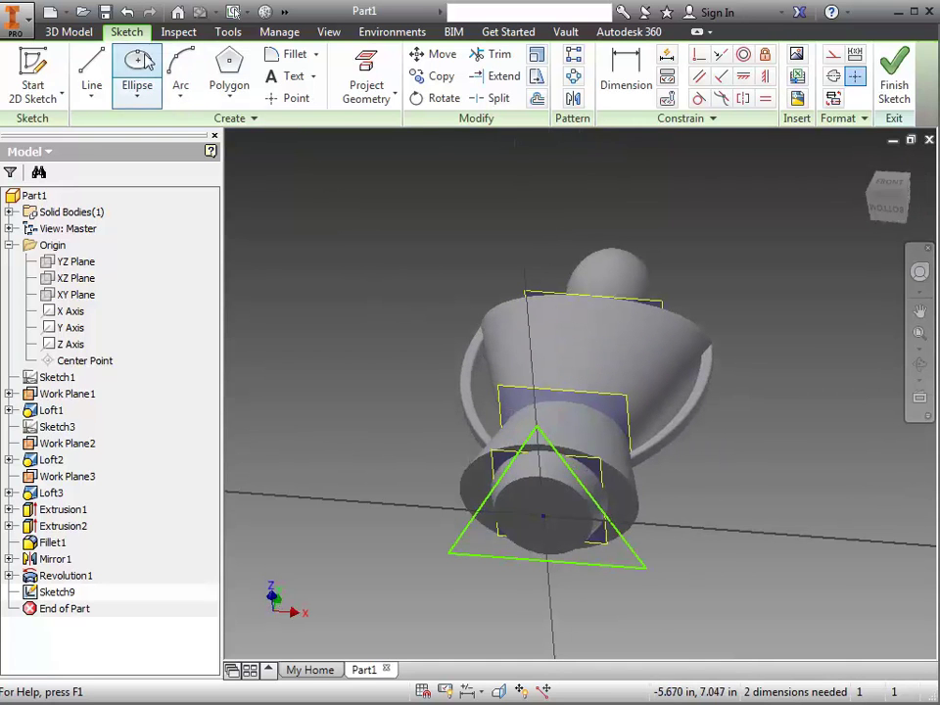
left_click(67, 31)
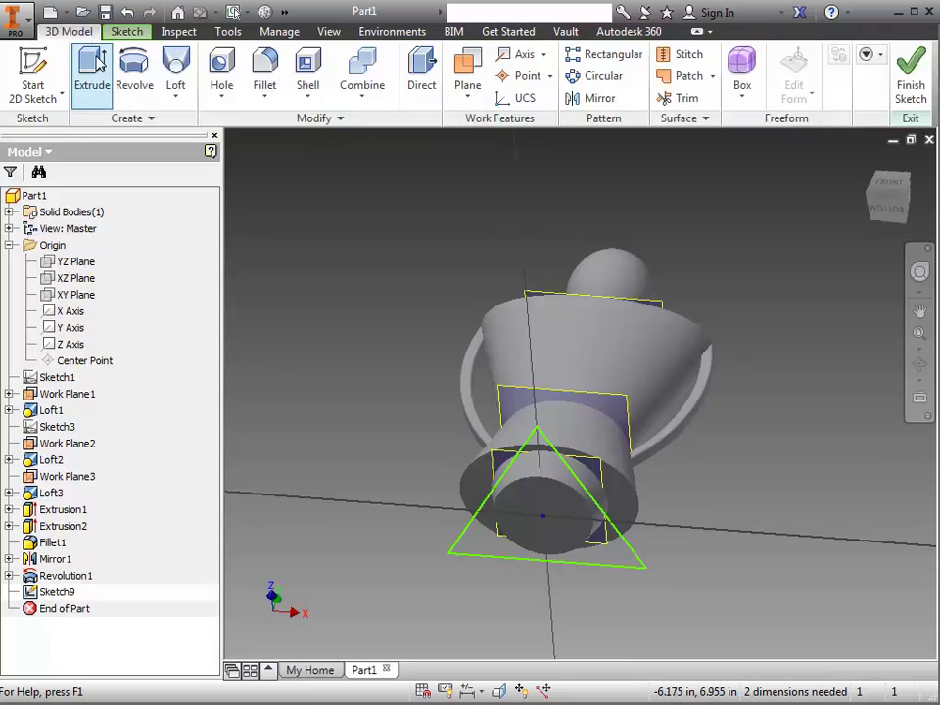
left_click(911, 78)
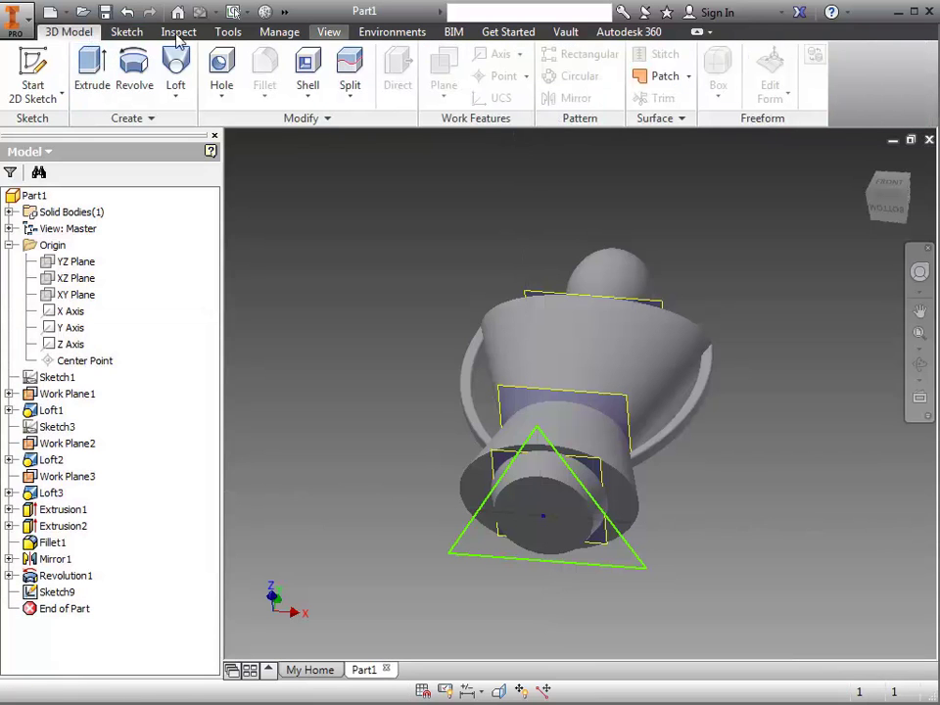
left_click(91, 70)
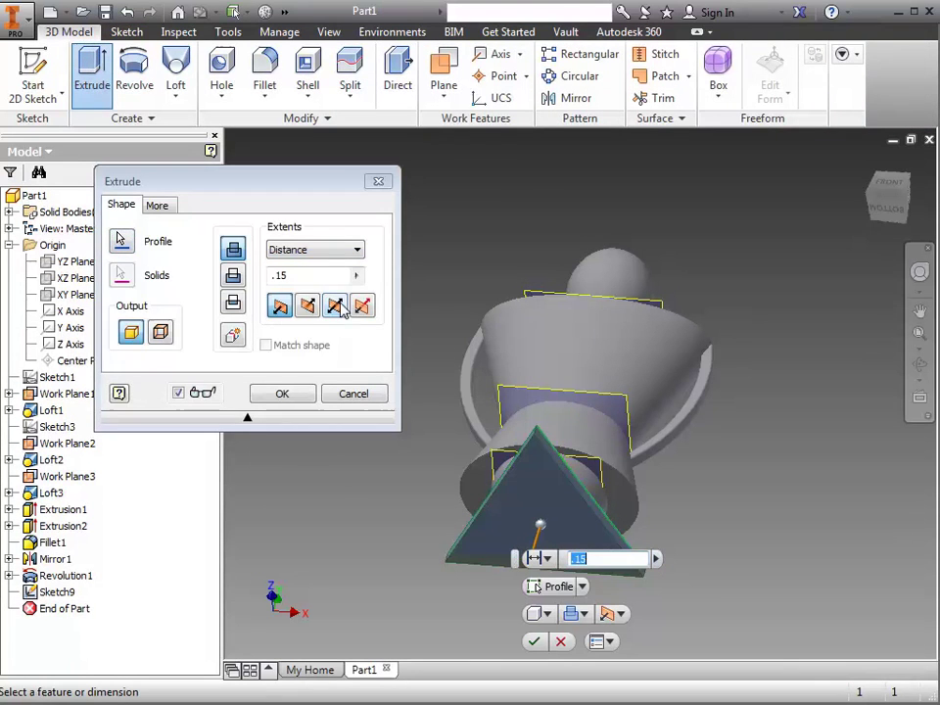
left_click(311, 275)
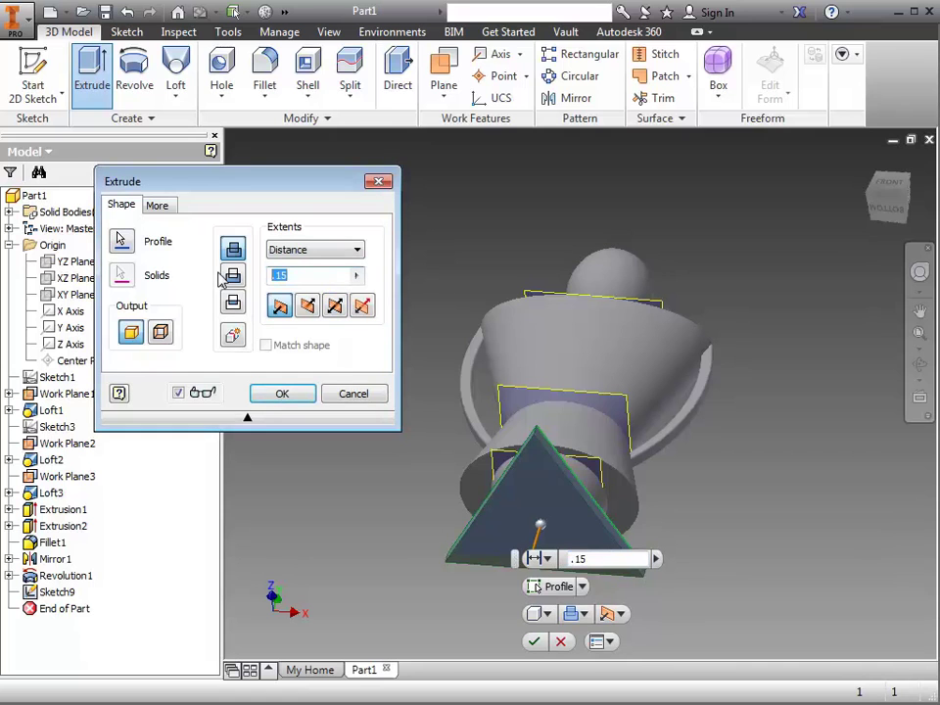
type("2")
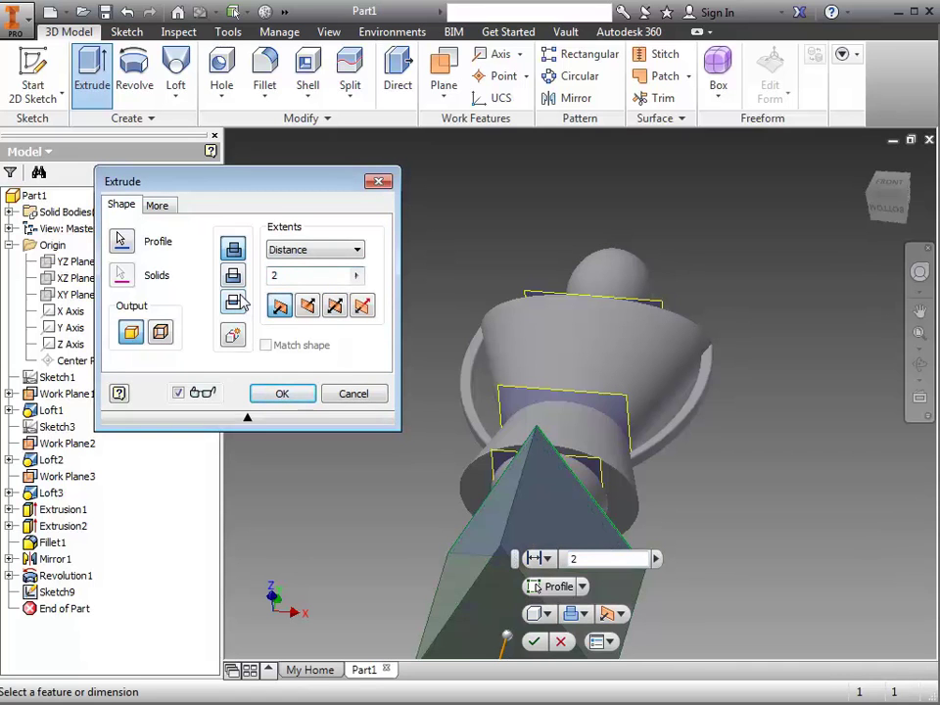
key("BackSpace")
type("1")
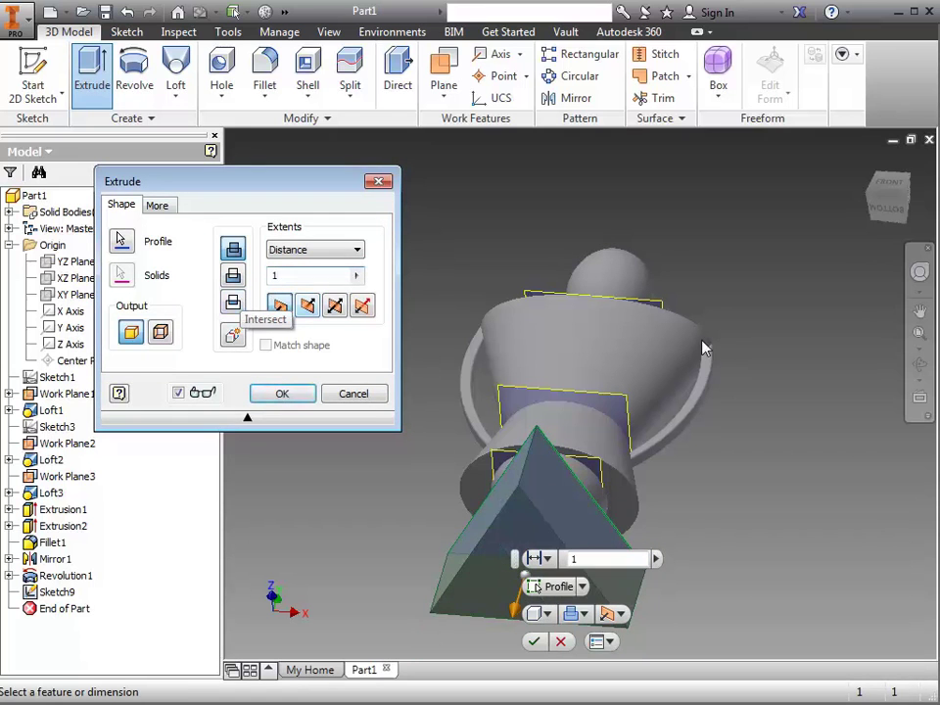
left_click(282, 394)
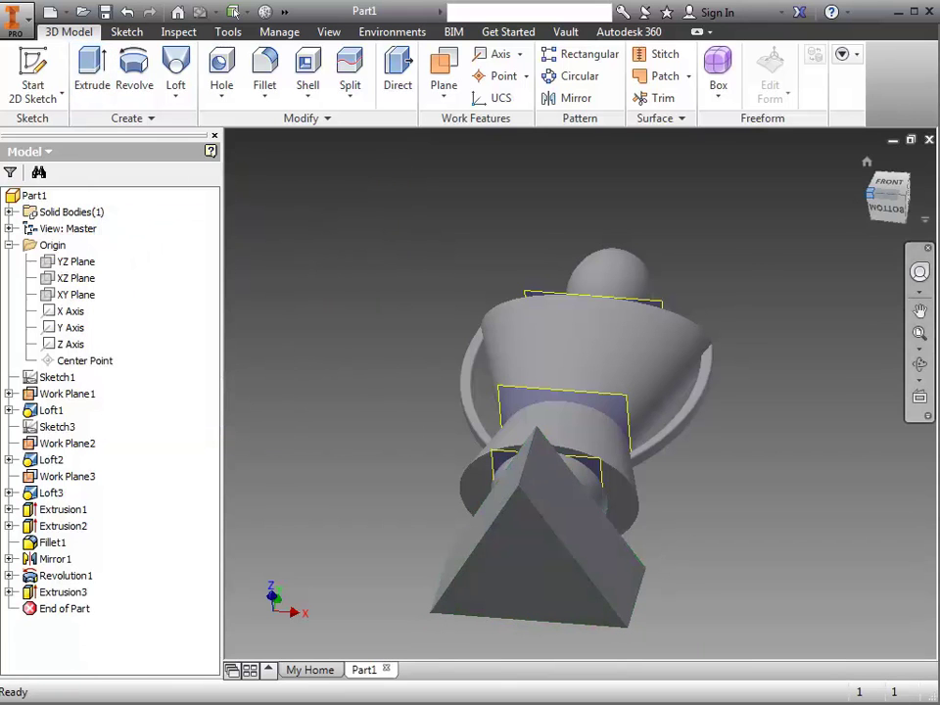
middle_click_drag(578, 421, 561, 387, "shift")
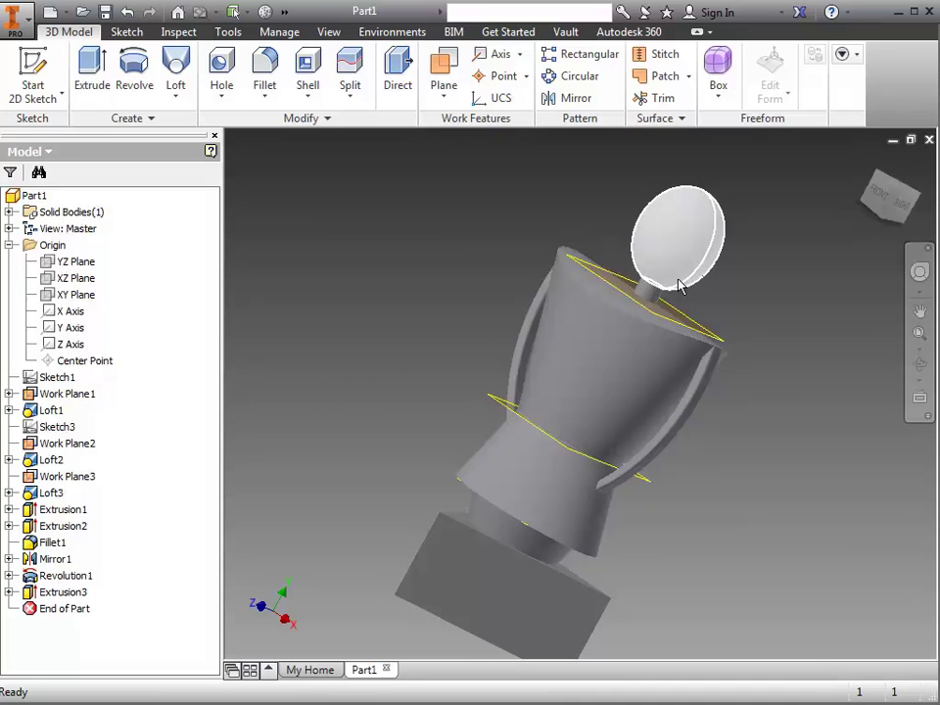
mouse_move(681, 284)
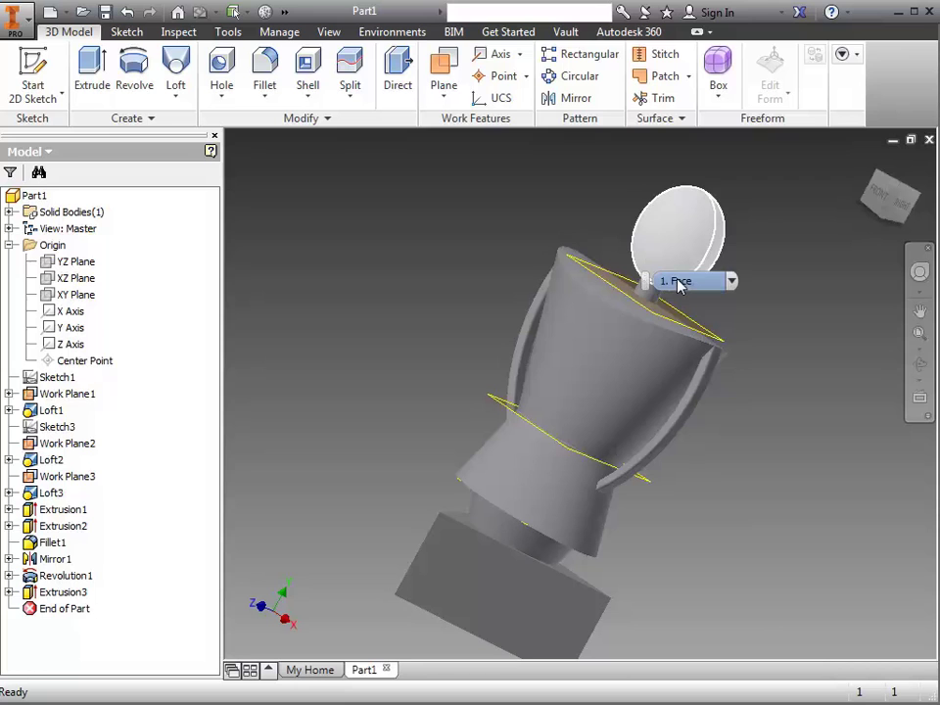